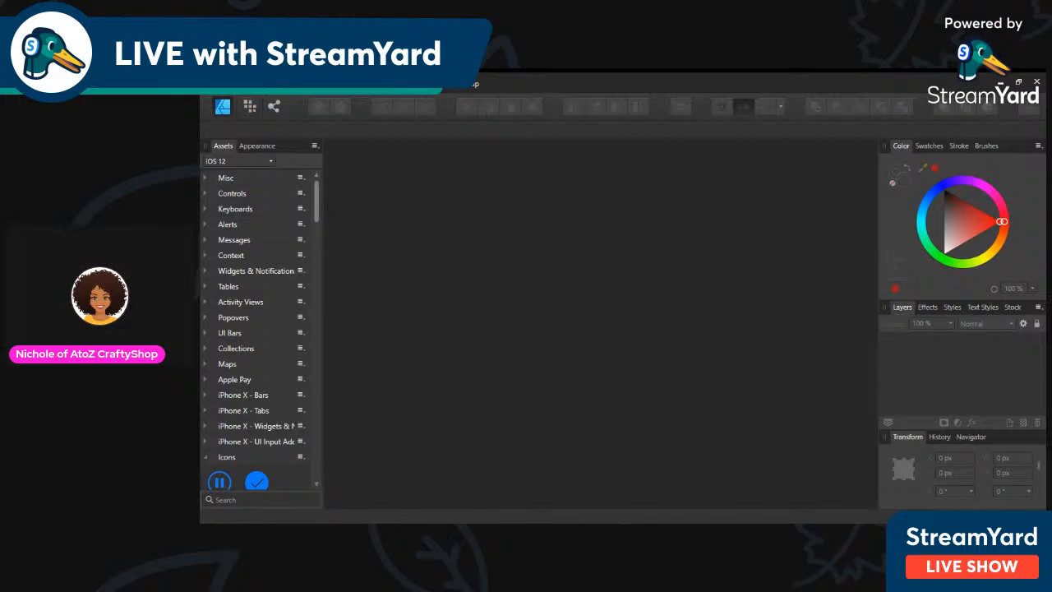
# Create a new document and place the VAPOR TODDLER BLANK TEMPLATE image from the Downloads folder on it
pyautogui.click(240, 85)
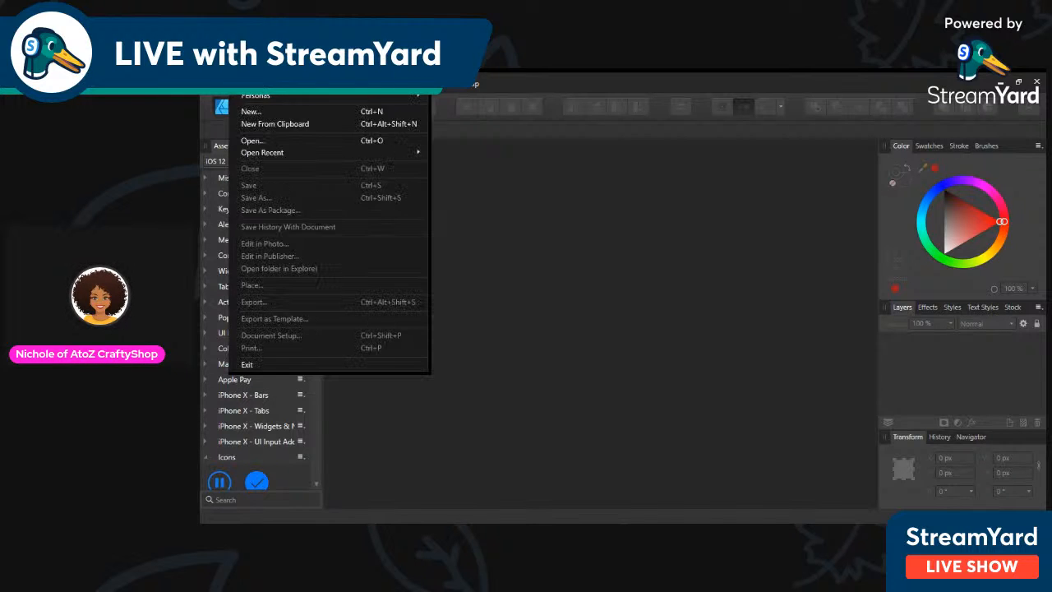
pyautogui.click(255, 112)
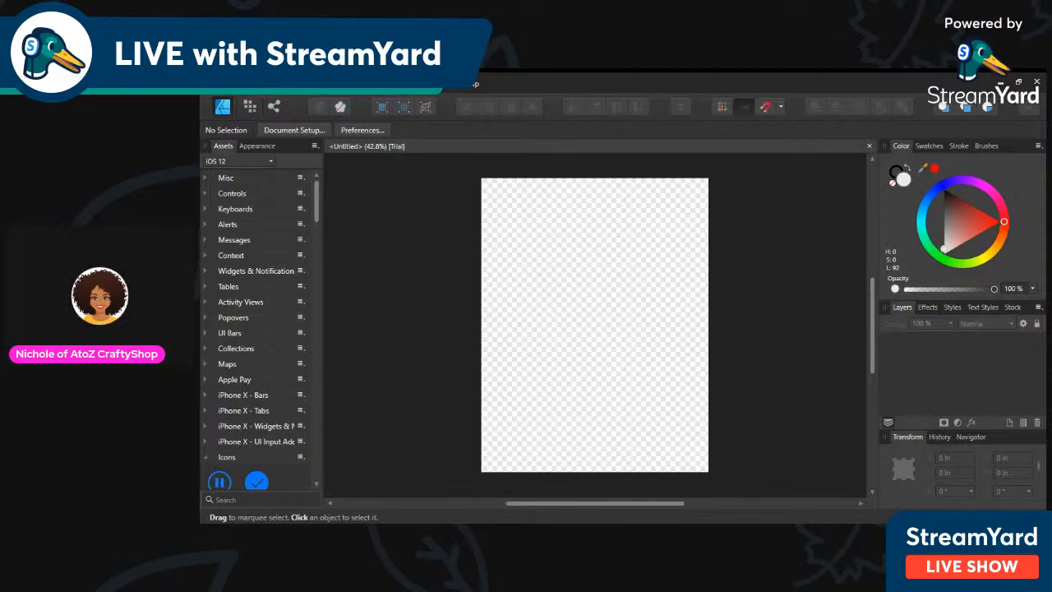
pyautogui.hotkey('ctrl', 'o')
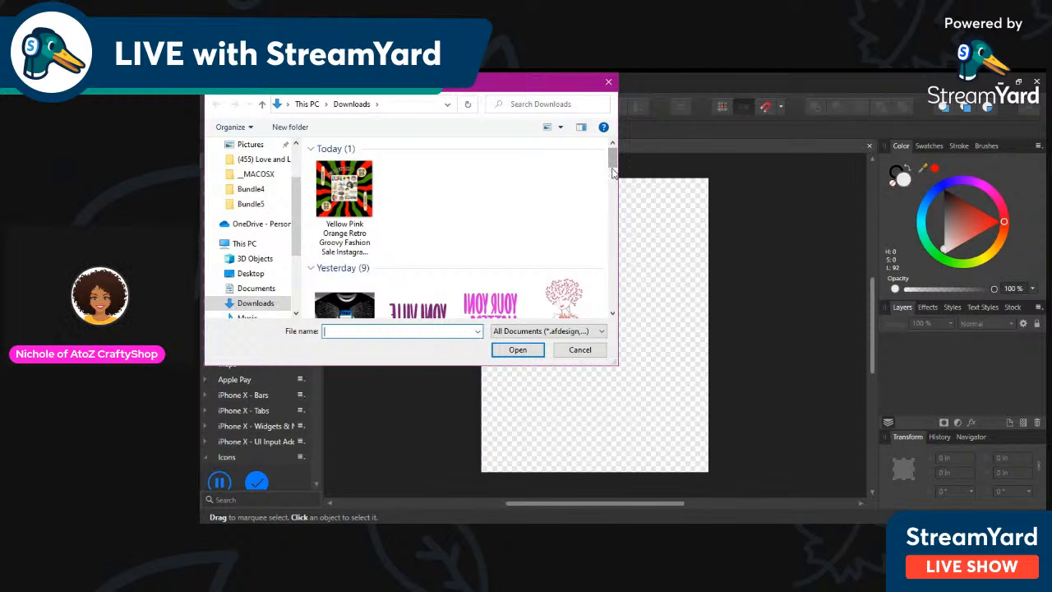
pyautogui.moveTo(613, 164); pyautogui.dragTo(614, 281)
pyautogui.click(345, 207)
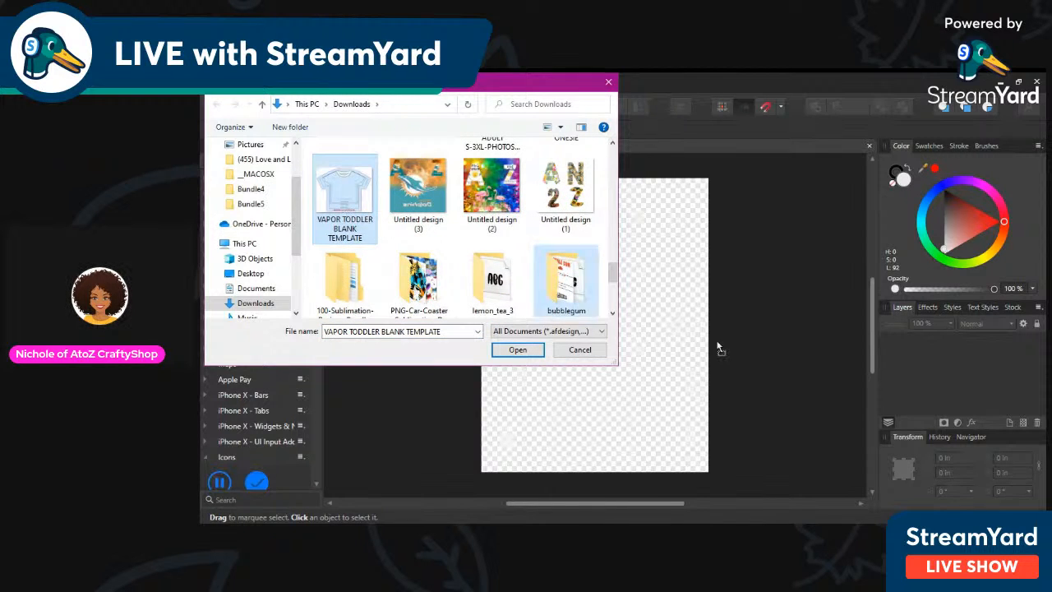
pyautogui.moveTo(662, 346); pyautogui.dragTo(662, 345)
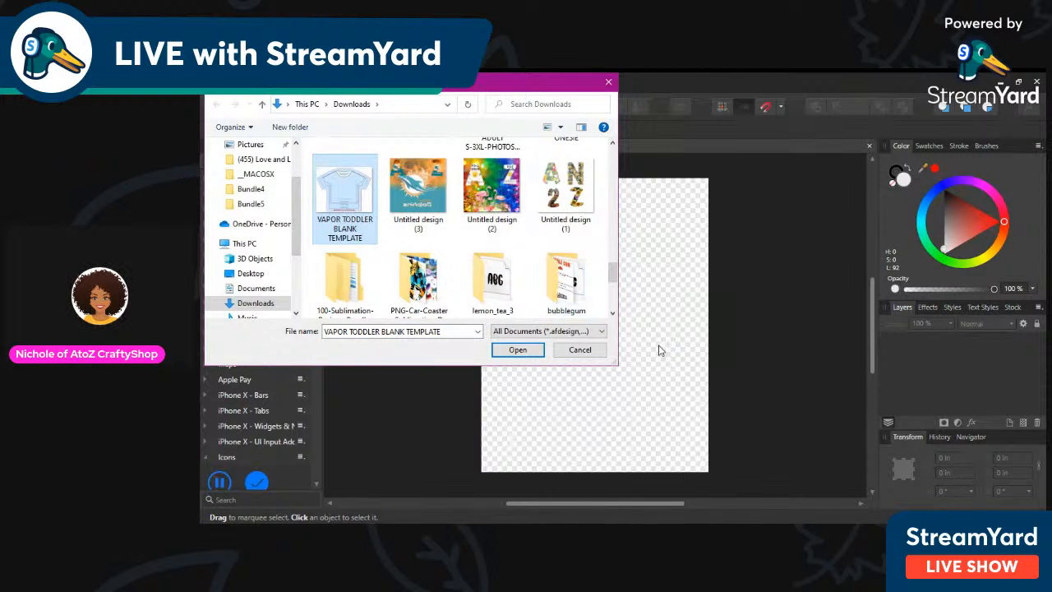
pyautogui.click(579, 350)
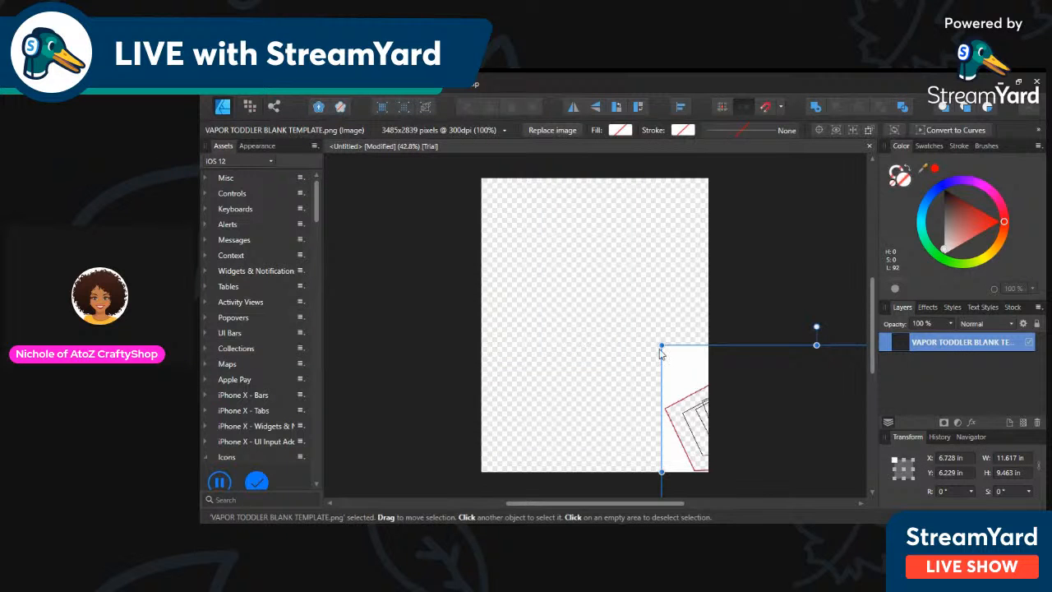
# Move and stretch the toddler shirt template to about 8.65 × 11.01 in so it fills the whole page
pyautogui.moveTo(754, 377); pyautogui.dragTo(545, 229)
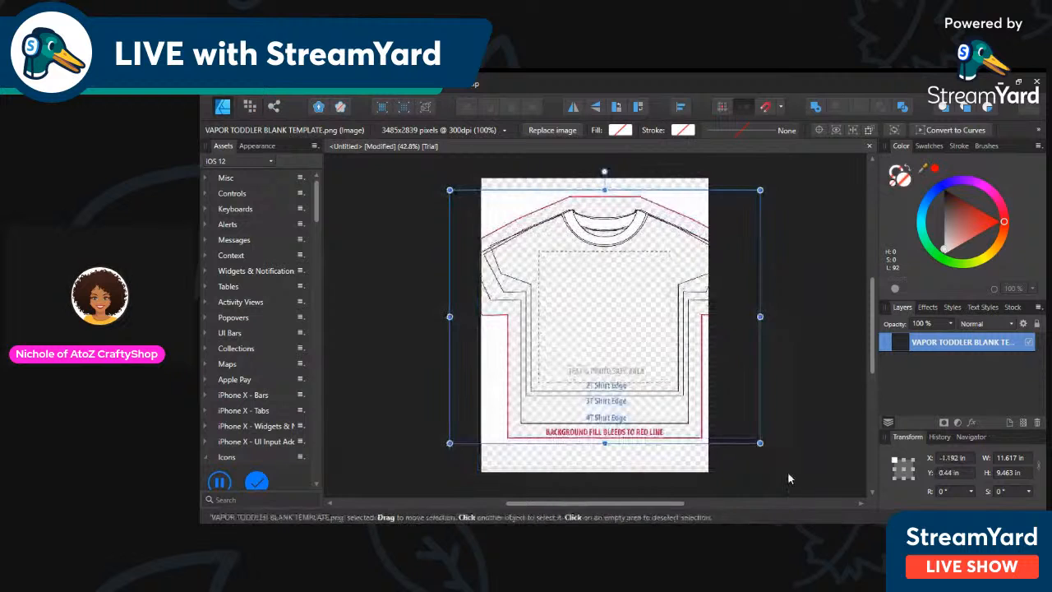
pyautogui.moveTo(759, 442); pyautogui.dragTo(708, 401)
pyautogui.moveTo(643, 365); pyautogui.dragTo(664, 401)
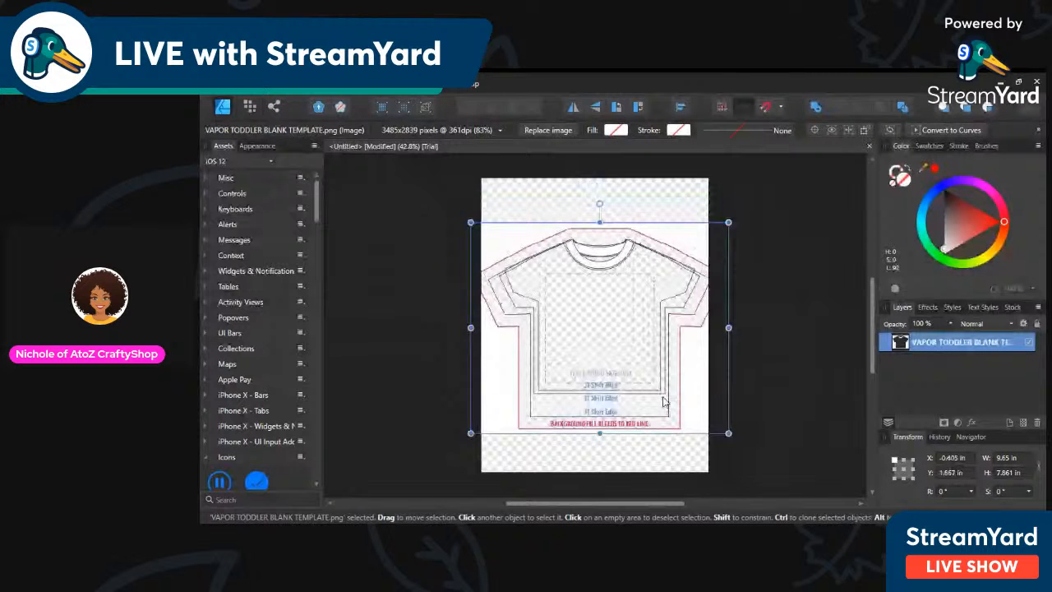
pyautogui.moveTo(599, 433); pyautogui.dragTo(600, 475)
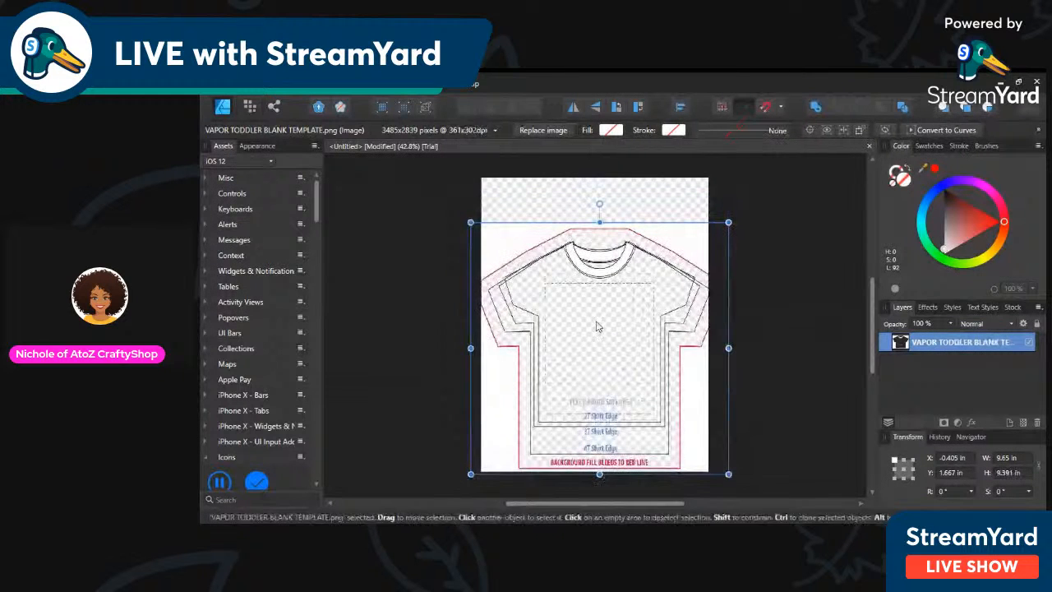
pyautogui.moveTo(600, 222); pyautogui.dragTo(600, 178)
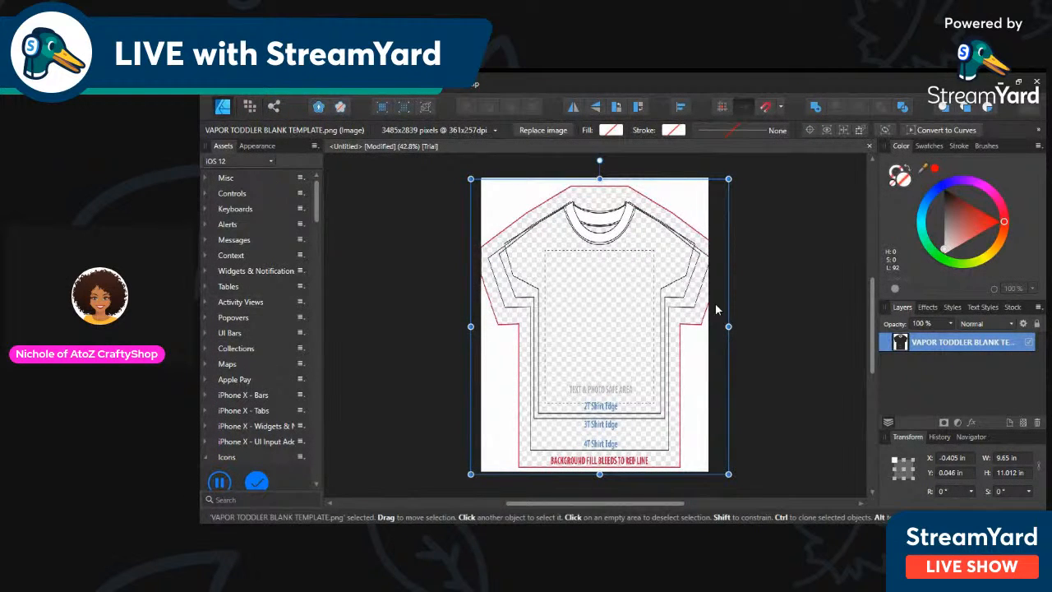
pyautogui.moveTo(728, 326); pyautogui.dragTo(711, 326)
pyautogui.moveTo(470, 326); pyautogui.dragTo(479, 326)
pyautogui.click(772, 282)
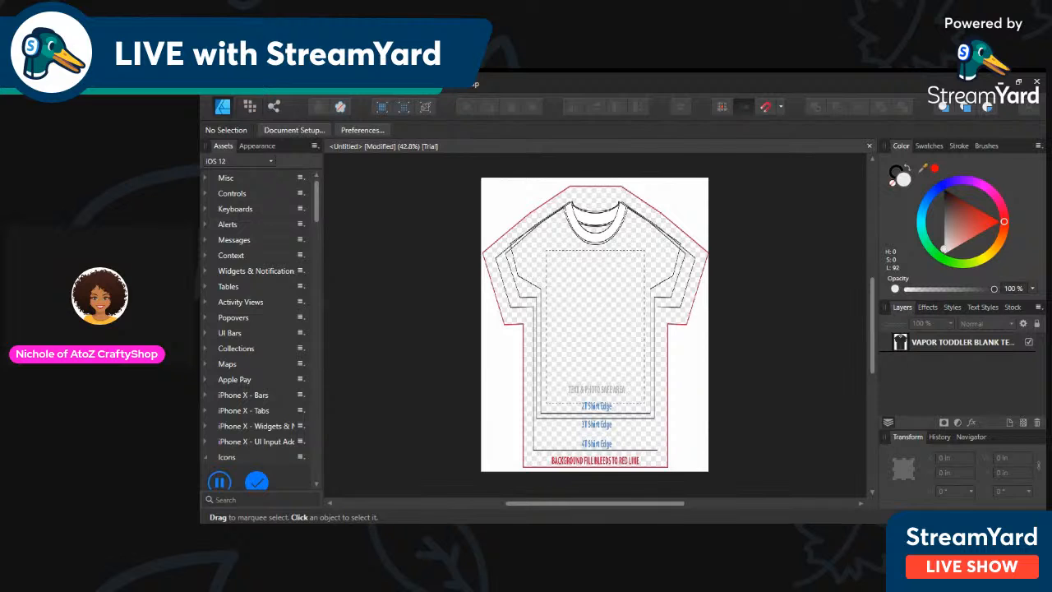
# Place 412_JuneteenthBundle_SVG-09 from the Lexar (D:) drive and shrink it to about 6.59 × 5.22 in over the shirt's chest
pyautogui.hotkey('ctrl', 'o')
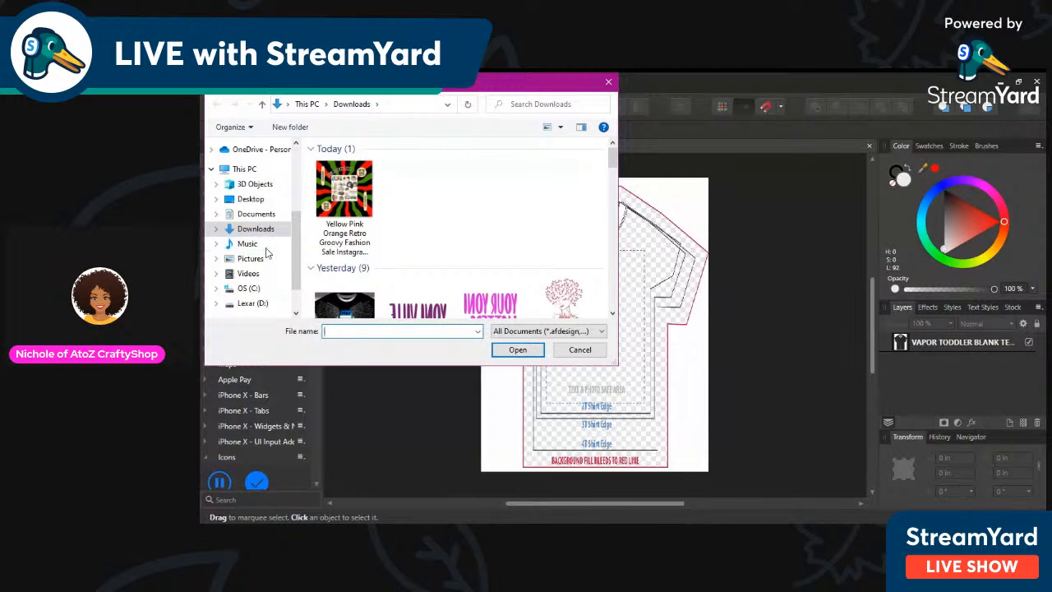
pyautogui.click(258, 307)
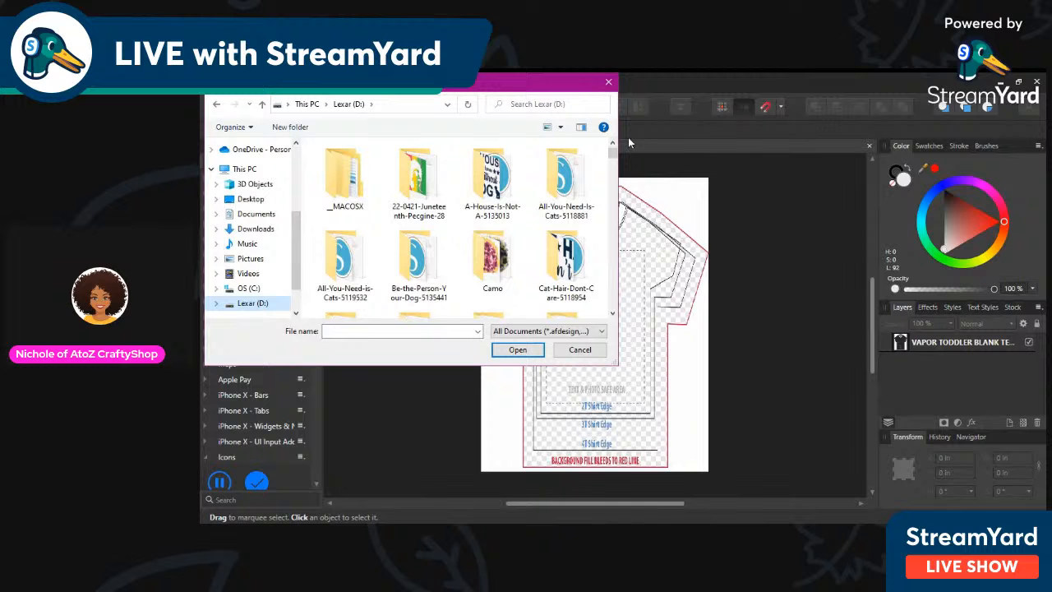
pyautogui.moveTo(616, 158); pyautogui.dragTo(612, 256)
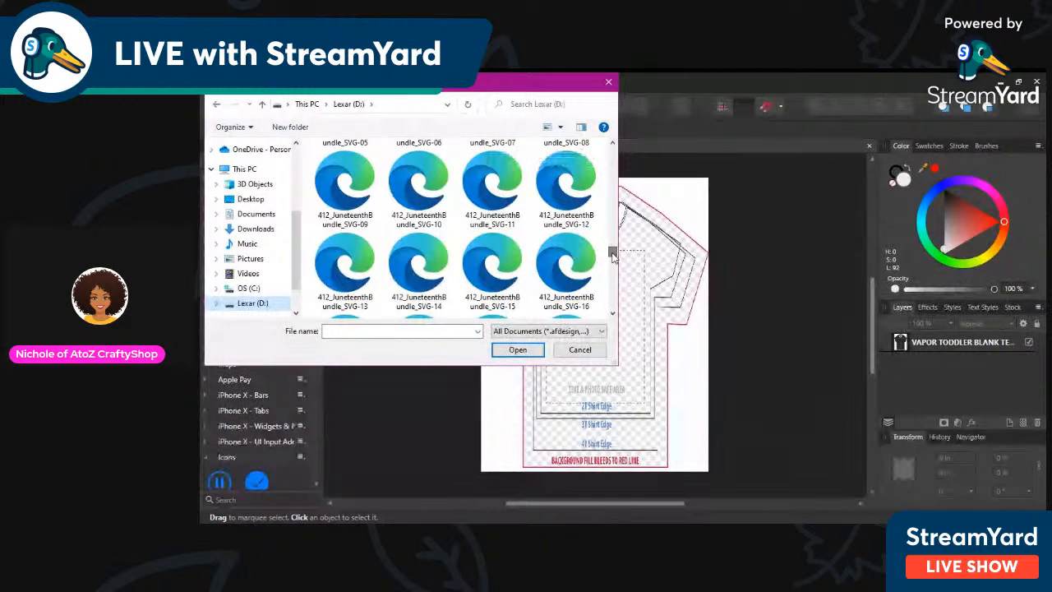
pyautogui.click(341, 210)
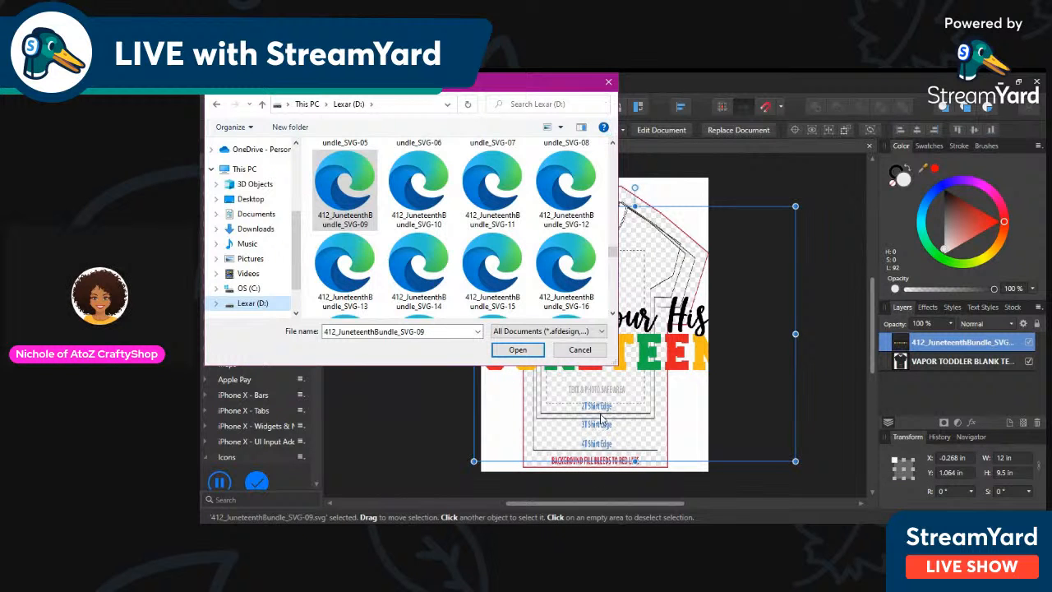
pyautogui.click(585, 351)
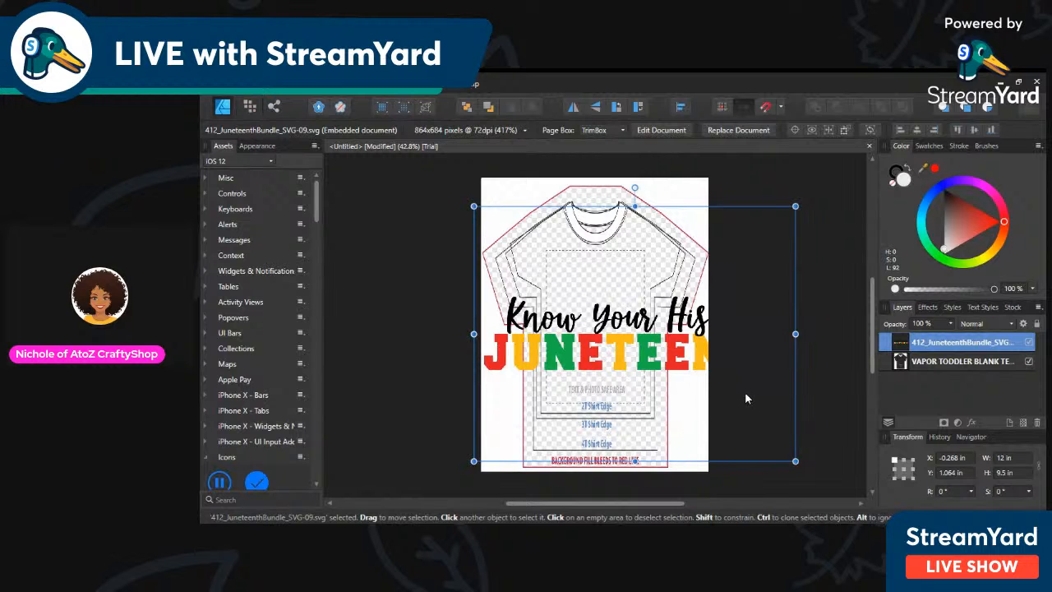
pyautogui.moveTo(794, 460); pyautogui.dragTo(631, 376)
pyautogui.moveTo(580, 313); pyautogui.dragTo(609, 339)
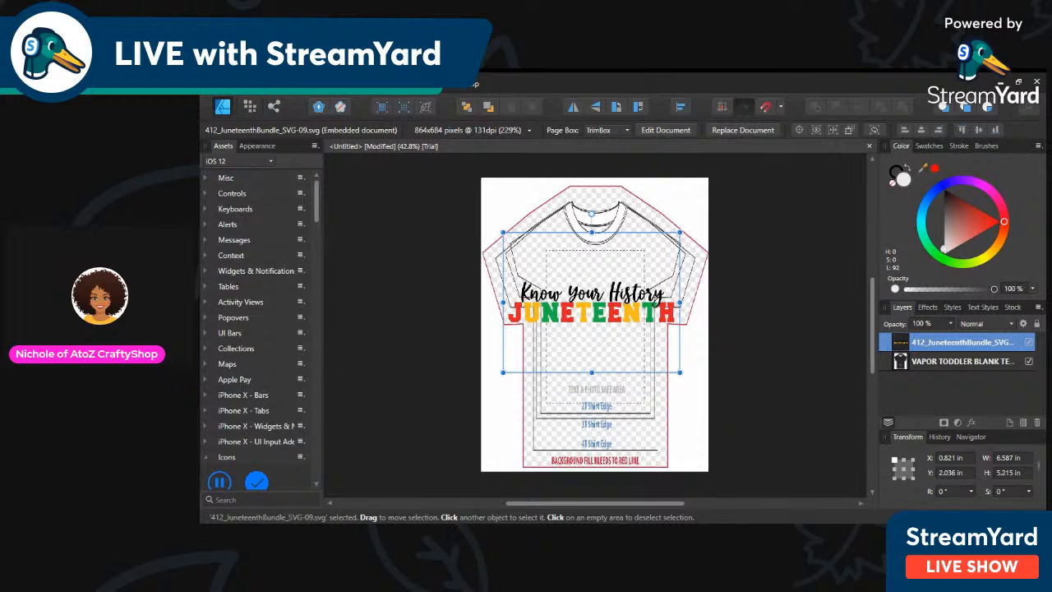
# Look through the Downloads folder for a file matching "back" to add to the design
pyautogui.hotkey('ctrl', 'o')
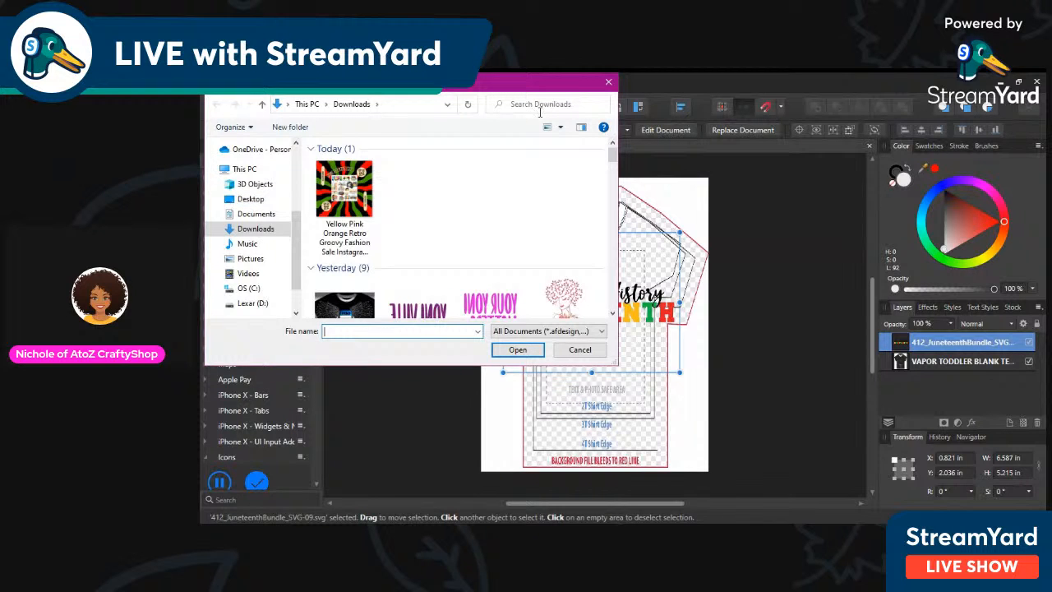
pyautogui.write('back')
pyautogui.click(273, 236)
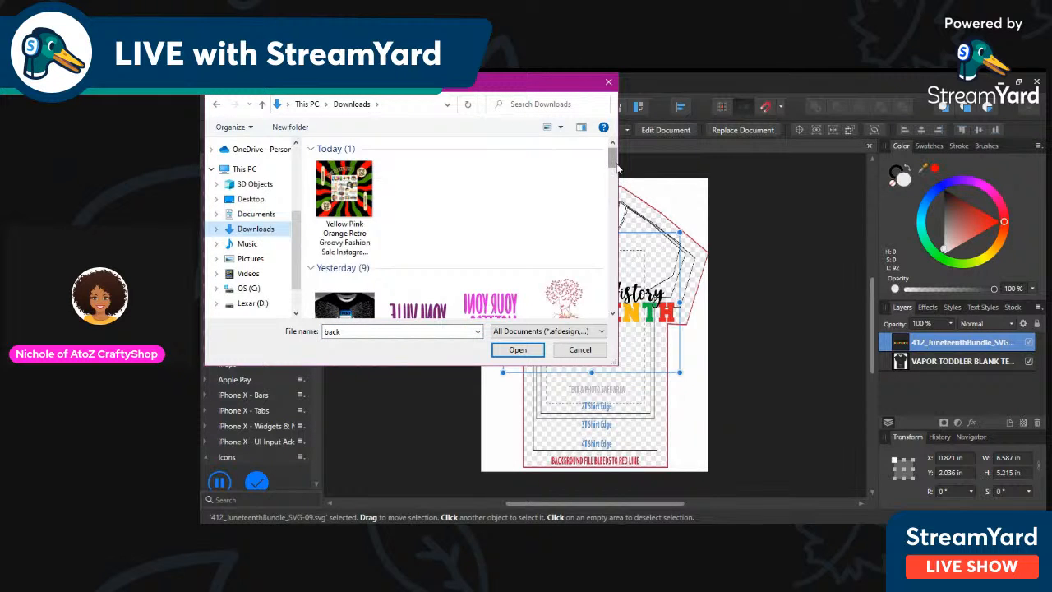
pyautogui.moveTo(613, 169); pyautogui.dragTo(615, 204)
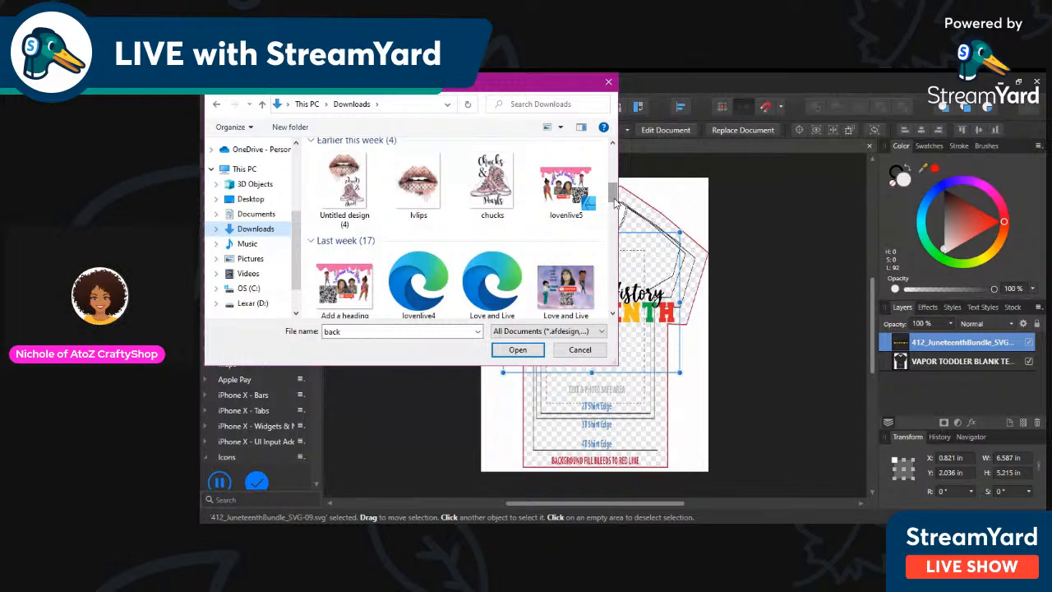
pyautogui.moveTo(612, 201); pyautogui.dragTo(614, 282)
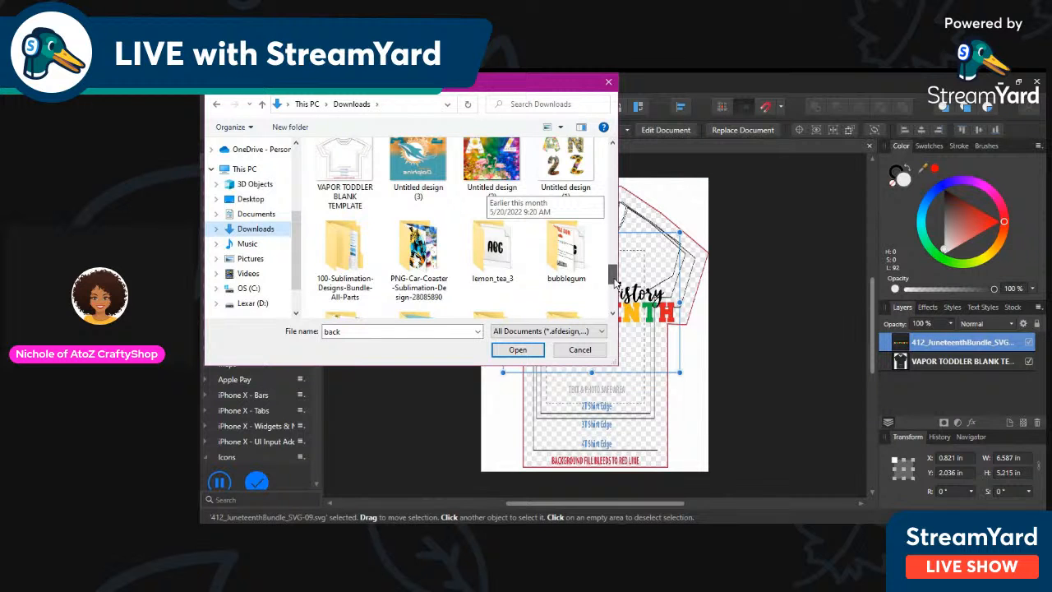
pyautogui.moveTo(614, 282); pyautogui.dragTo(615, 312)
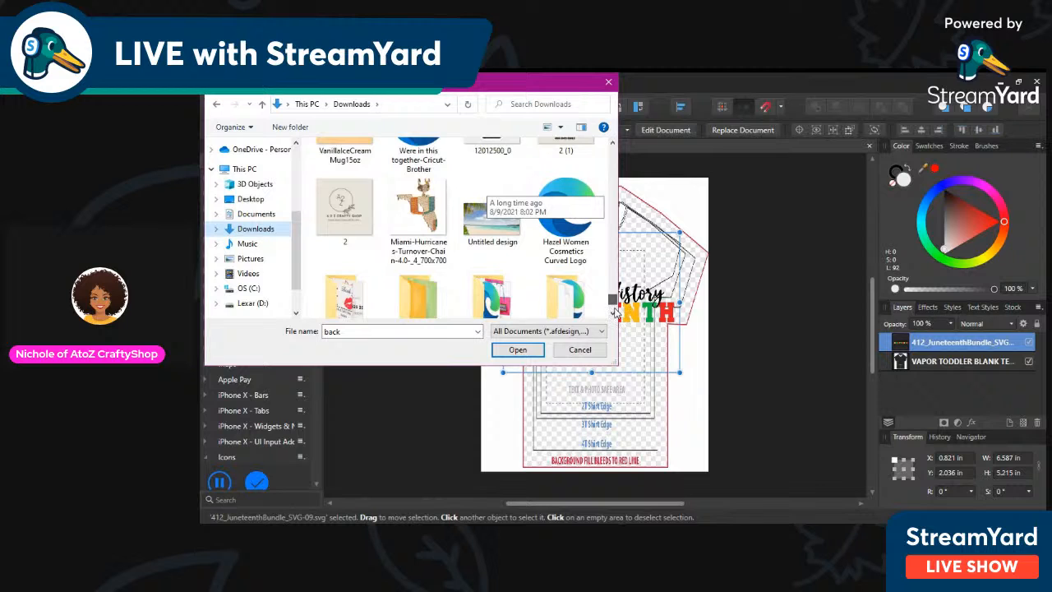
pyautogui.scroll(-2, 613, 313)
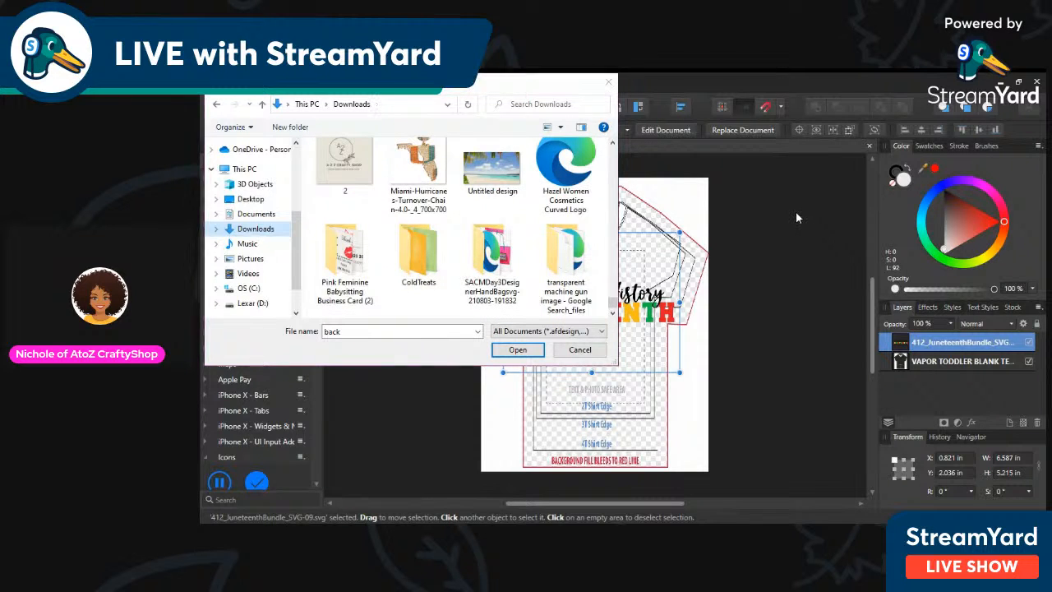
pyautogui.click(573, 352)
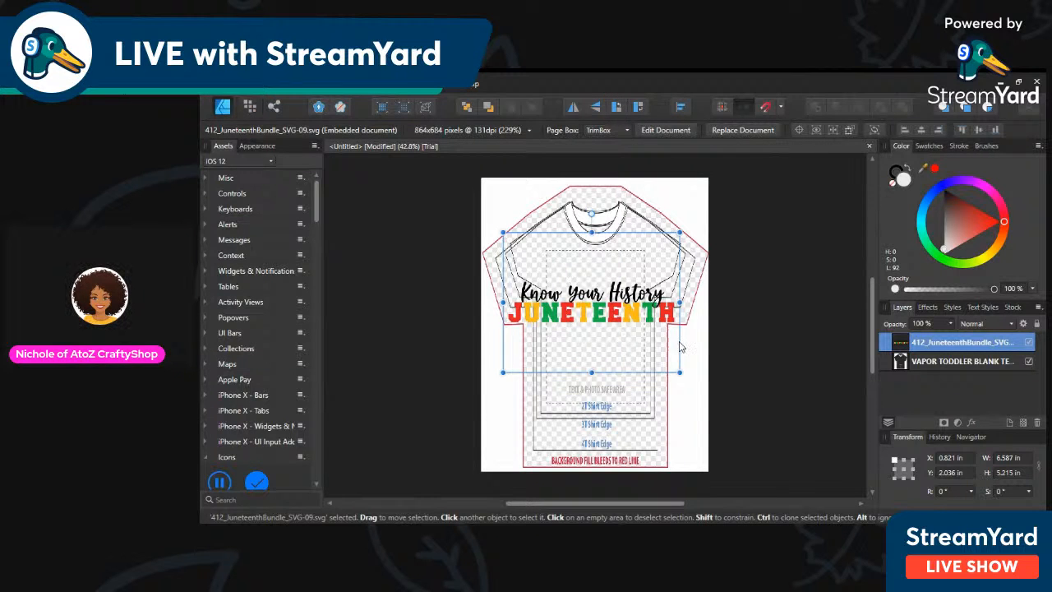
# Shrink the Juneteenth graphic to about 3.87 × 3.07 in and fit its lettering to the dashed safe area's width
pyautogui.moveTo(679, 371); pyautogui.dragTo(639, 338)
pyautogui.moveTo(594, 306); pyautogui.dragTo(625, 321)
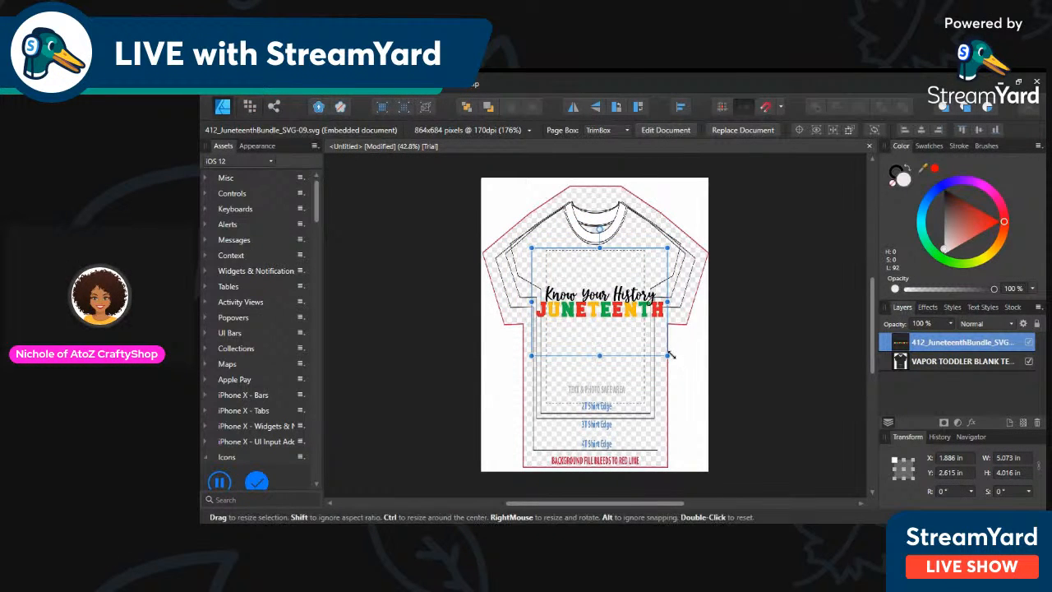
pyautogui.moveTo(670, 354); pyautogui.dragTo(628, 338)
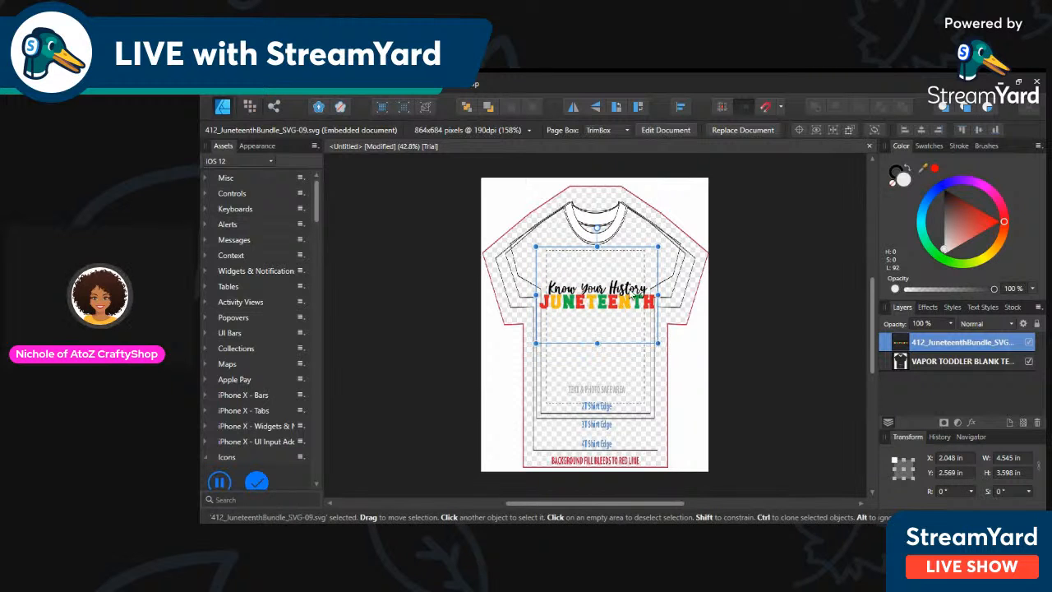
pyautogui.moveTo(658, 246); pyautogui.dragTo(648, 256)
pyautogui.moveTo(534, 256); pyautogui.dragTo(544, 261)
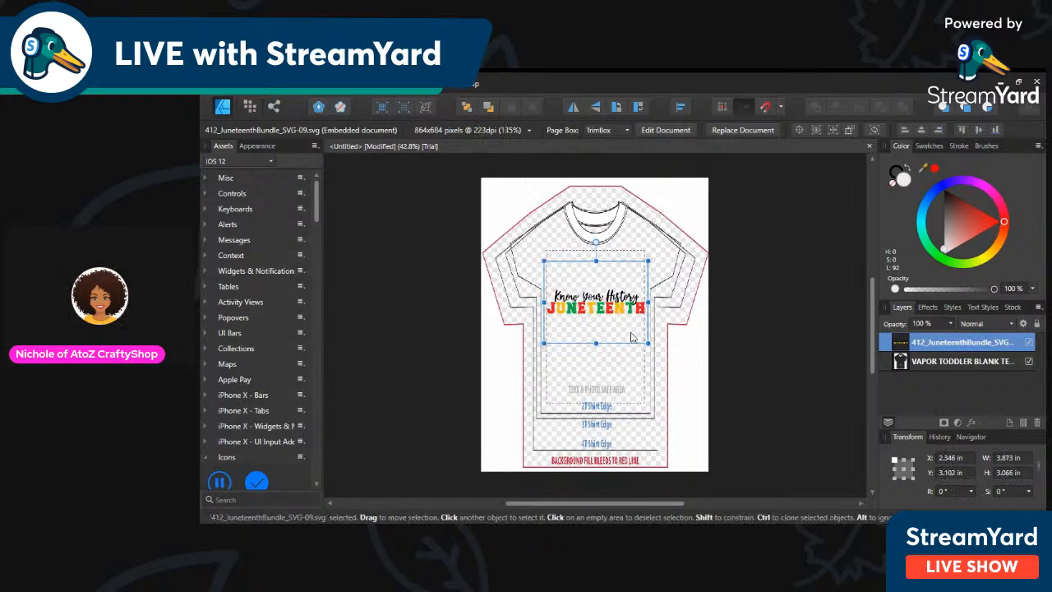
# Hide the toddler shirt template layer
pyautogui.click(701, 333)
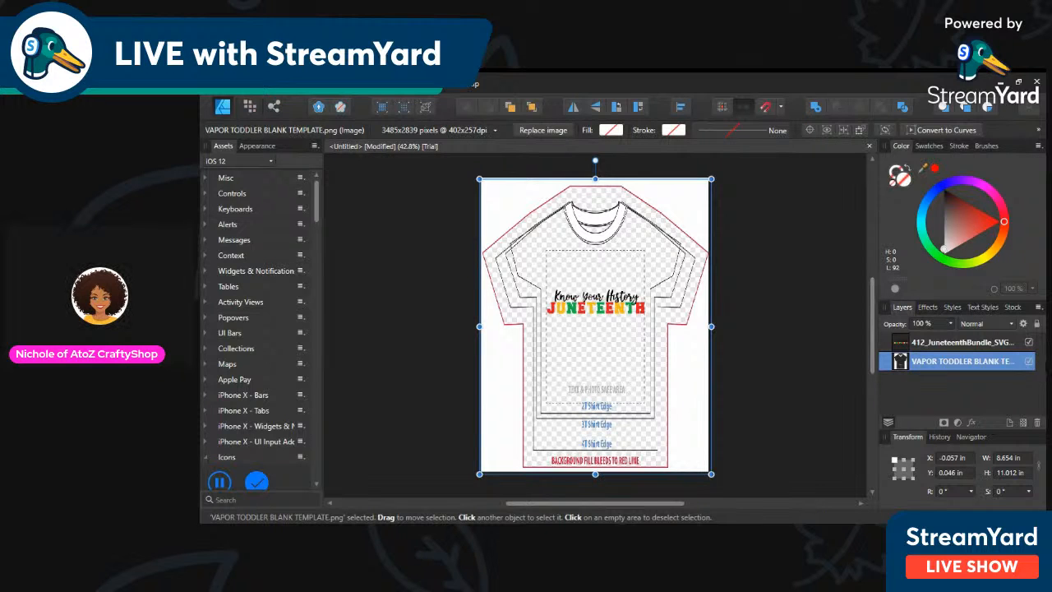
pyautogui.click(1029, 362)
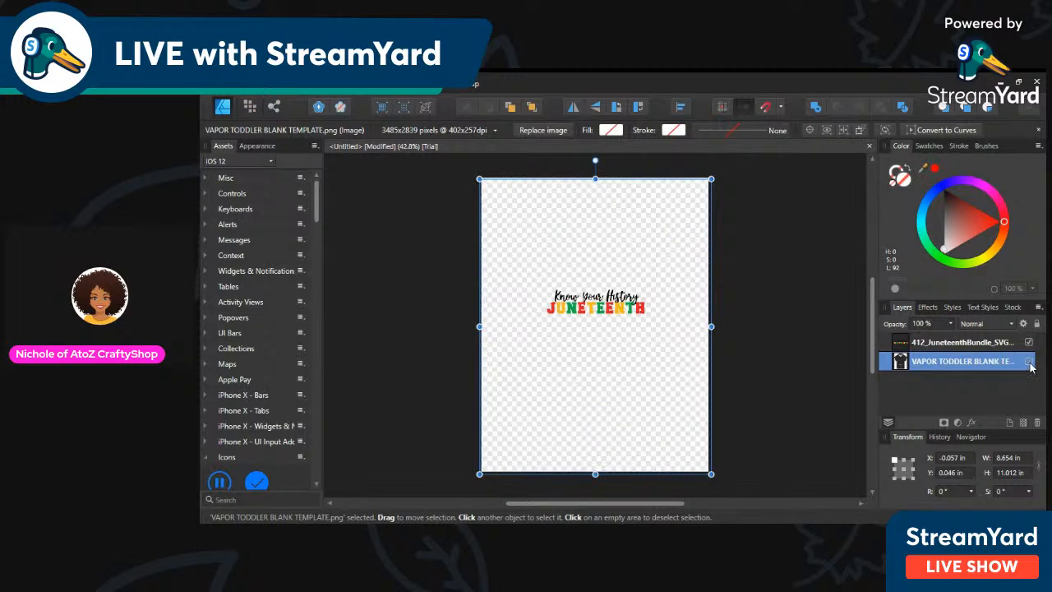
# Open the embedded Juneteenth graphic for editing, ungroup all of its lettering and select the red letter J
pyautogui.click(620, 309)
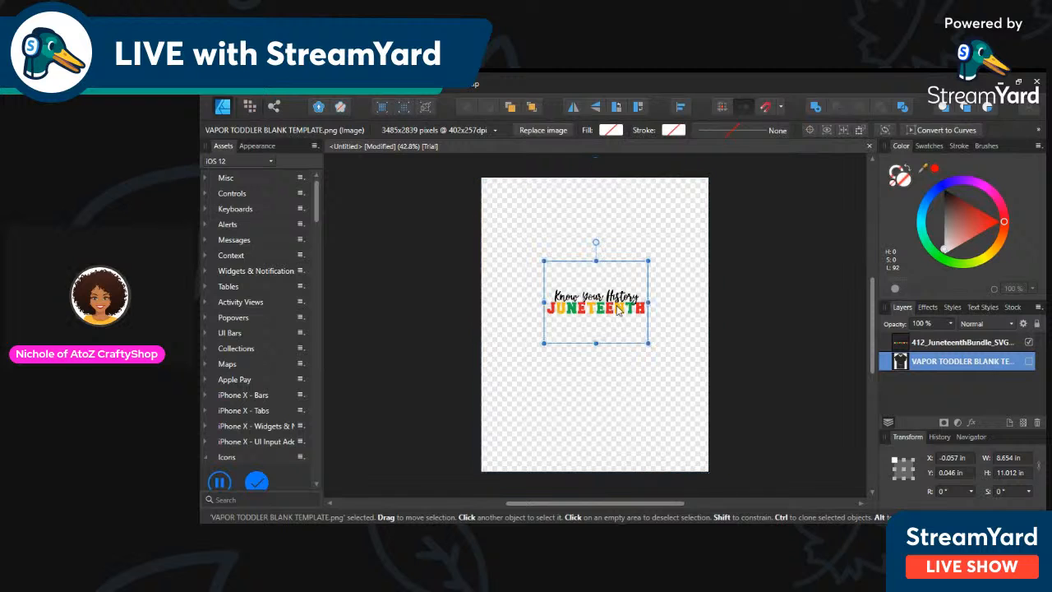
pyautogui.doubleClick(642, 326)
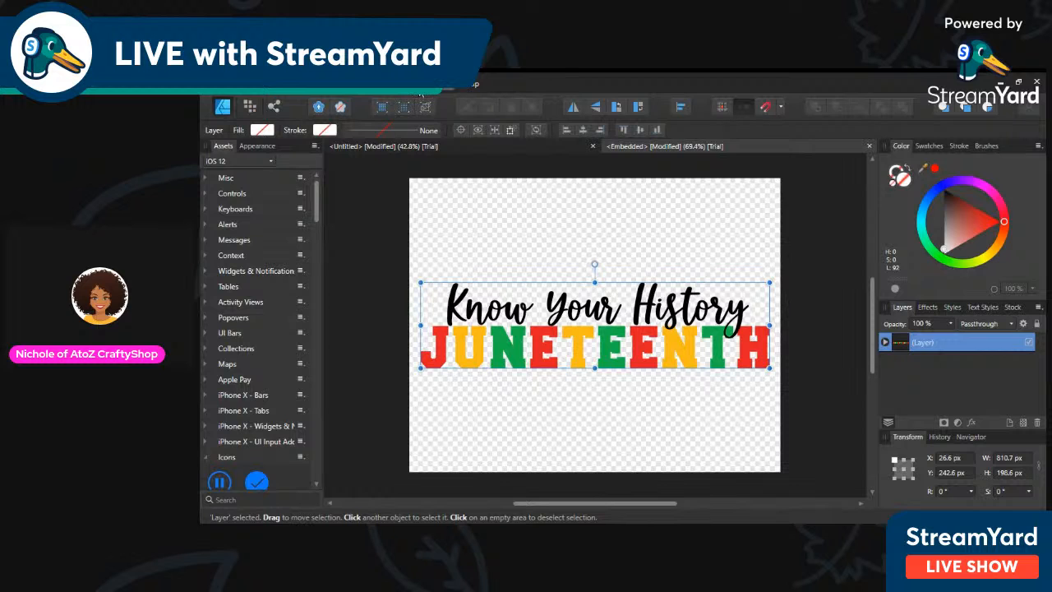
pyautogui.click(360, 84)
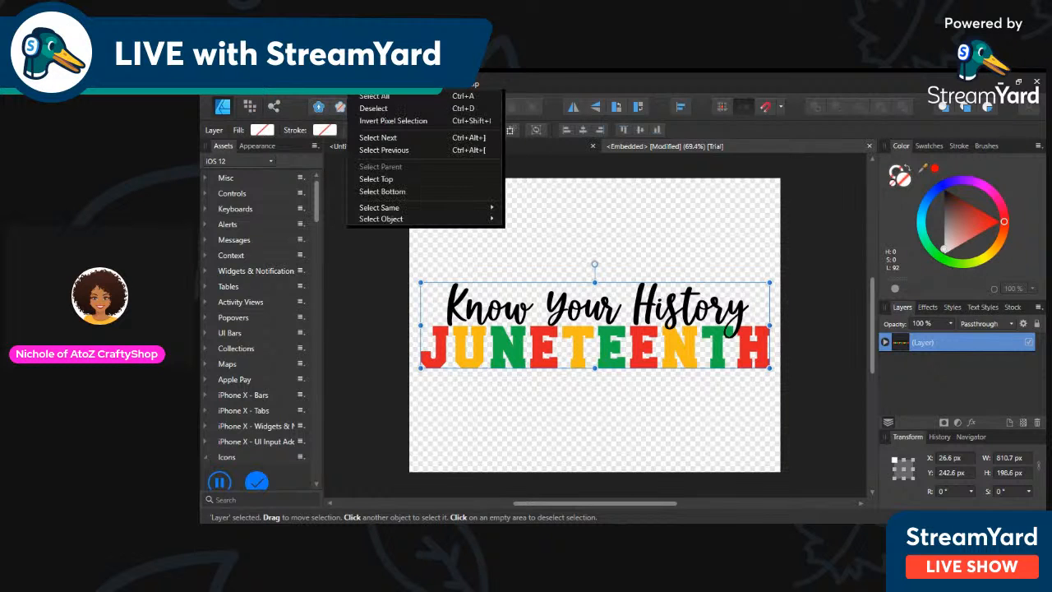
pyautogui.moveTo(329, 83)
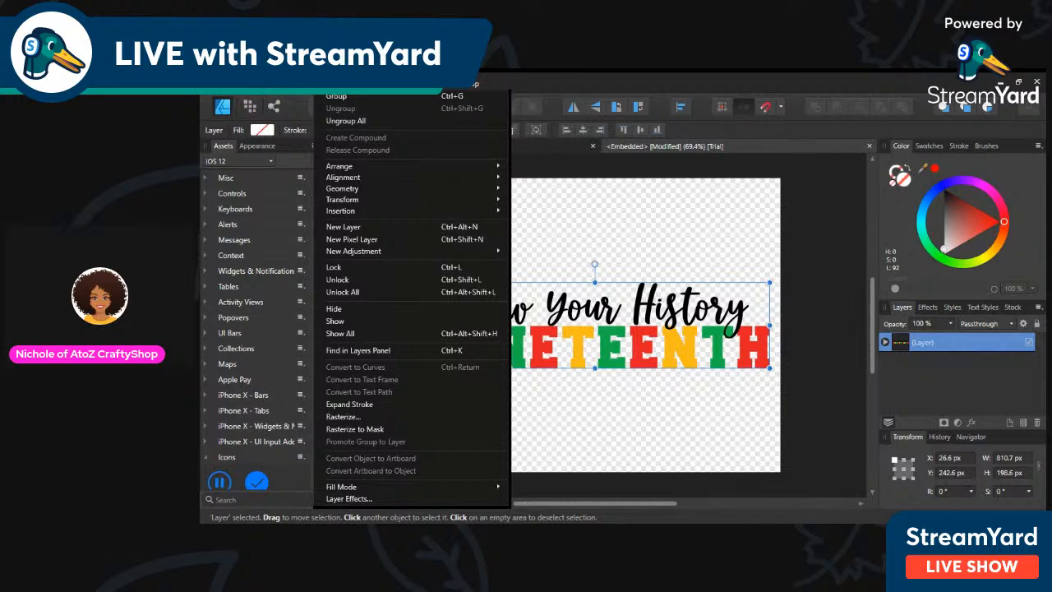
pyautogui.click(339, 124)
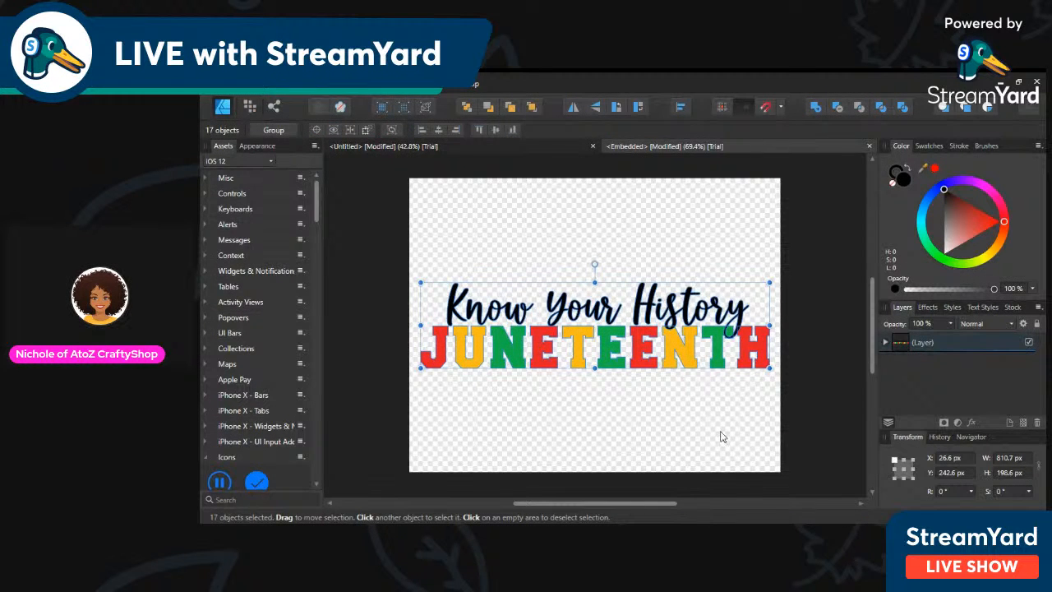
pyautogui.click(433, 359)
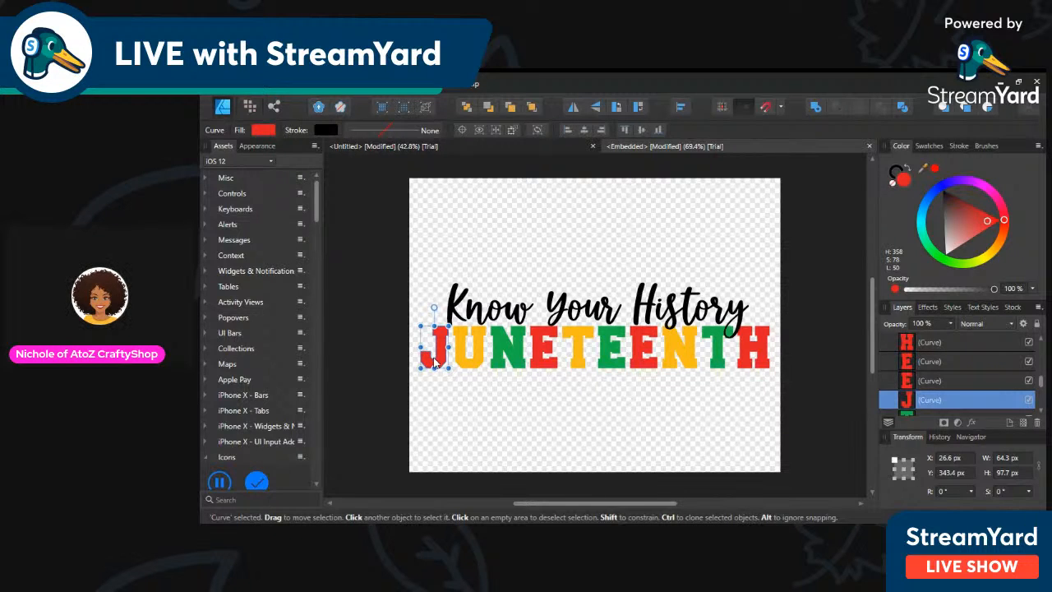
# Recolour the J and first E of JUNETEENTH near-black and the U bright red
pyautogui.click(949, 197)
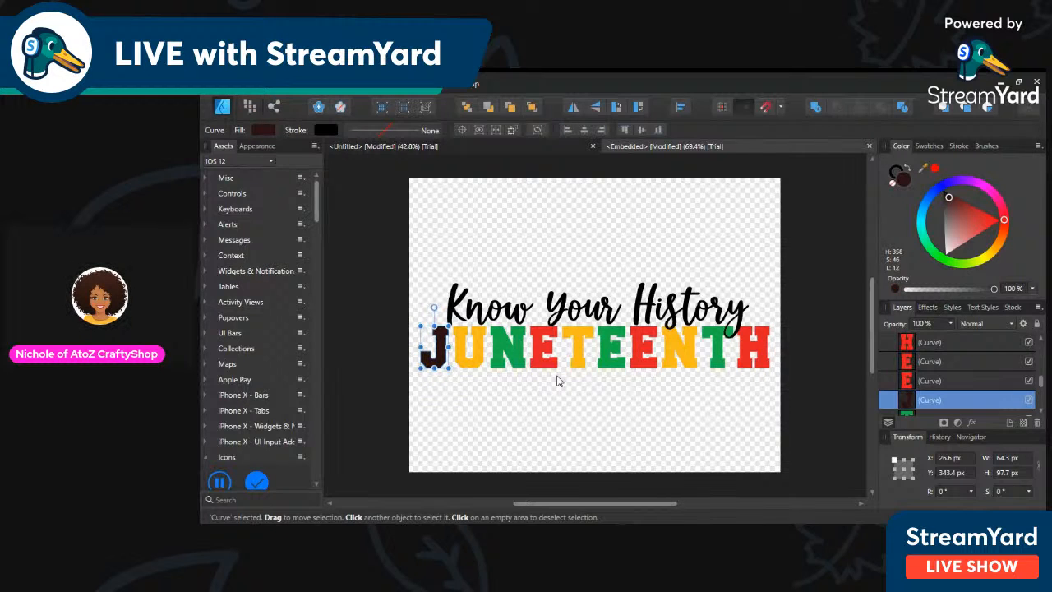
pyautogui.click(473, 365)
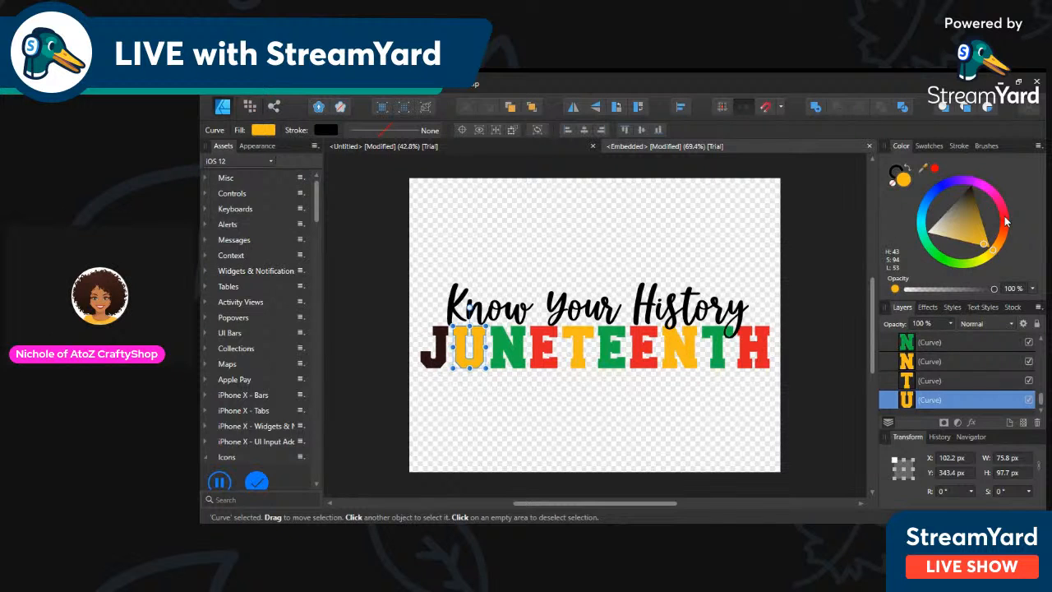
pyautogui.click(1005, 225)
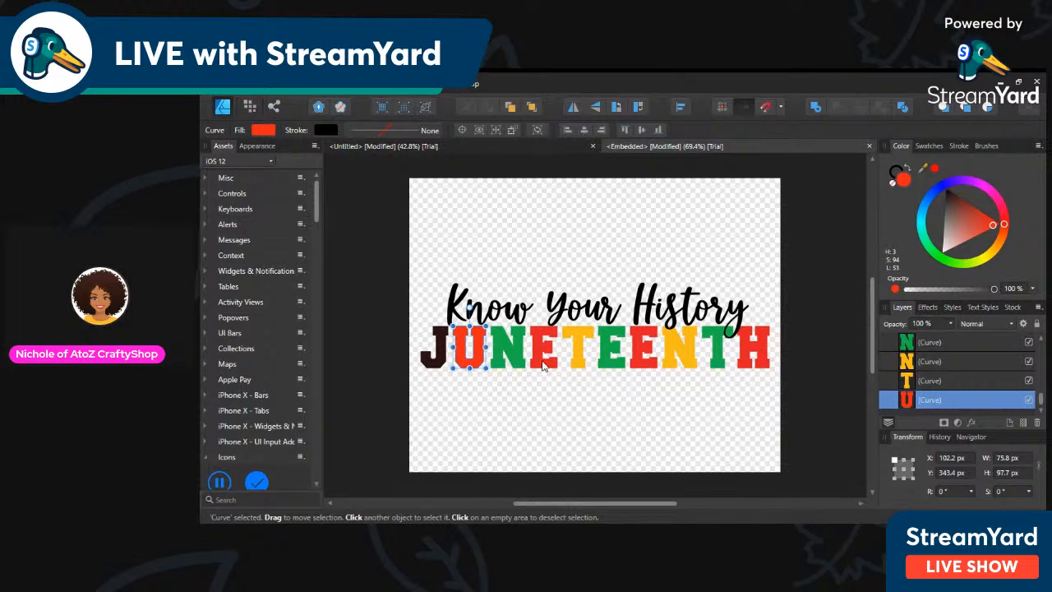
pyautogui.click(542, 364)
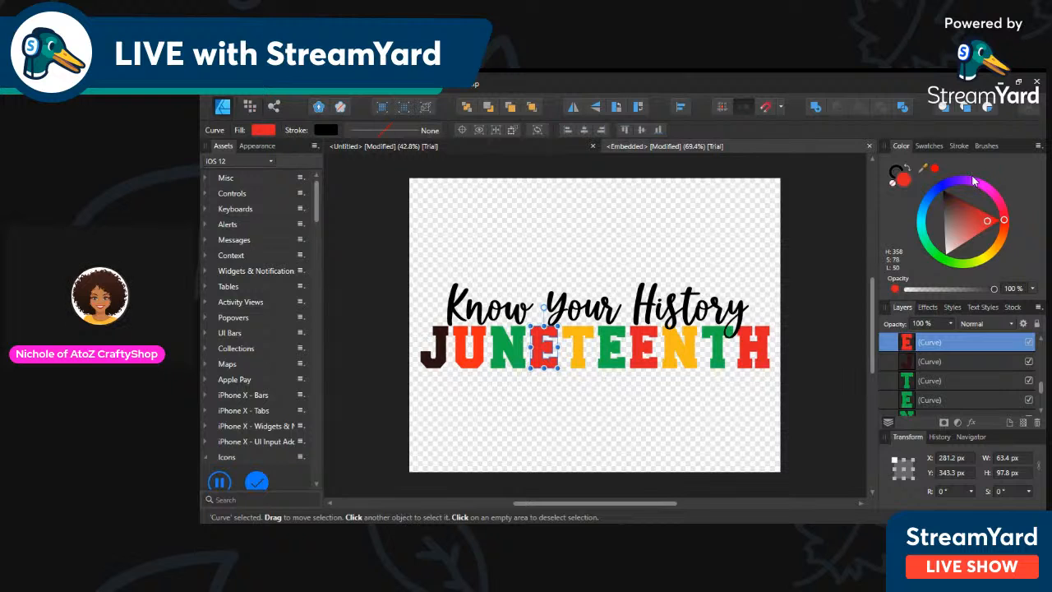
pyautogui.click(946, 197)
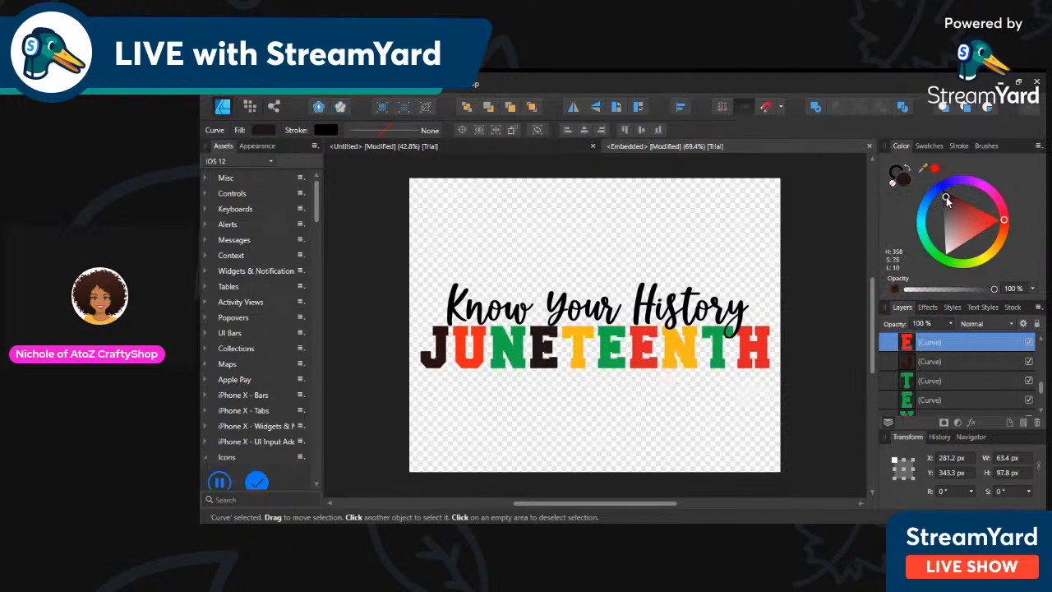
# Recolour the first T of JUNETEENTH bright red and the third E near-black
pyautogui.click(580, 363)
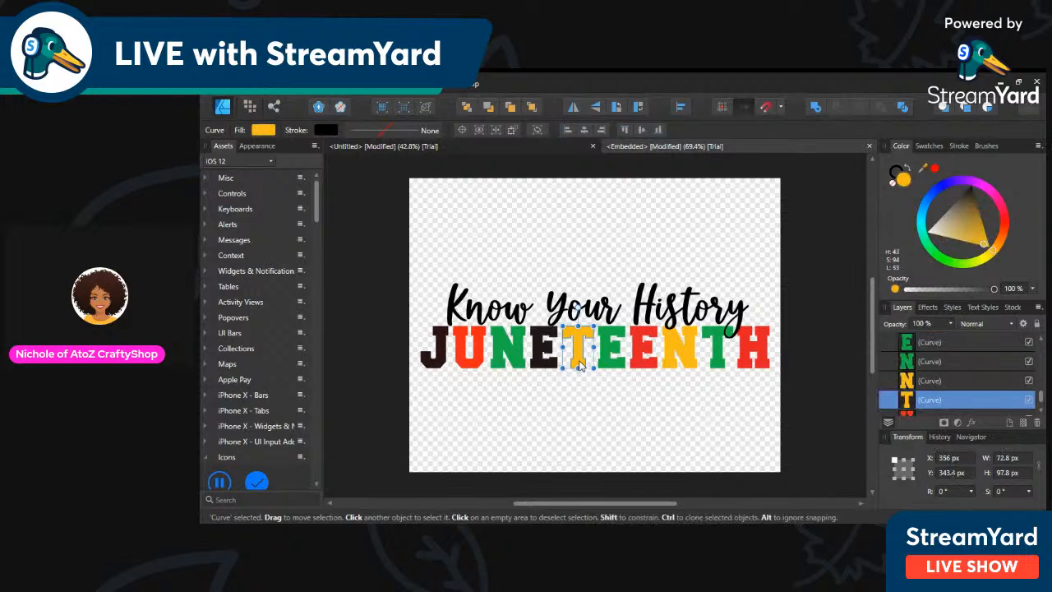
pyautogui.click(1006, 227)
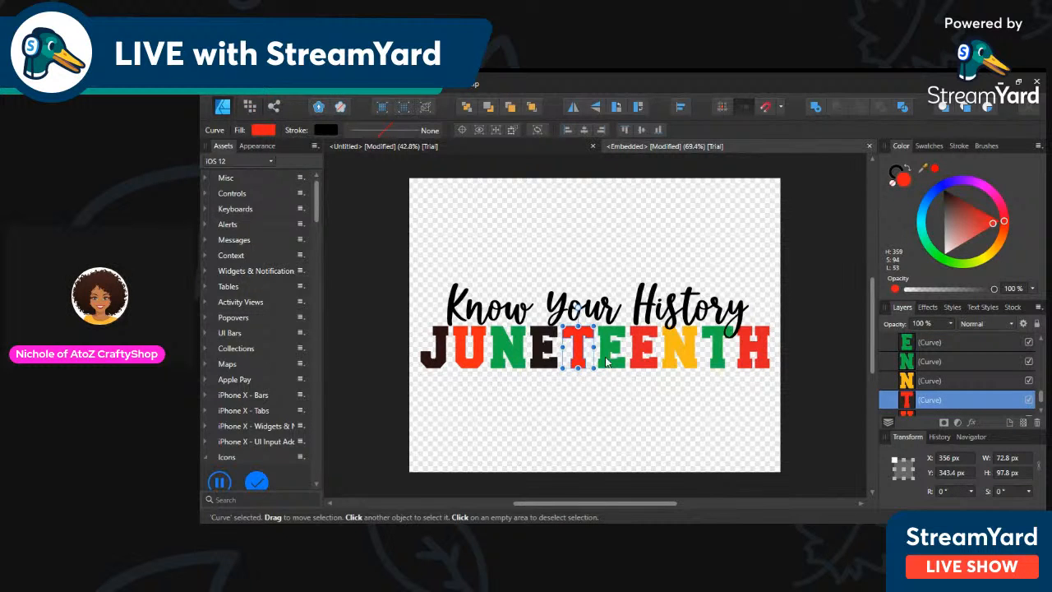
pyautogui.click(643, 362)
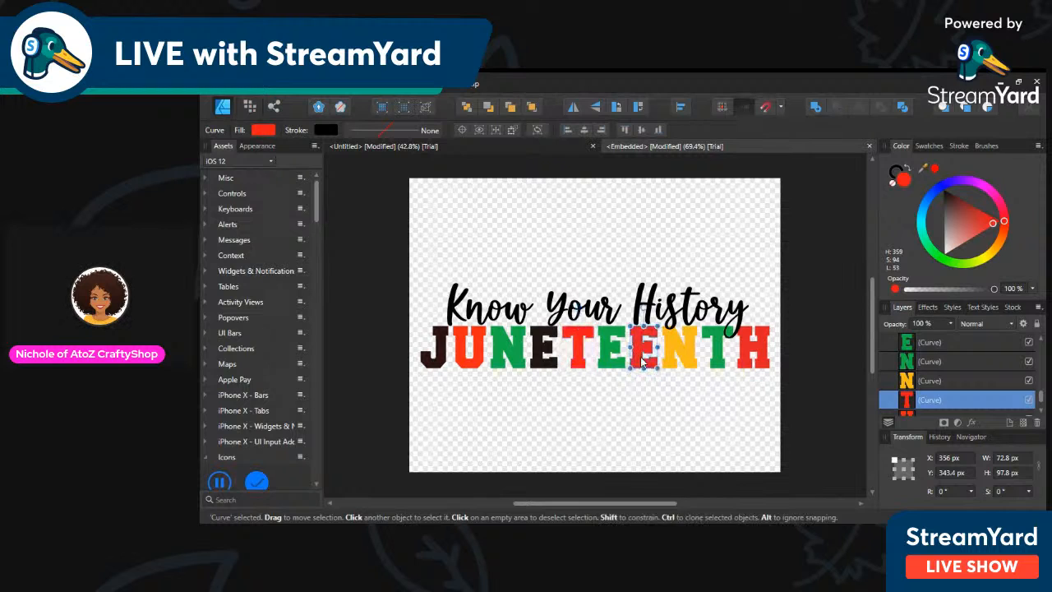
pyautogui.click(947, 198)
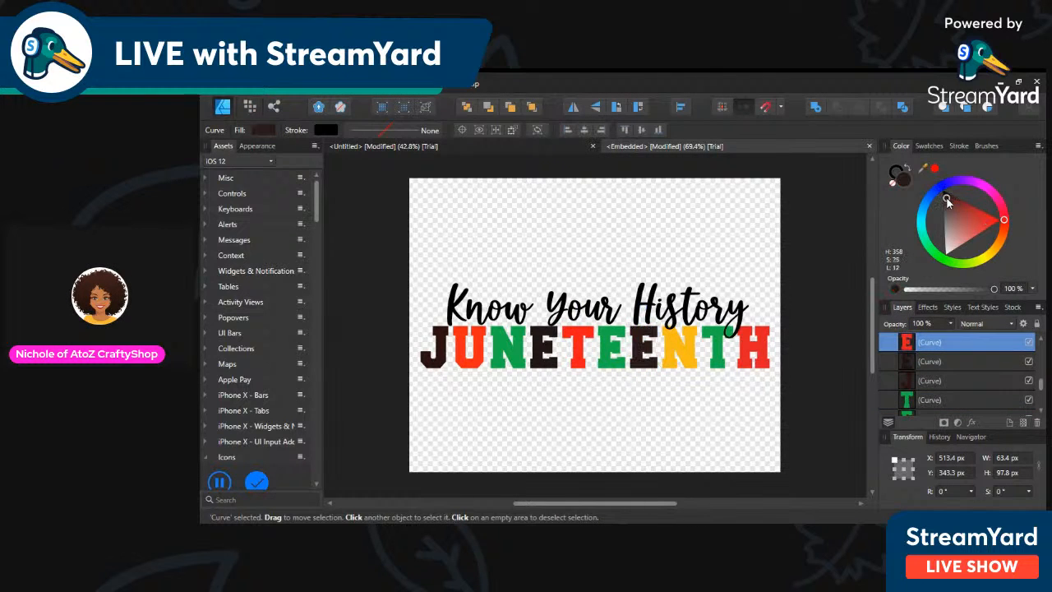
# Recolour the second N of JUNETEENTH bright red at hue 359 and the final H near-black
pyautogui.click(689, 366)
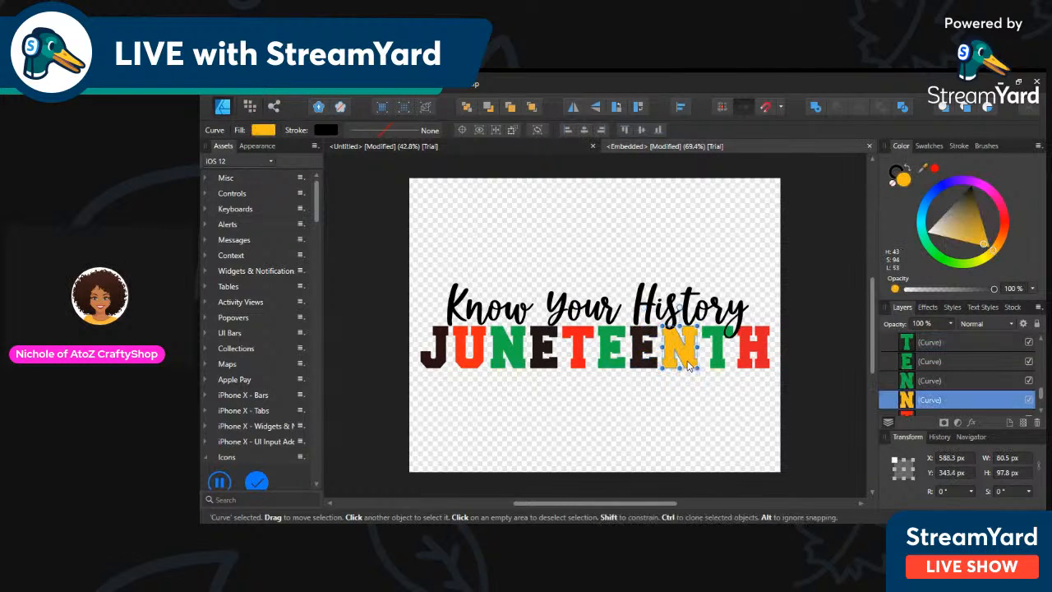
pyautogui.click(1004, 217)
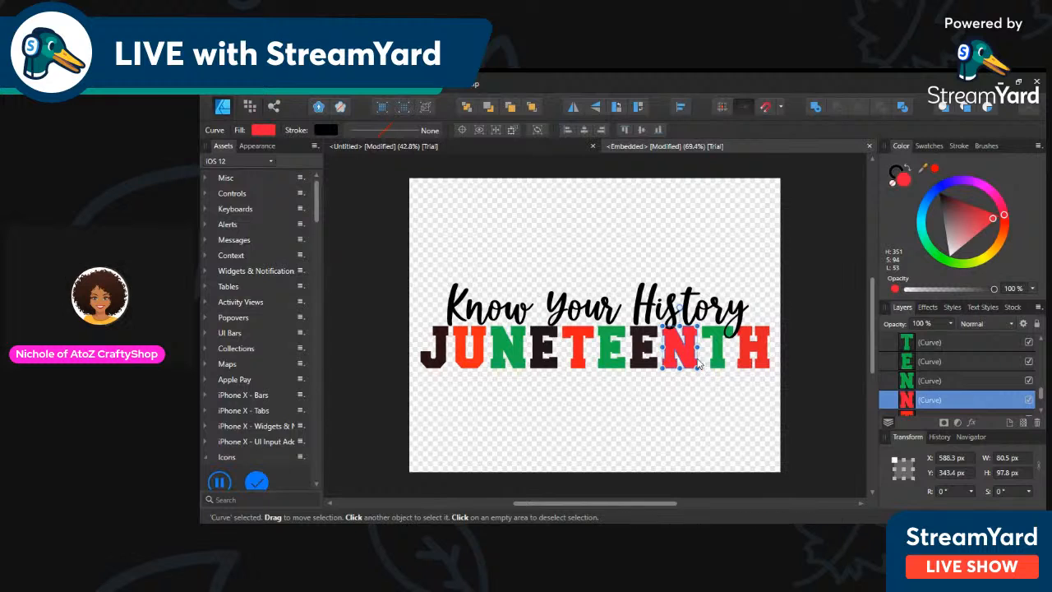
pyautogui.click(1004, 224)
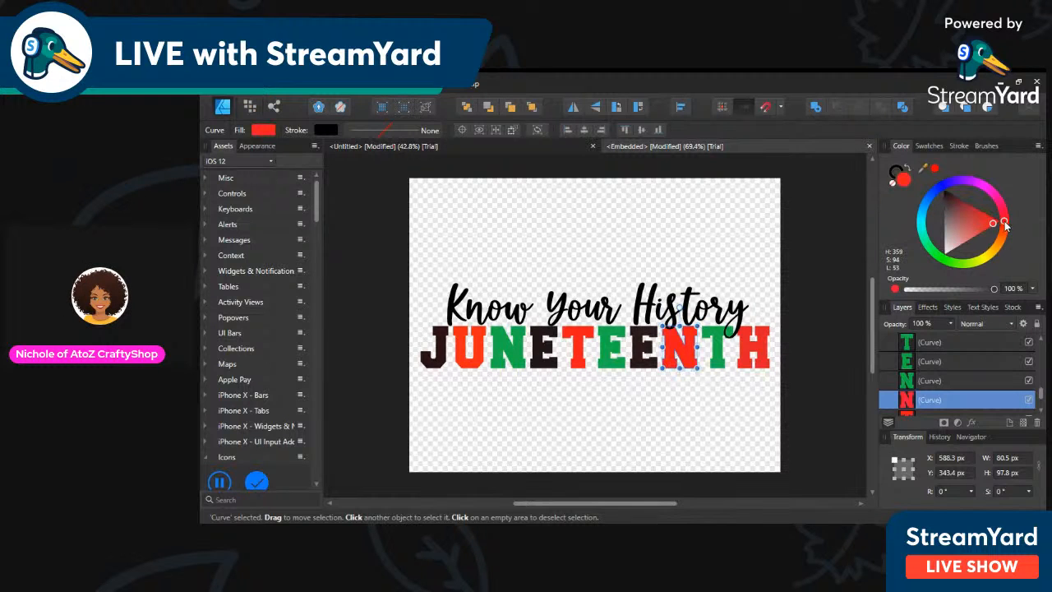
pyautogui.click(748, 360)
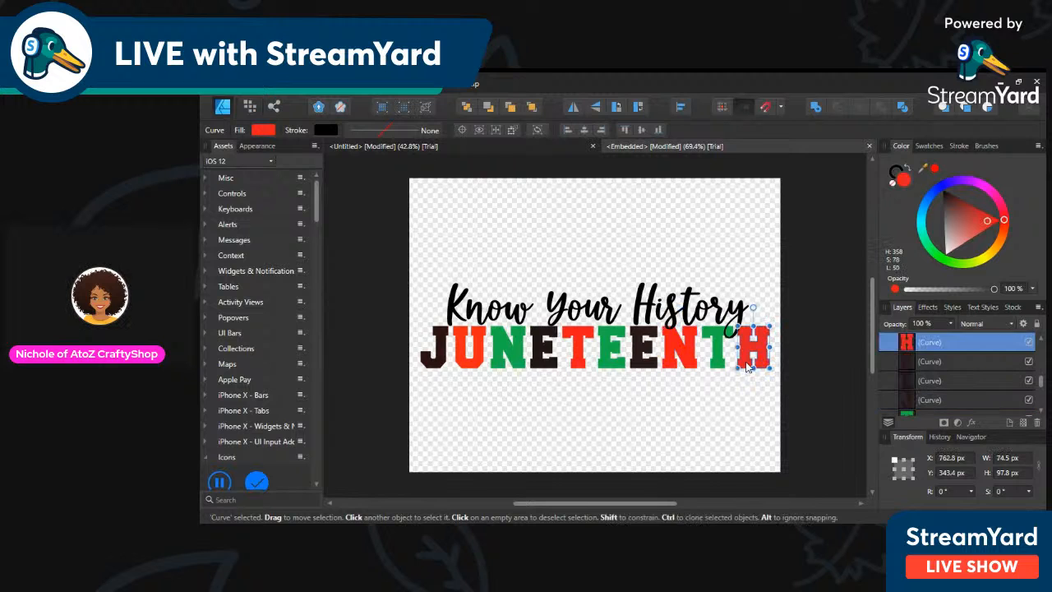
pyautogui.click(947, 195)
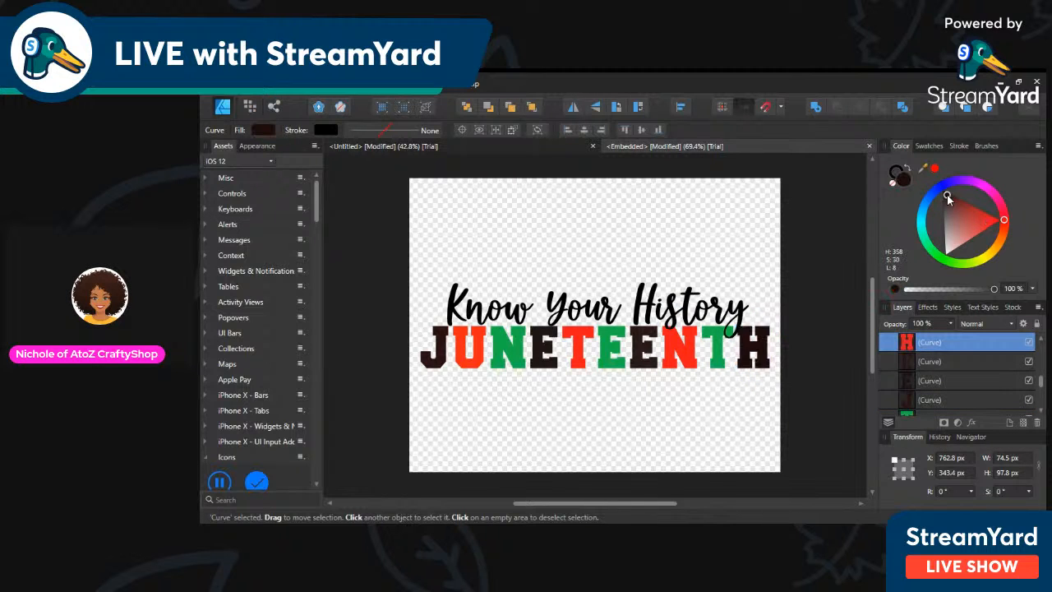
pyautogui.click(682, 409)
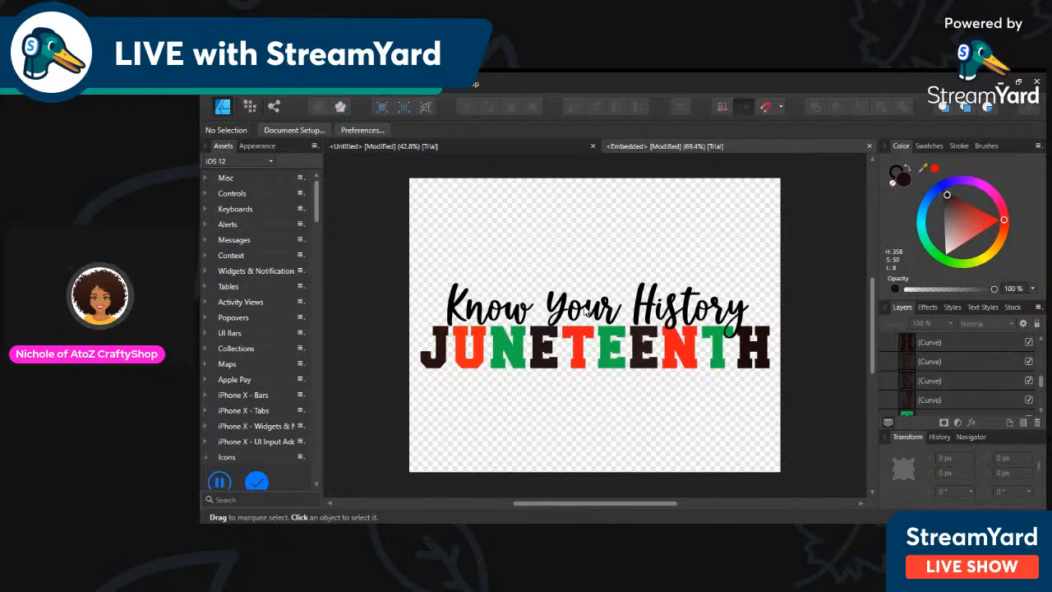
# Recolour the script word "Your" red, filling both its joined letters "our" and its separate capital Y
pyautogui.click(585, 311)
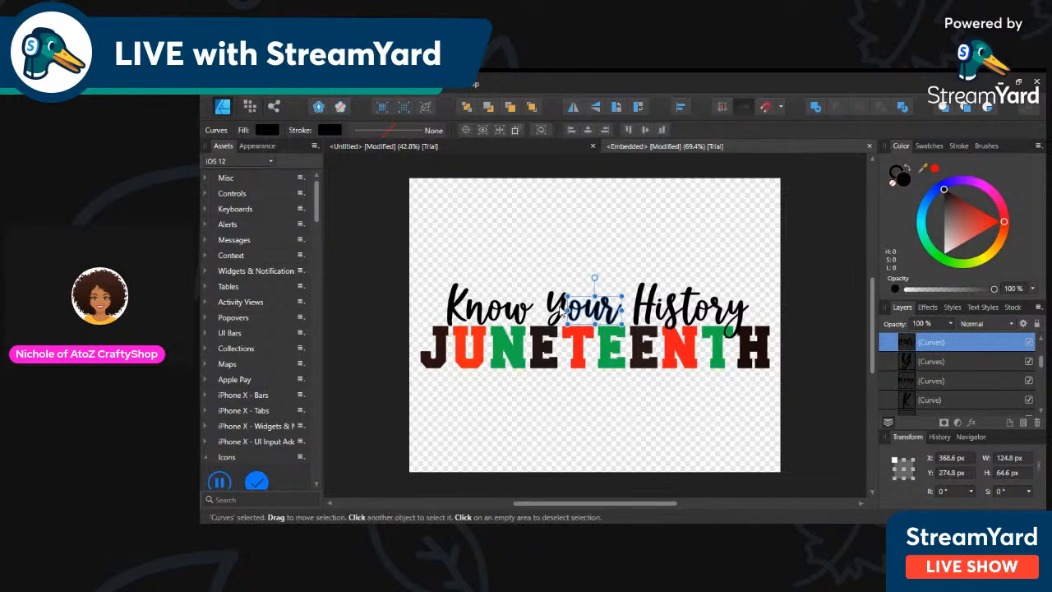
pyautogui.click(561, 312)
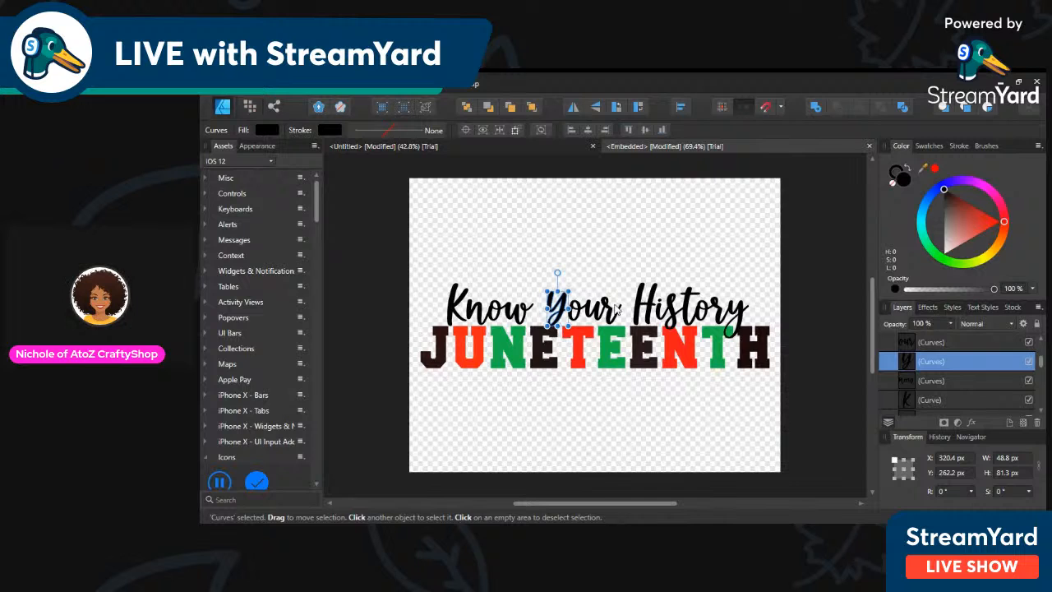
pyautogui.moveTo(615, 307)
pyautogui.mouseDown()
pyautogui.moveTo(580, 307)
pyautogui.moveTo(616, 308)
pyautogui.mouseUp()
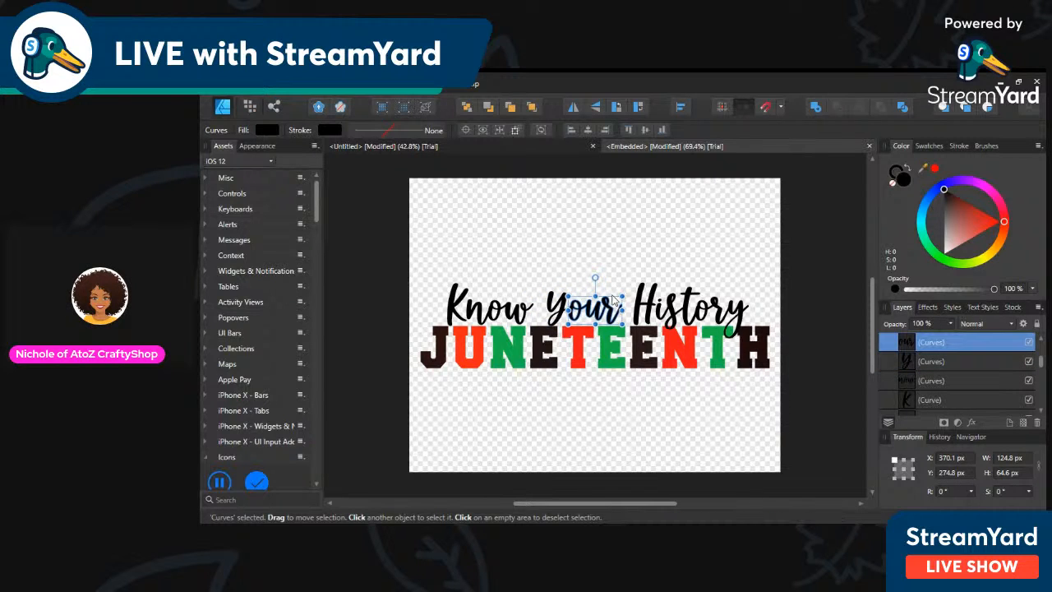
pyautogui.click(598, 267)
pyautogui.click(593, 310)
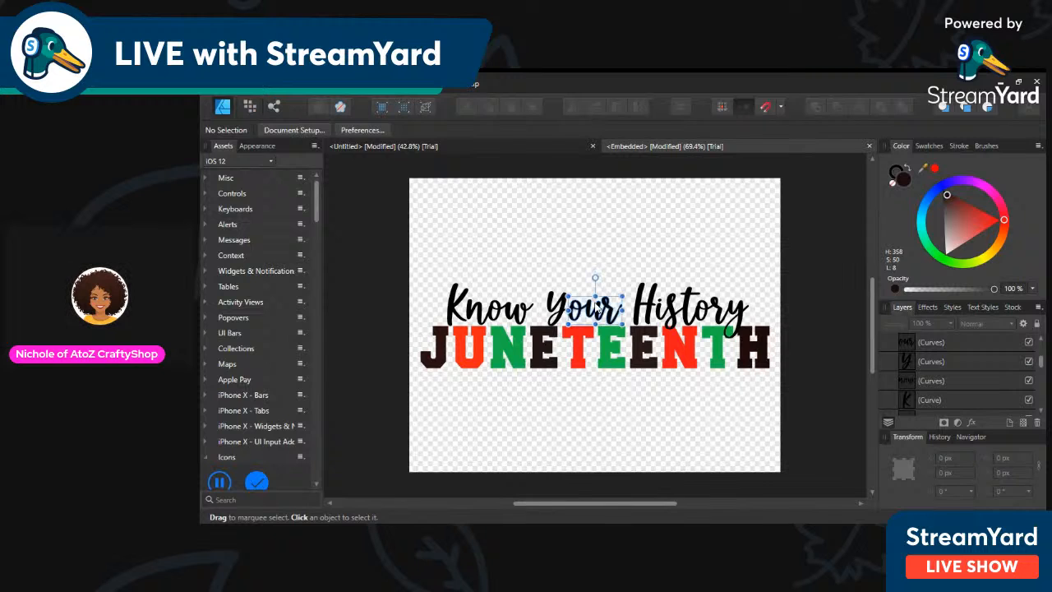
pyautogui.click(984, 221)
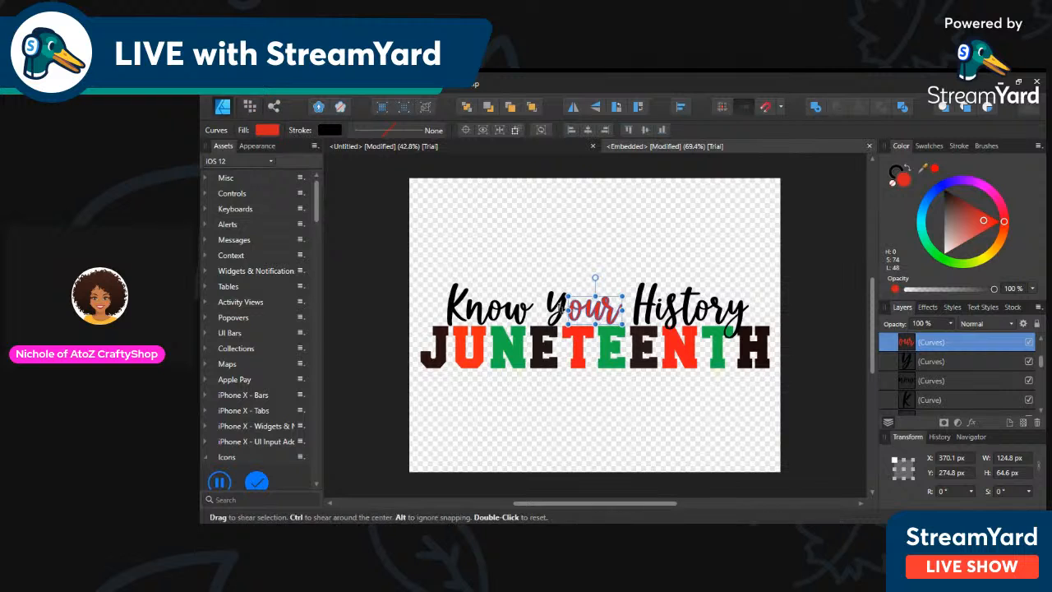
pyautogui.click(561, 309)
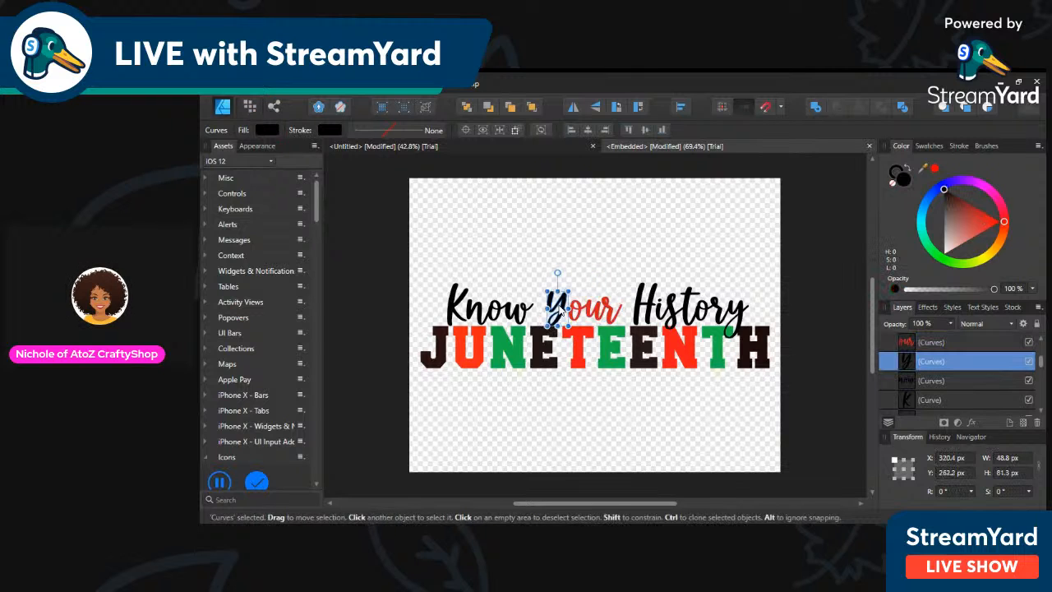
pyautogui.click(987, 217)
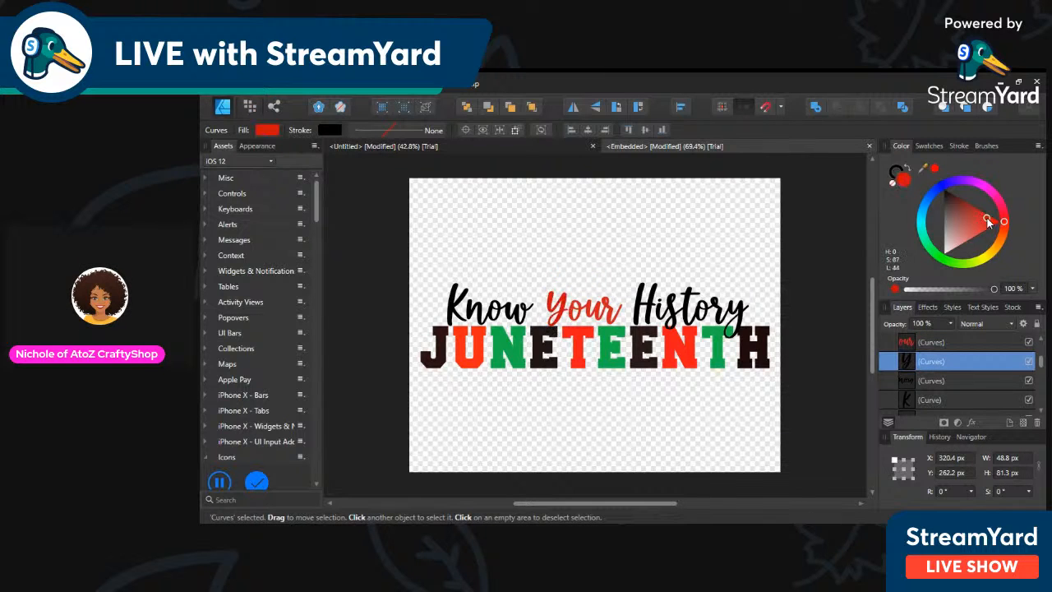
# Recolour the capital H and the joined letters of the script word "History" a matching muted dark green
pyautogui.click(647, 316)
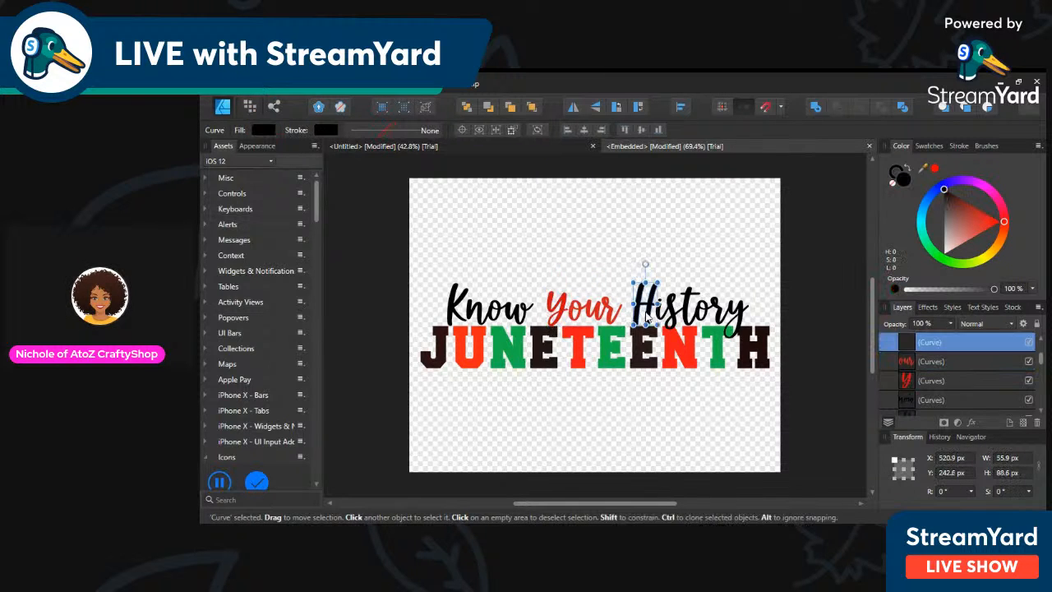
pyautogui.click(940, 256)
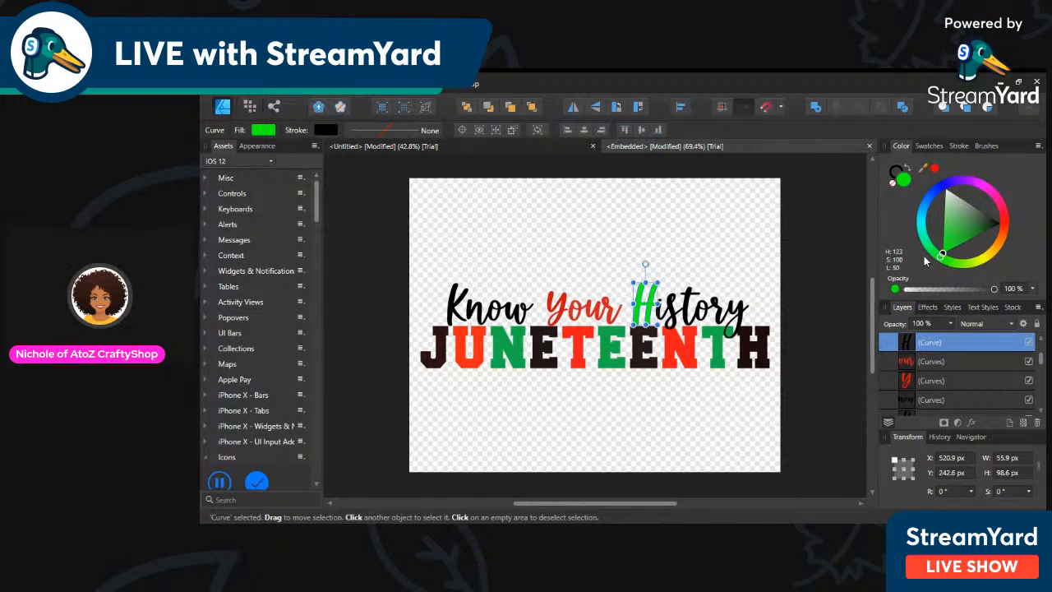
pyautogui.click(969, 236)
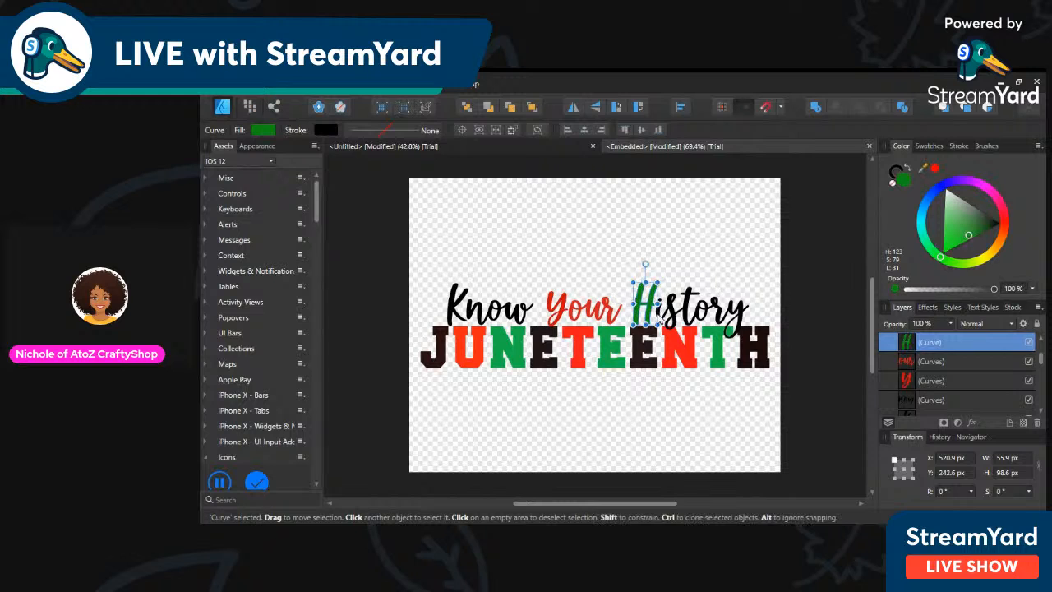
pyautogui.click(670, 312)
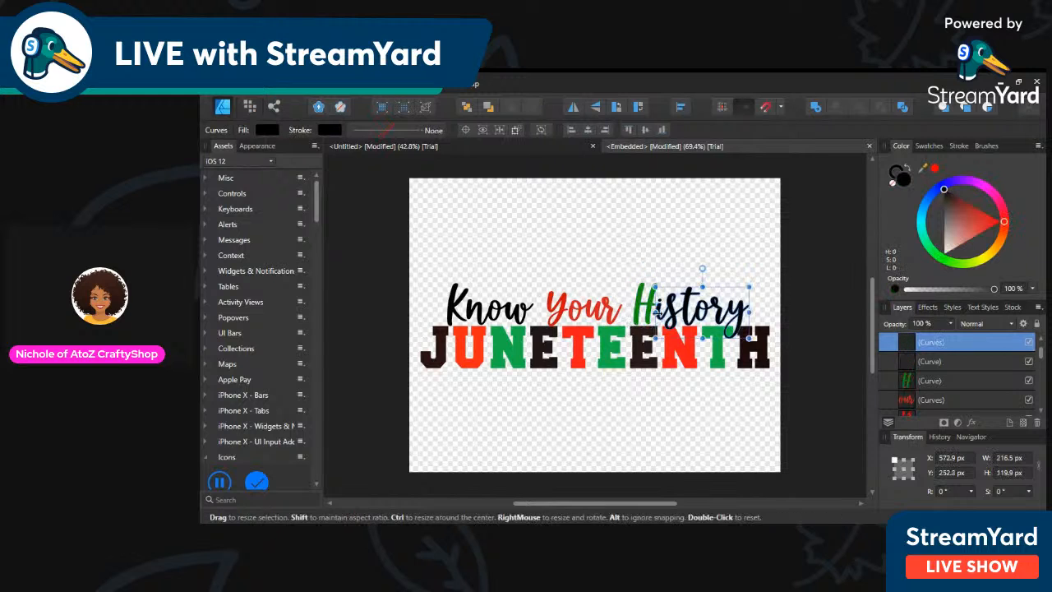
pyautogui.click(940, 254)
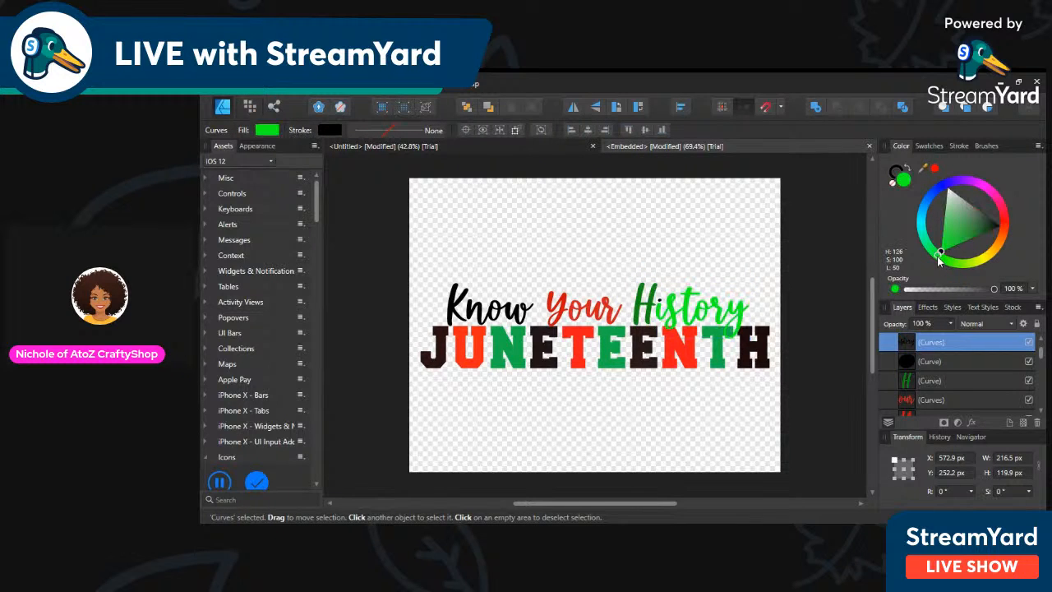
pyautogui.click(975, 228)
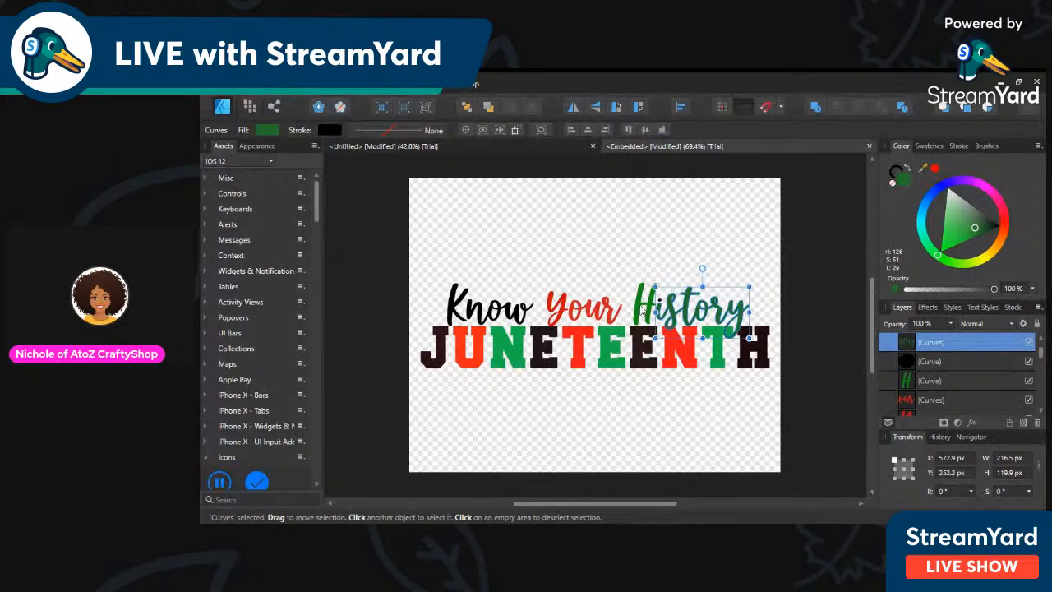
pyautogui.click(643, 310)
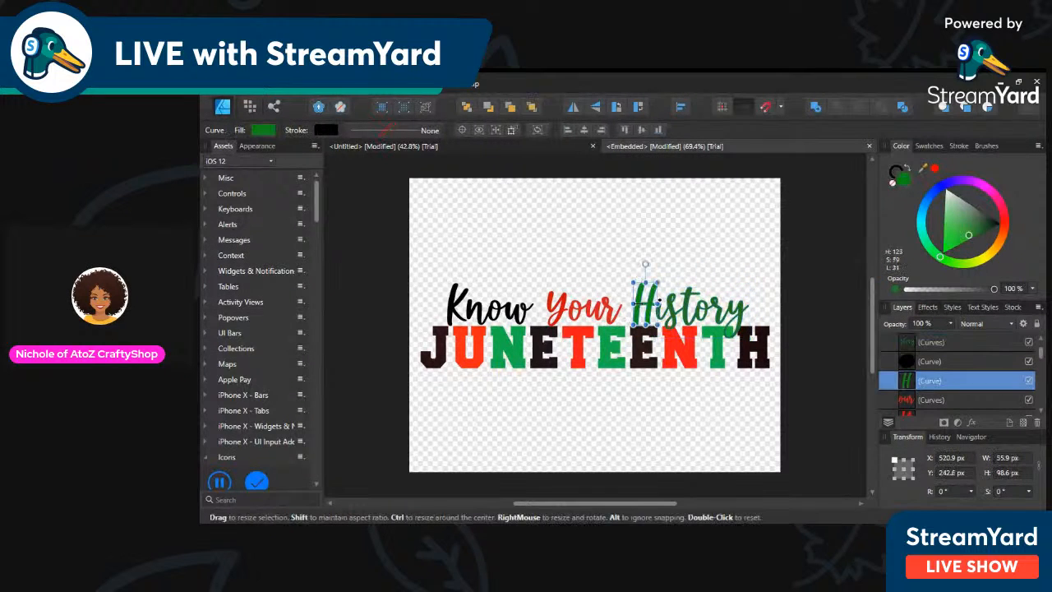
pyautogui.click(973, 226)
pyautogui.click(700, 261)
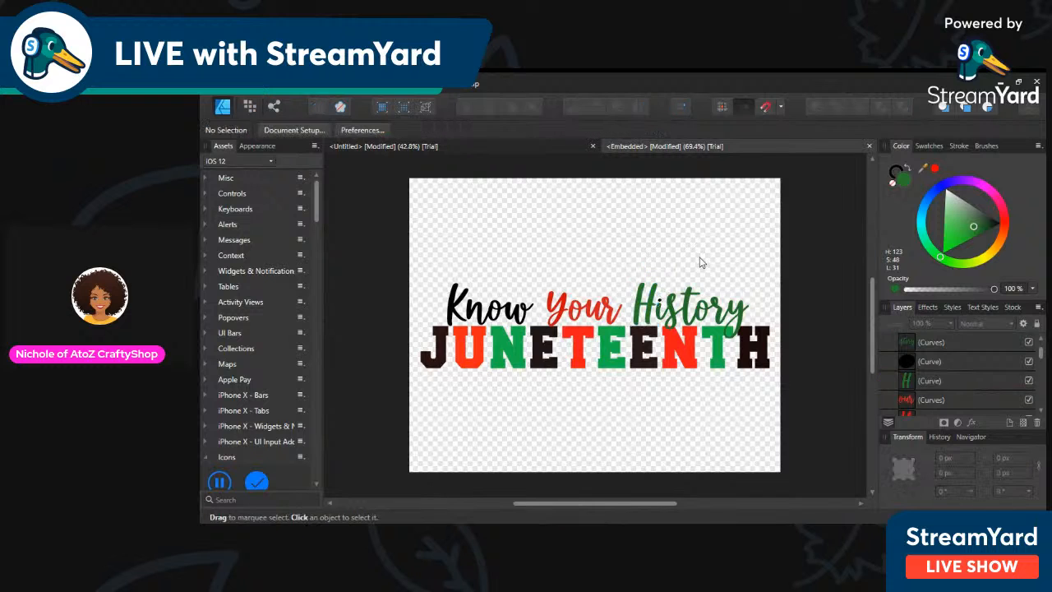
# Darken the green fill of the second T, second E and first N of JUNETEENTH, keeping hue 141
pyautogui.click(718, 359)
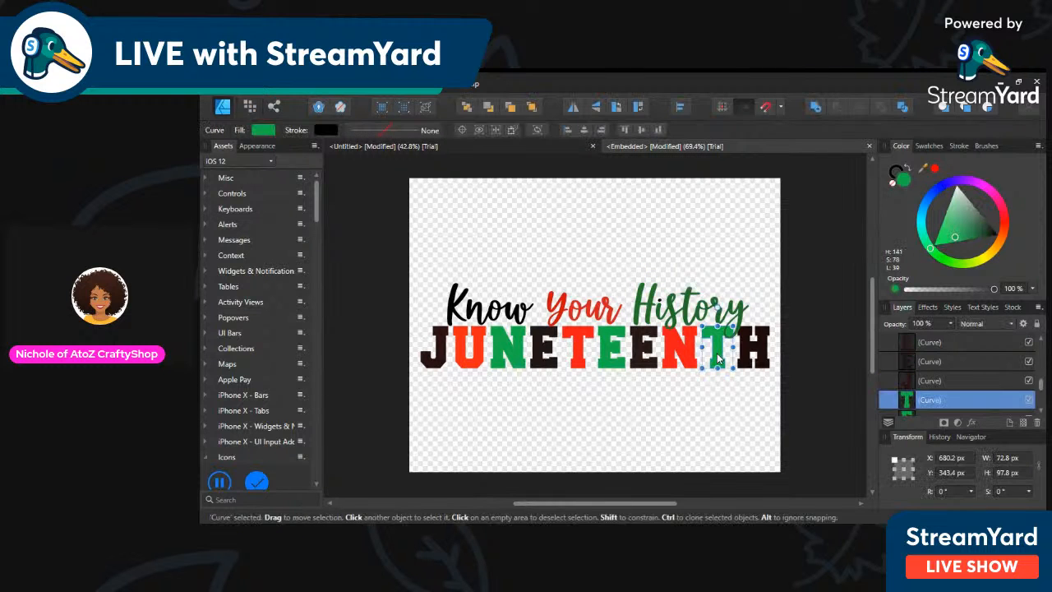
pyautogui.click(966, 233)
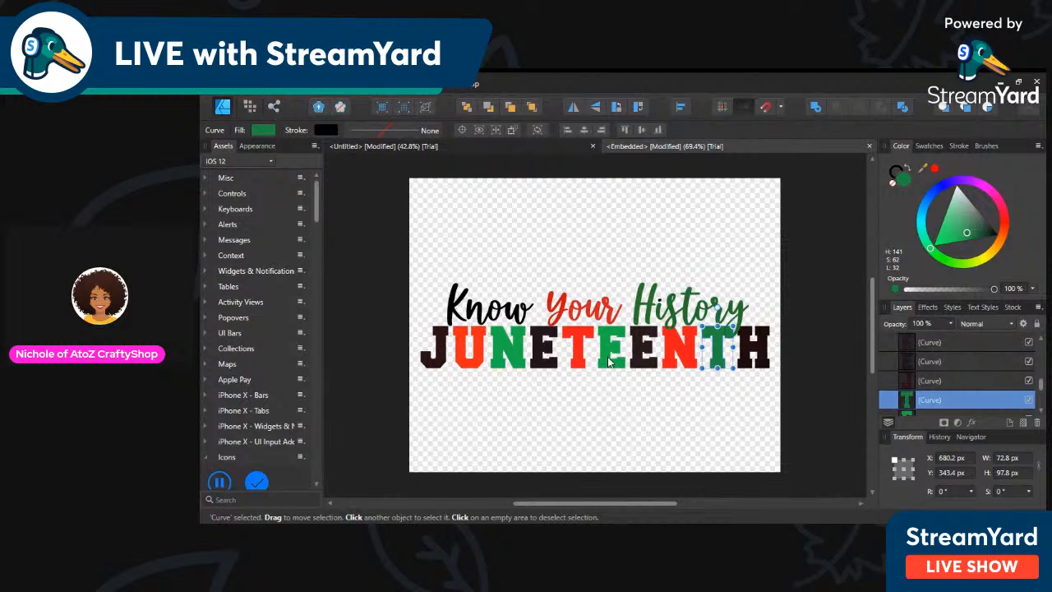
pyautogui.click(607, 357)
pyautogui.click(967, 233)
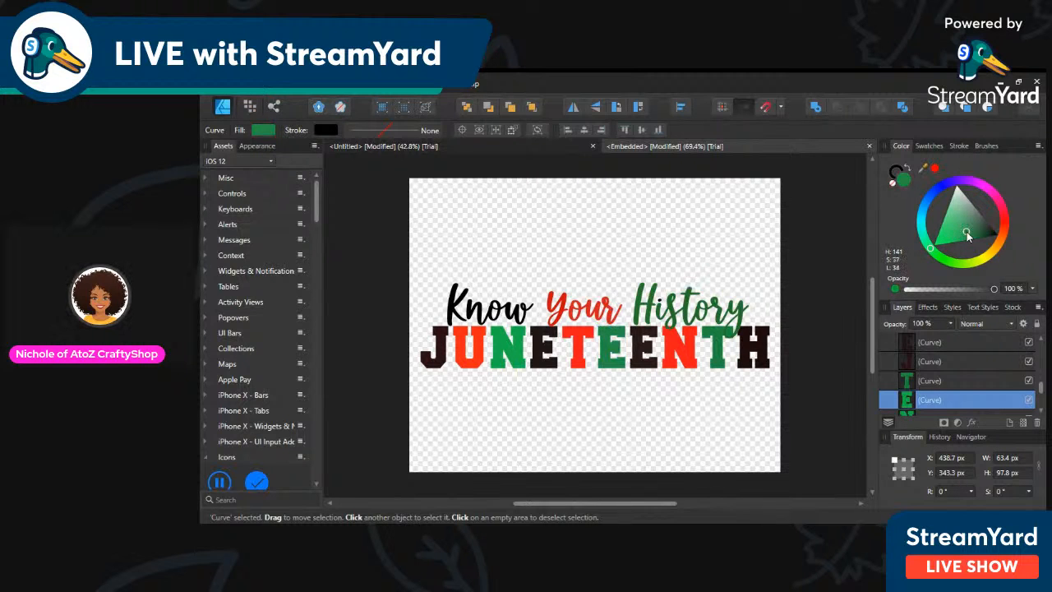
pyautogui.click(511, 351)
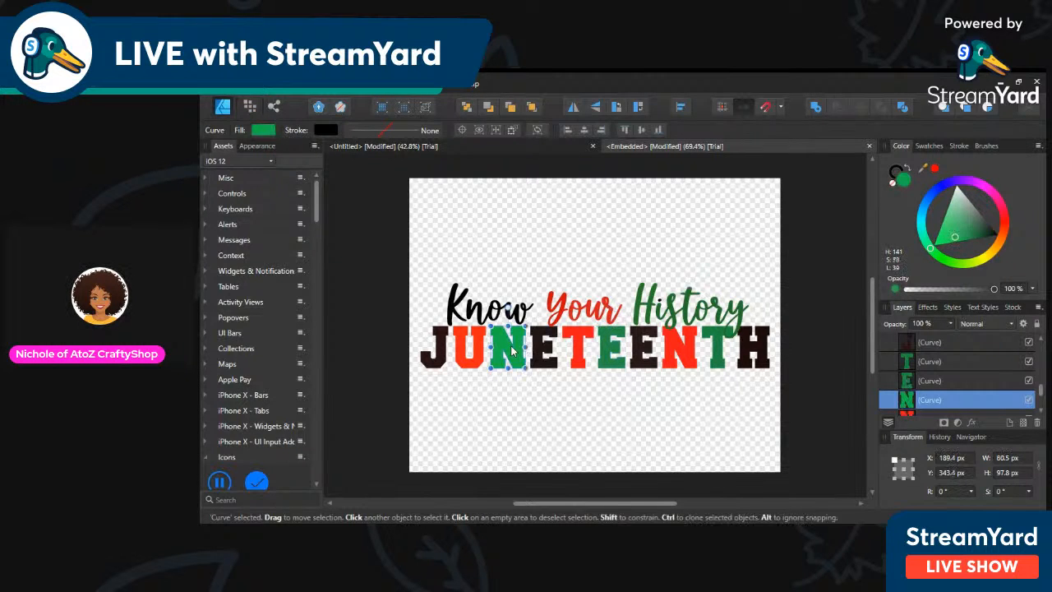
pyautogui.click(967, 235)
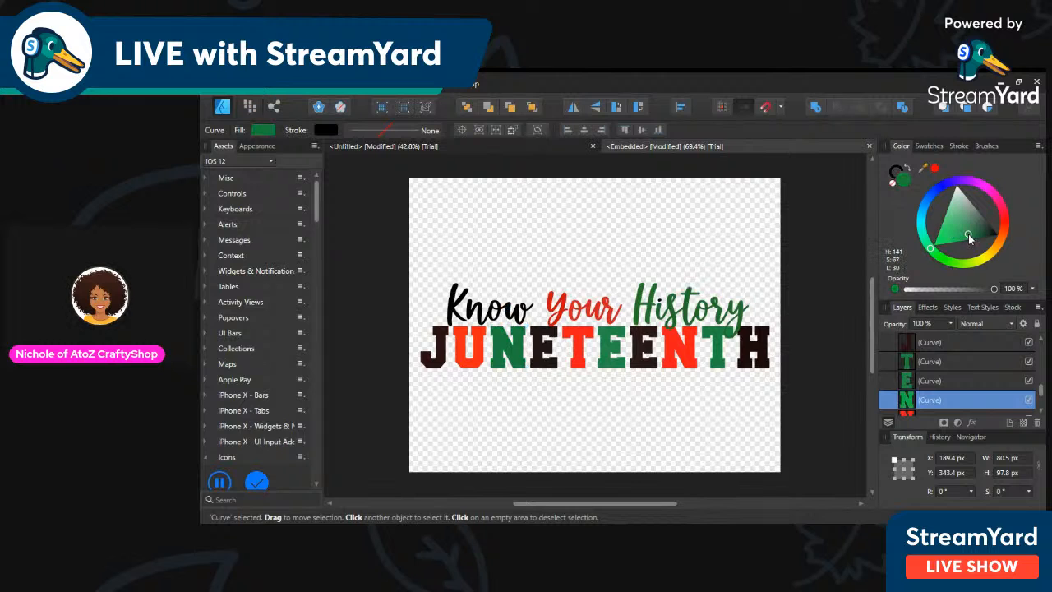
# Flip the grouped Know Your History JUNETEENTH design horizontally and open the print settings
pyautogui.click(634, 244)
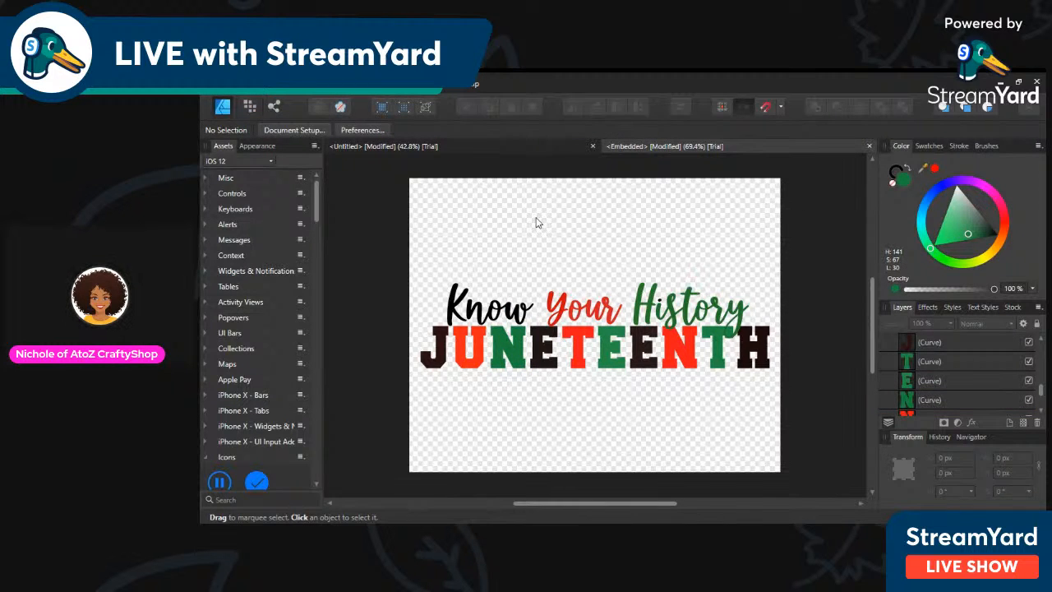
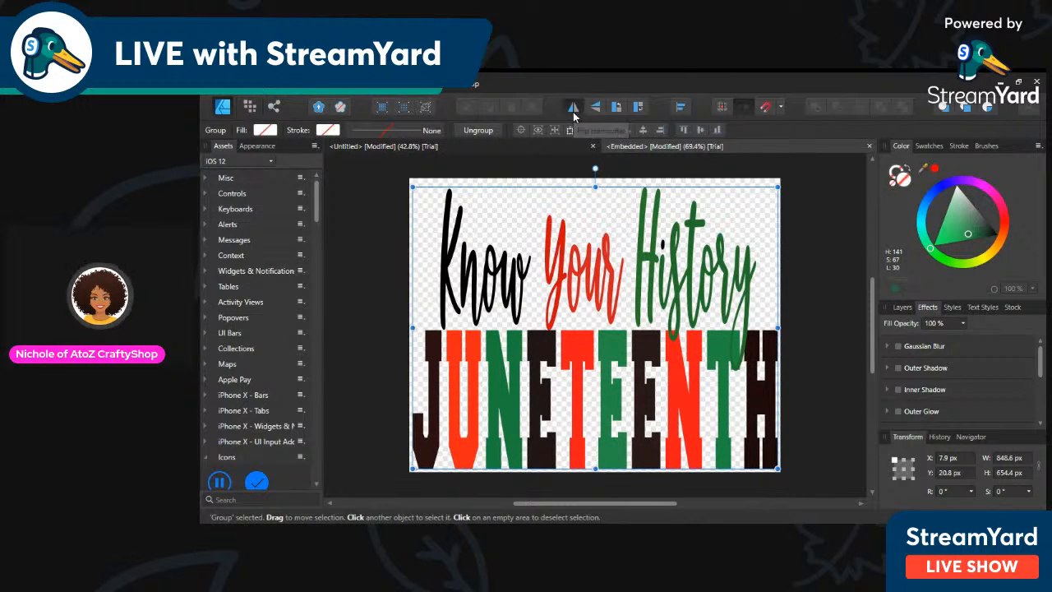
pyautogui.click(573, 115)
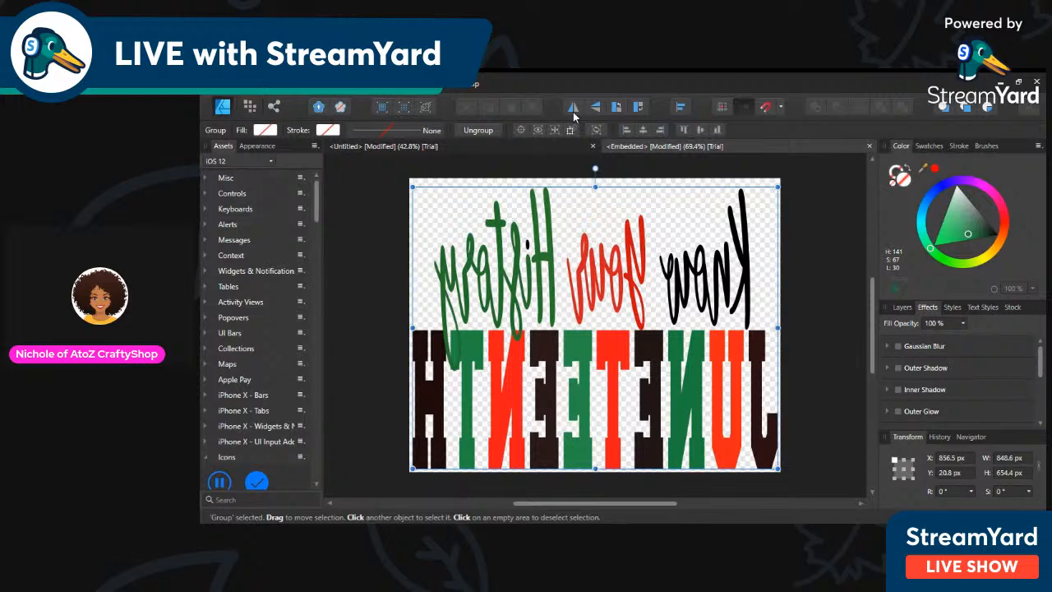
pyautogui.click(694, 218)
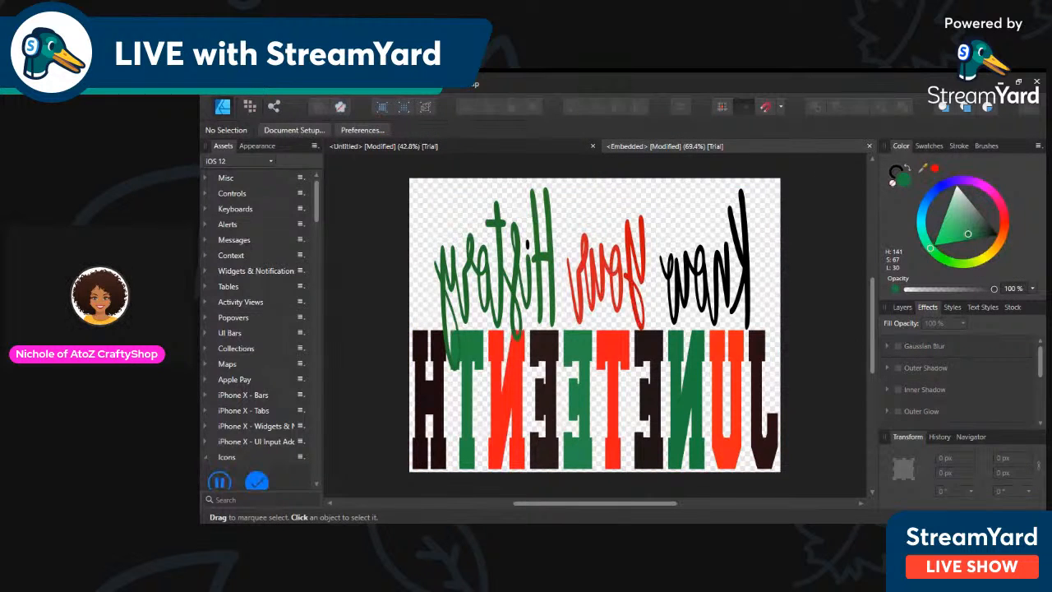
pyautogui.click(237, 83)
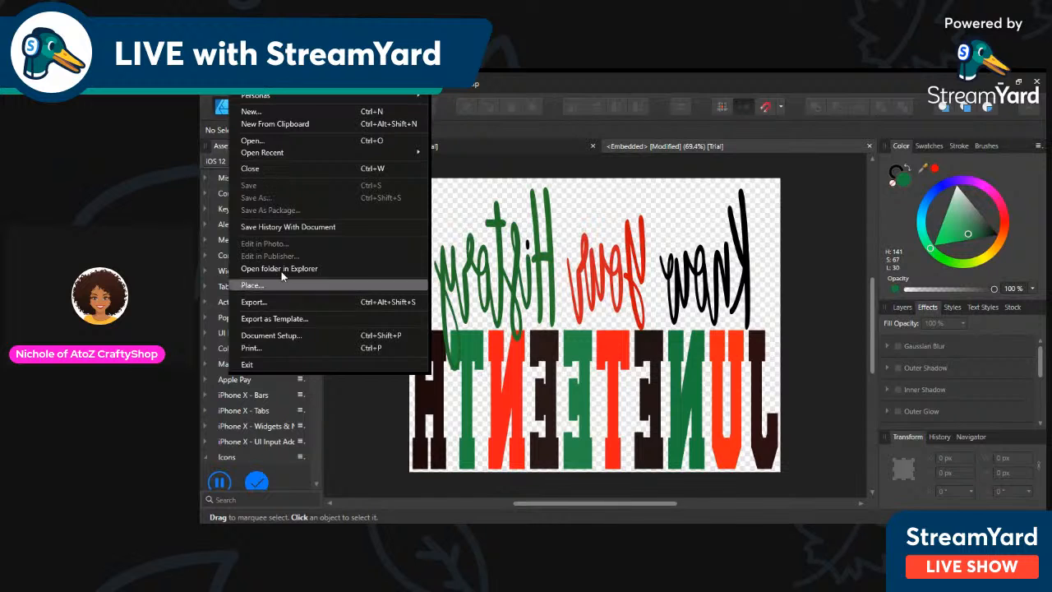
pyautogui.click(284, 345)
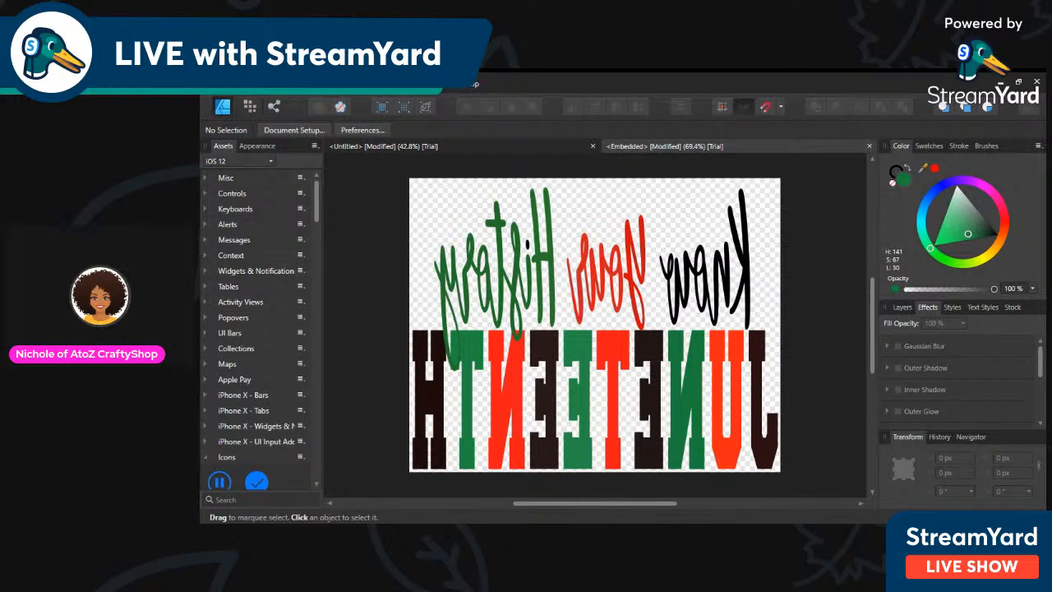
# Create a new blank portrait document for another design
pyautogui.click(221, 84)
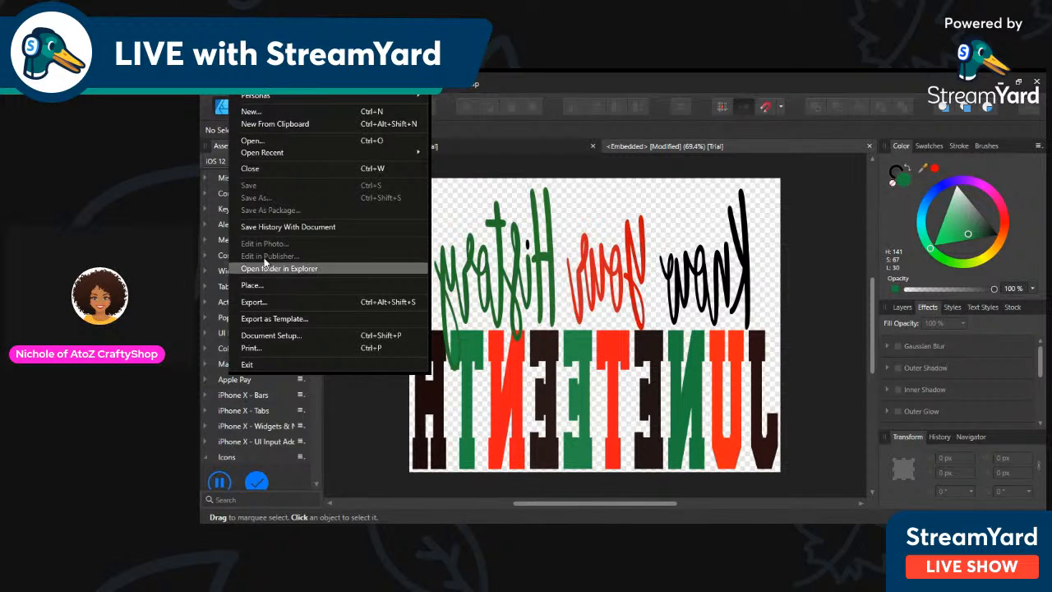
pyautogui.click(256, 112)
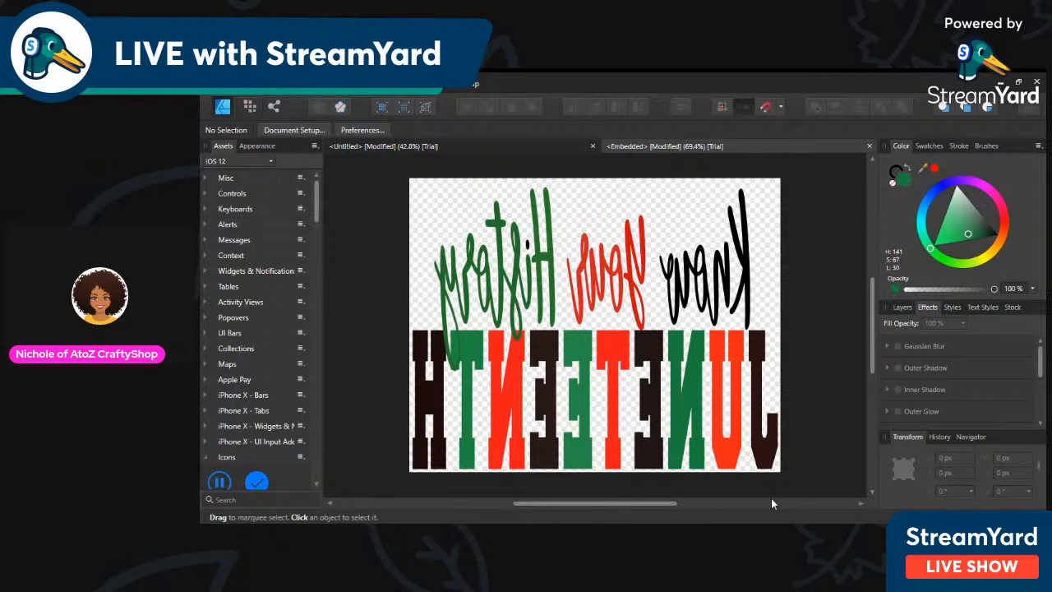
pyautogui.hotkey('ctrl', 'z')
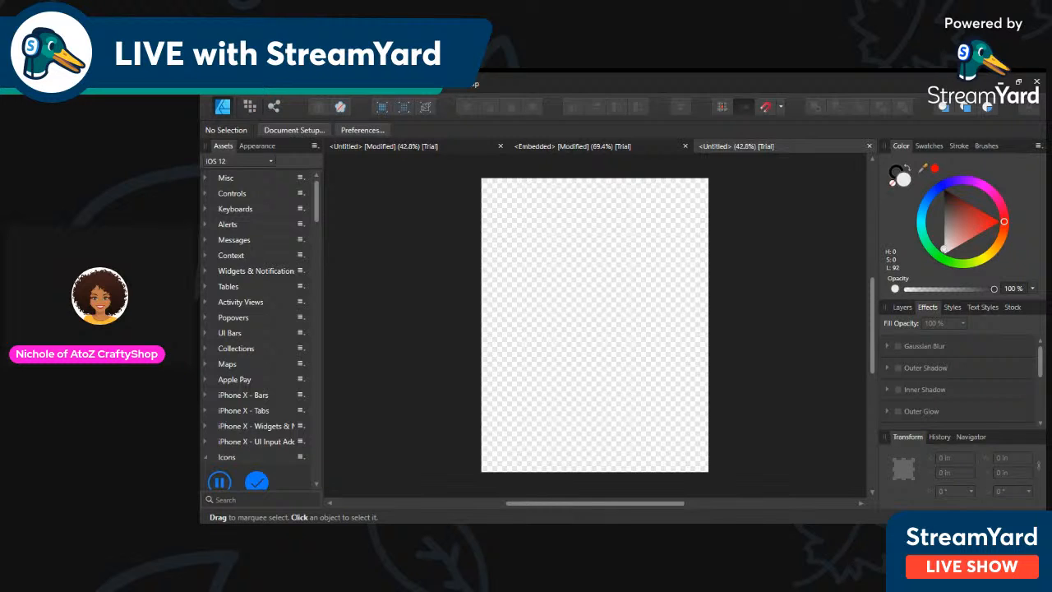
# Place 412_JuneteenthBundle_SVG-20 and 2021-05-20-9-EN from the Lexar (D:) drive into the blank document
pyautogui.hotkey('ctrl', 'o')
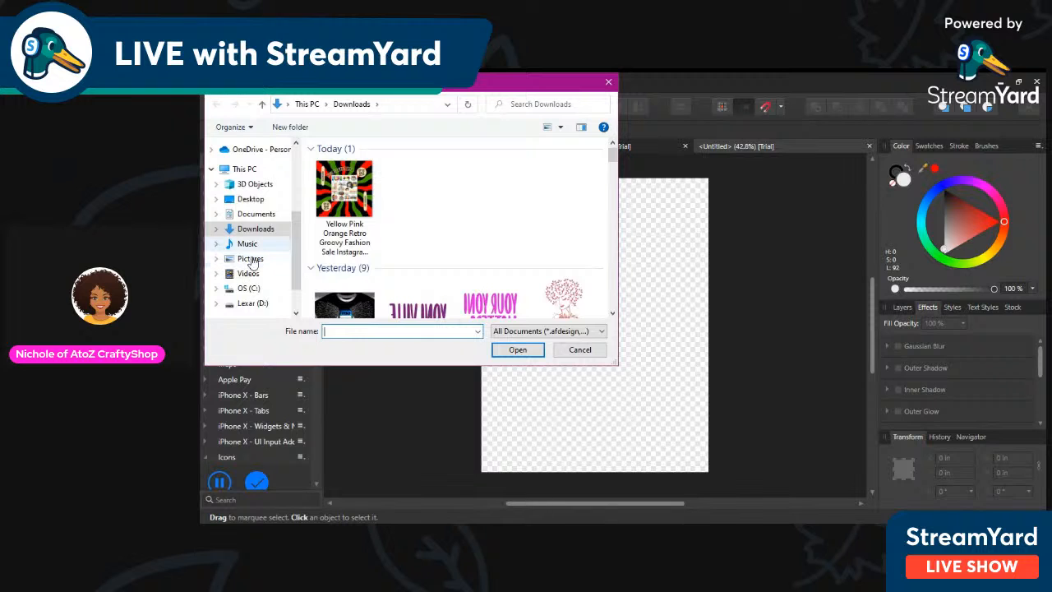
pyautogui.click(337, 247)
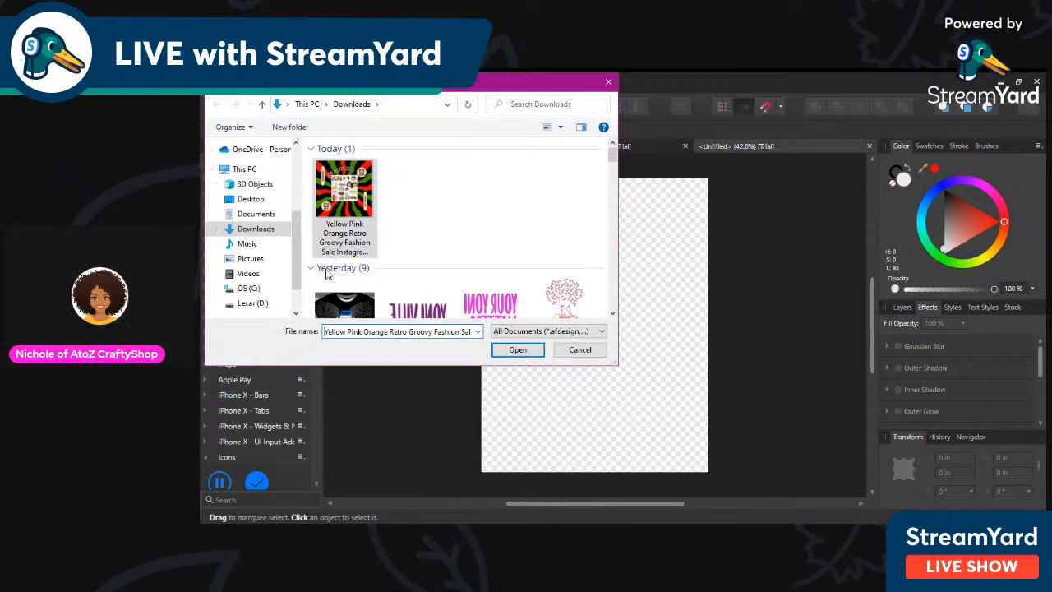
pyautogui.scroll(-1, 292, 271)
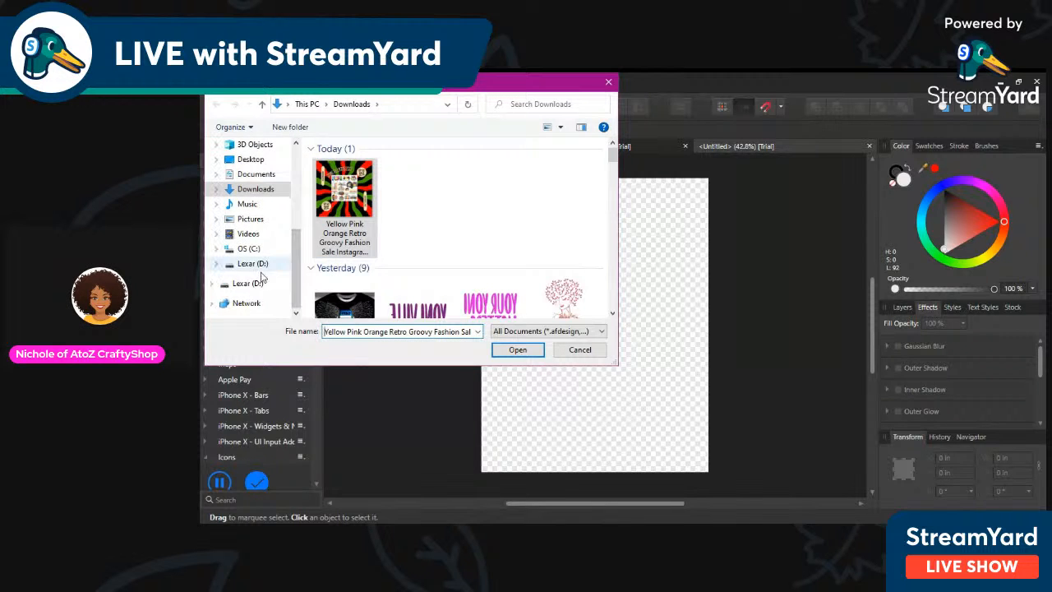
pyautogui.click(258, 265)
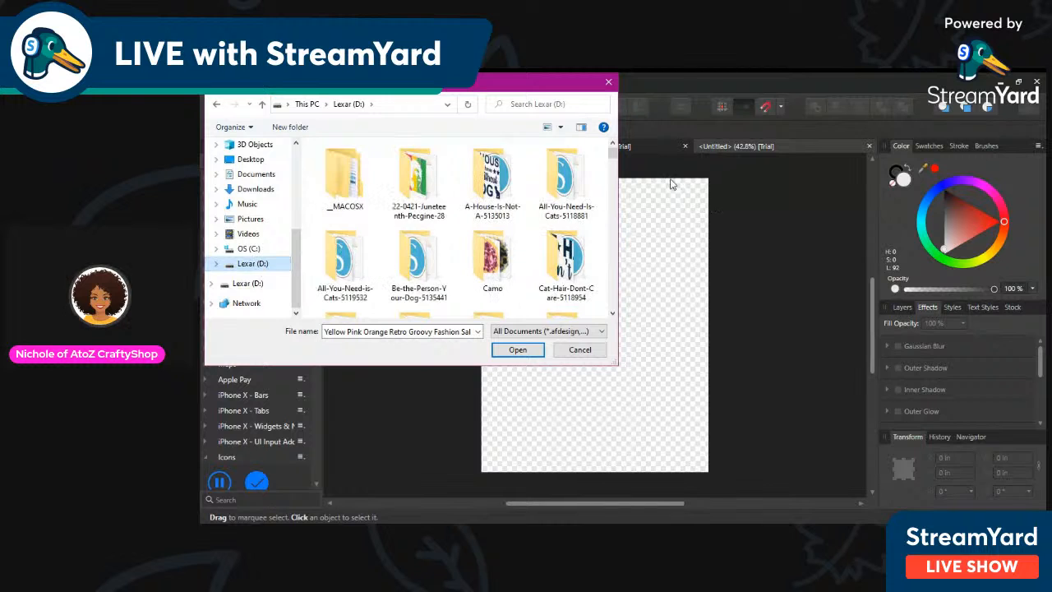
pyautogui.moveTo(612, 158); pyautogui.dragTo(622, 259)
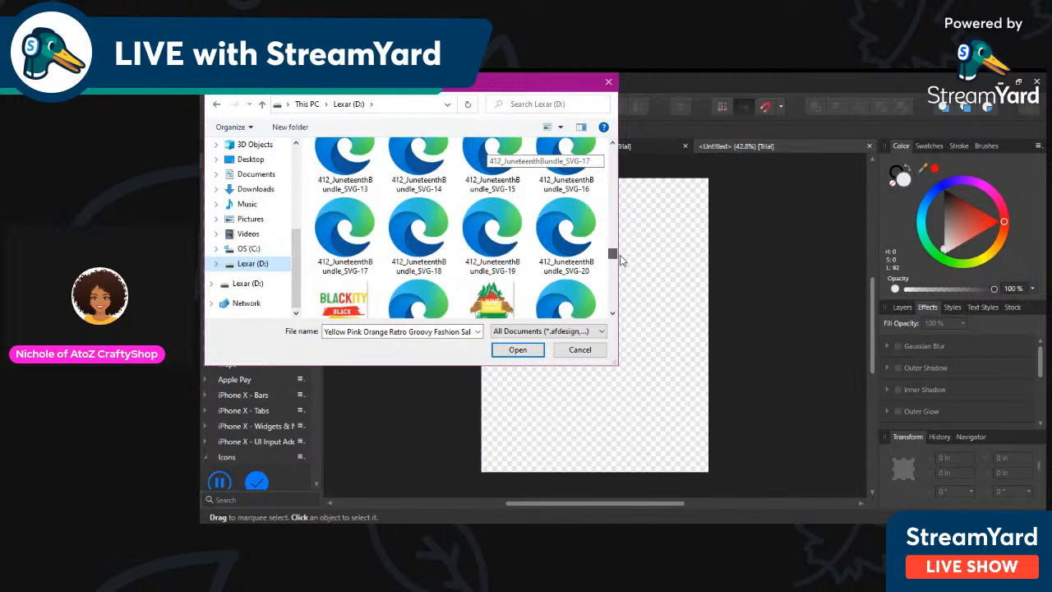
pyautogui.click(567, 239)
pyautogui.moveTo(606, 268); pyautogui.dragTo(638, 295)
pyautogui.moveTo(565, 305); pyautogui.dragTo(650, 400)
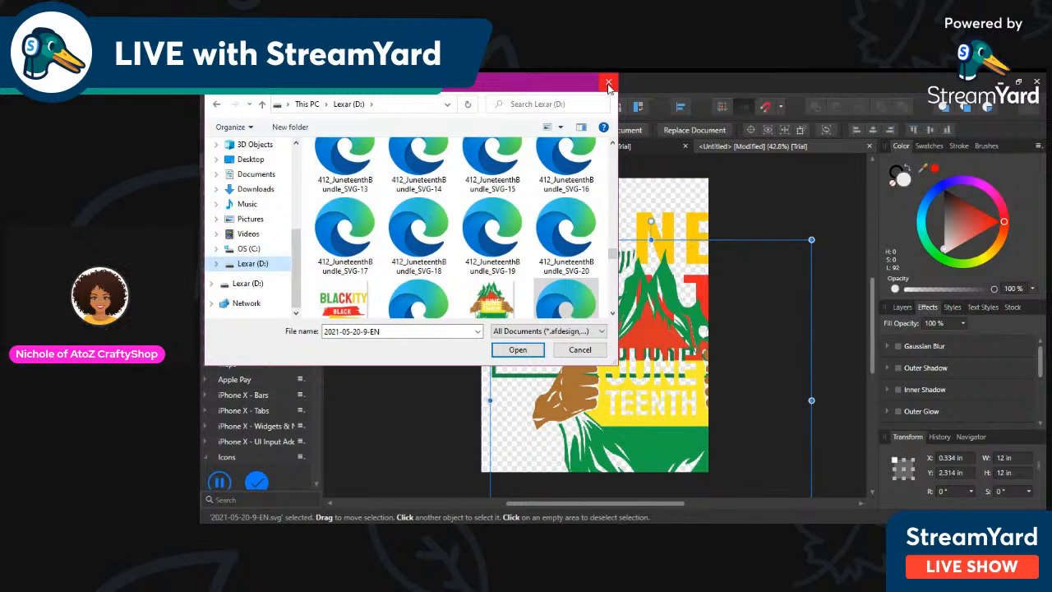
pyautogui.click(608, 84)
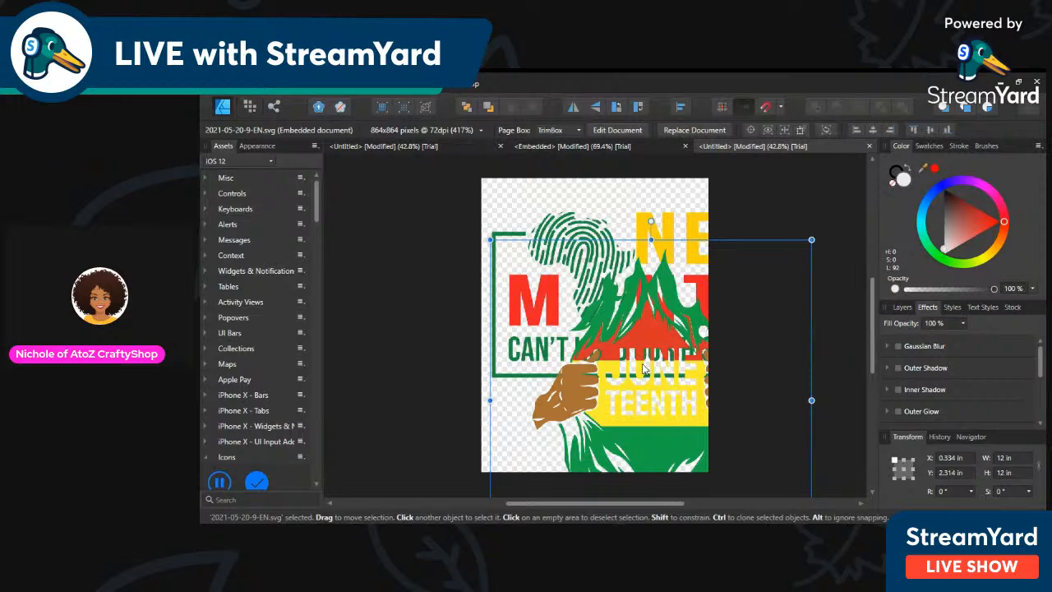
# Move the 2021-05-20-9-EN graphic off to the page's left side and hide its layer
pyautogui.moveTo(643, 369); pyautogui.dragTo(452, 403)
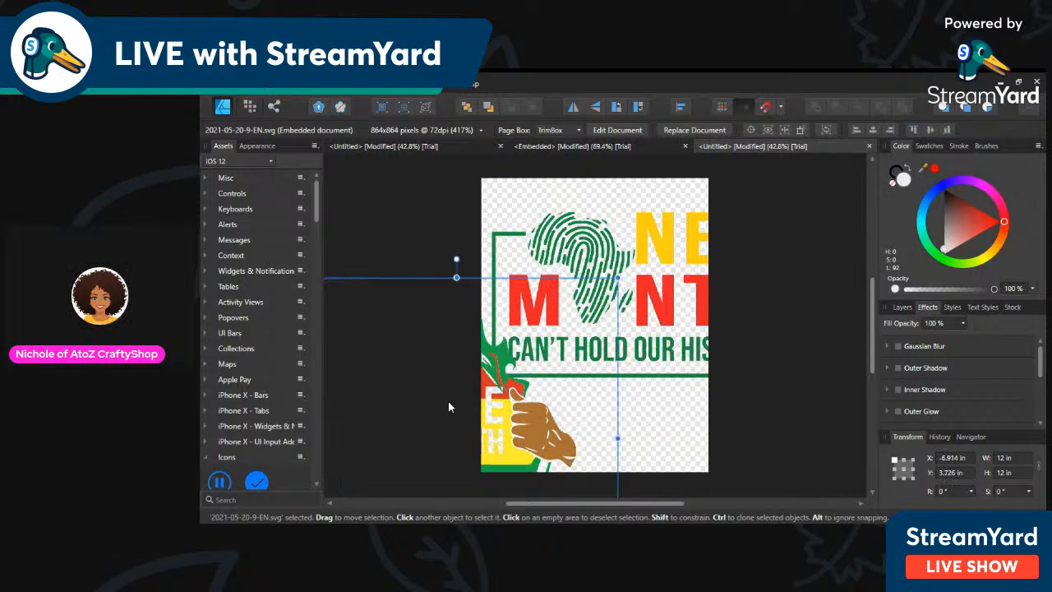
pyautogui.click(895, 308)
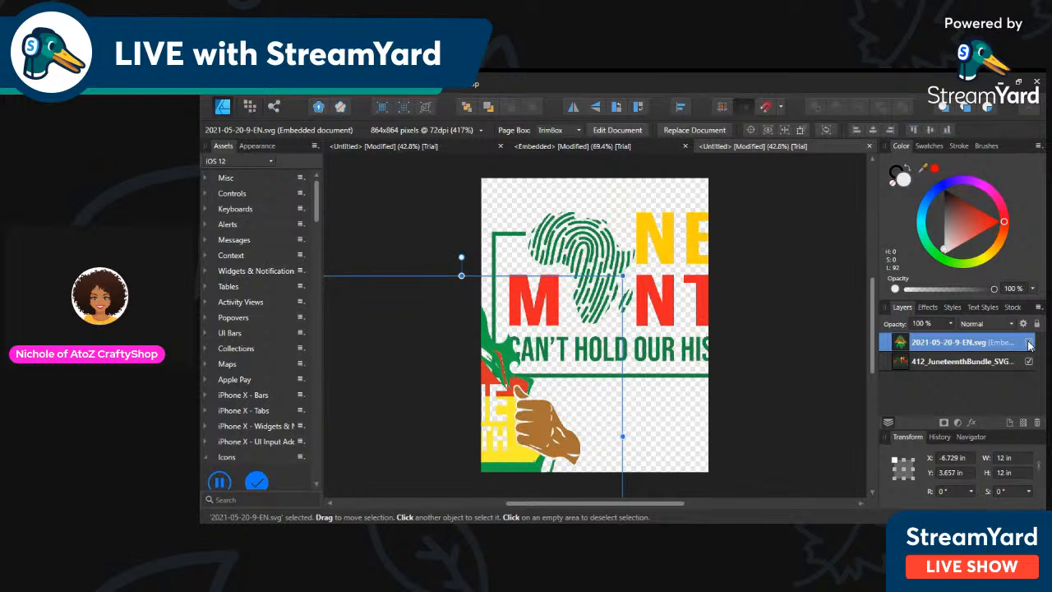
pyautogui.click(1028, 343)
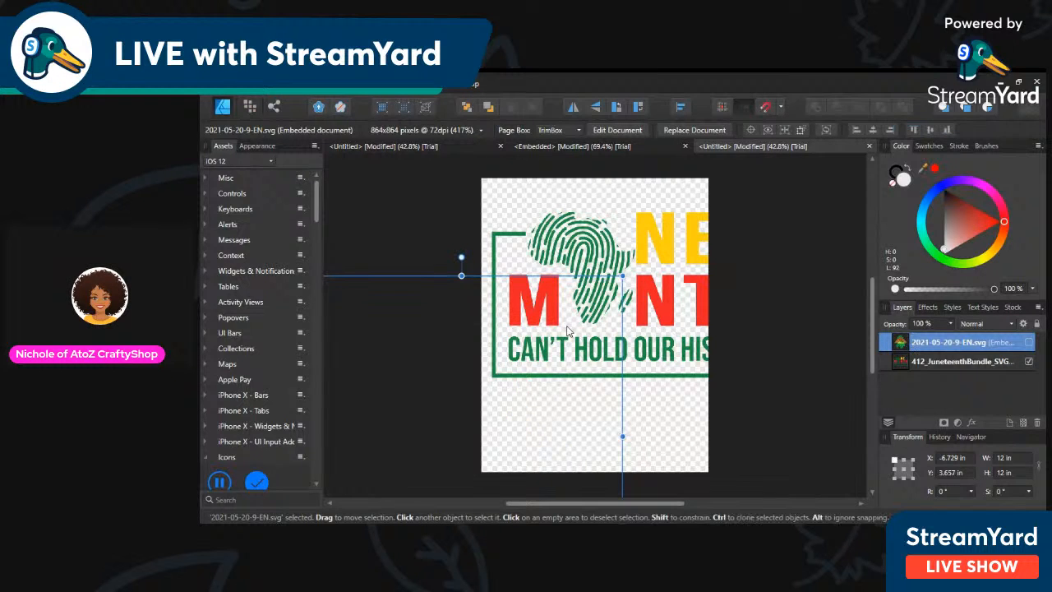
# Shrink the One Month Can't Hold Our History graphic to about 6.96 by 5.51 in and centre it across the page's upper half
pyautogui.click(639, 328)
pyautogui.moveTo(640, 327); pyautogui.dragTo(603, 340)
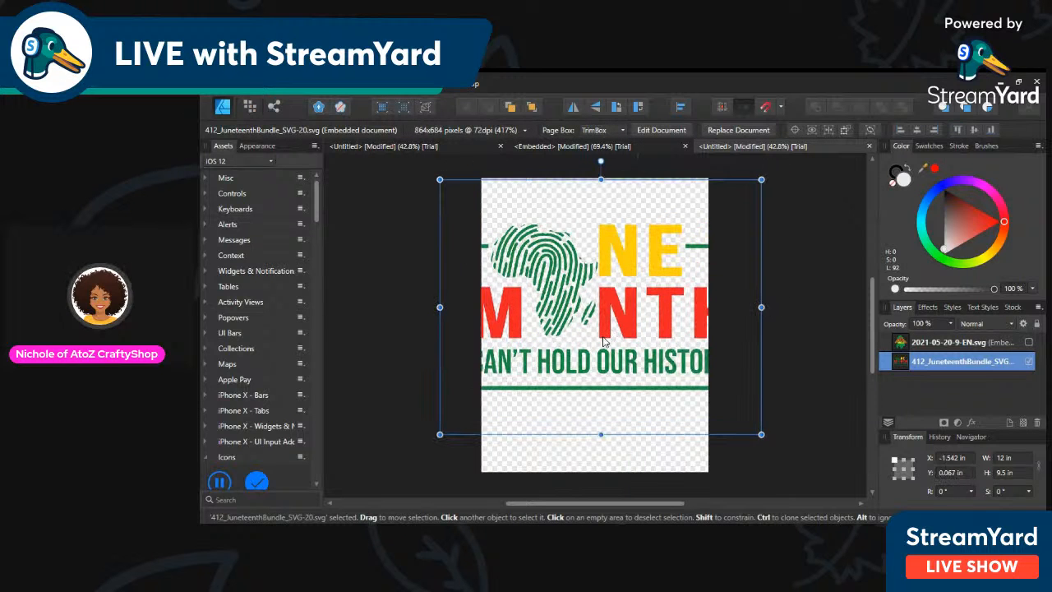
pyautogui.moveTo(761, 434); pyautogui.dragTo(658, 350)
pyautogui.moveTo(580, 292); pyautogui.dragTo(617, 311)
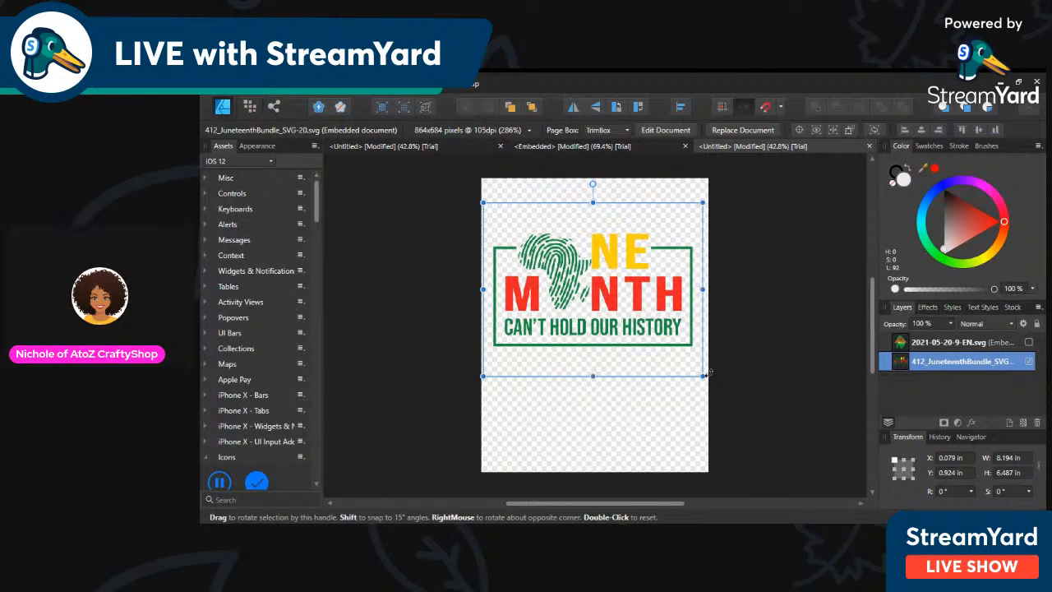
pyautogui.moveTo(704, 376); pyautogui.dragTo(669, 353)
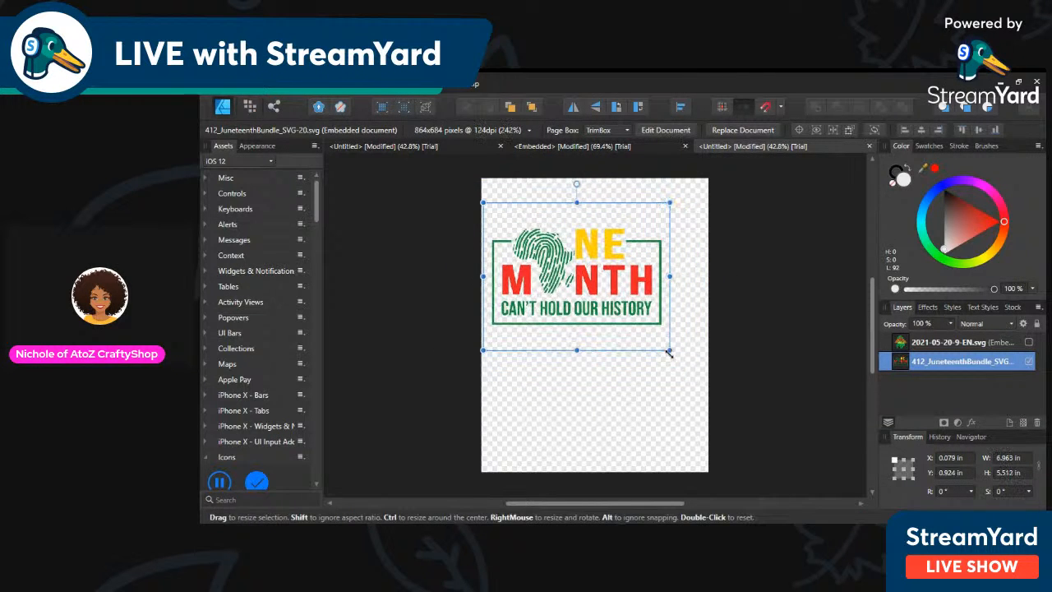
pyautogui.moveTo(606, 266); pyautogui.dragTo(623, 294)
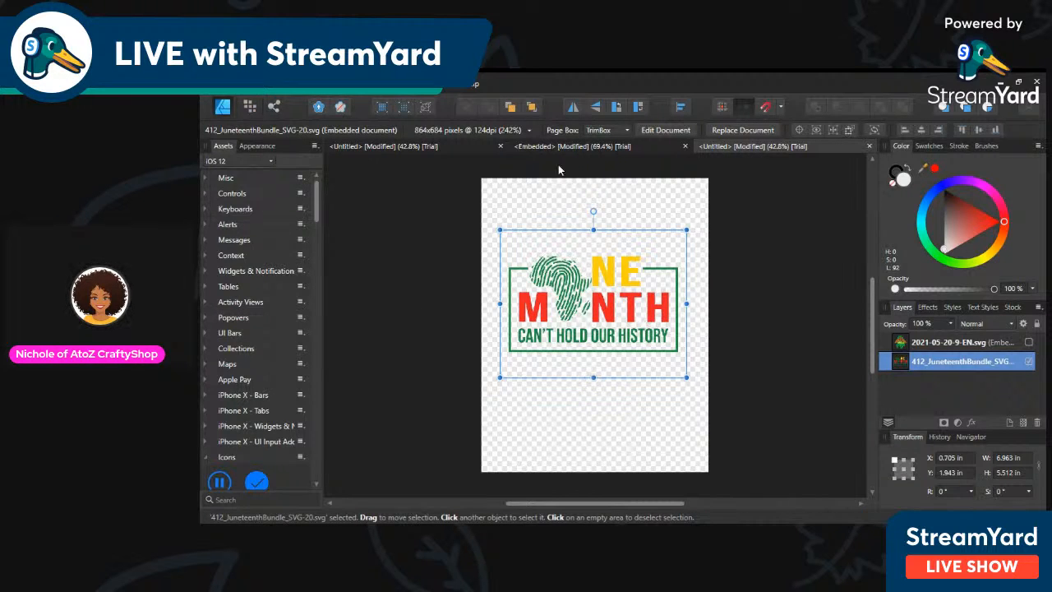
# Try to break the One Month graphic into separate elements by selecting all, grouping and ungrouping it
pyautogui.click(360, 84)
pyautogui.click(329, 84)
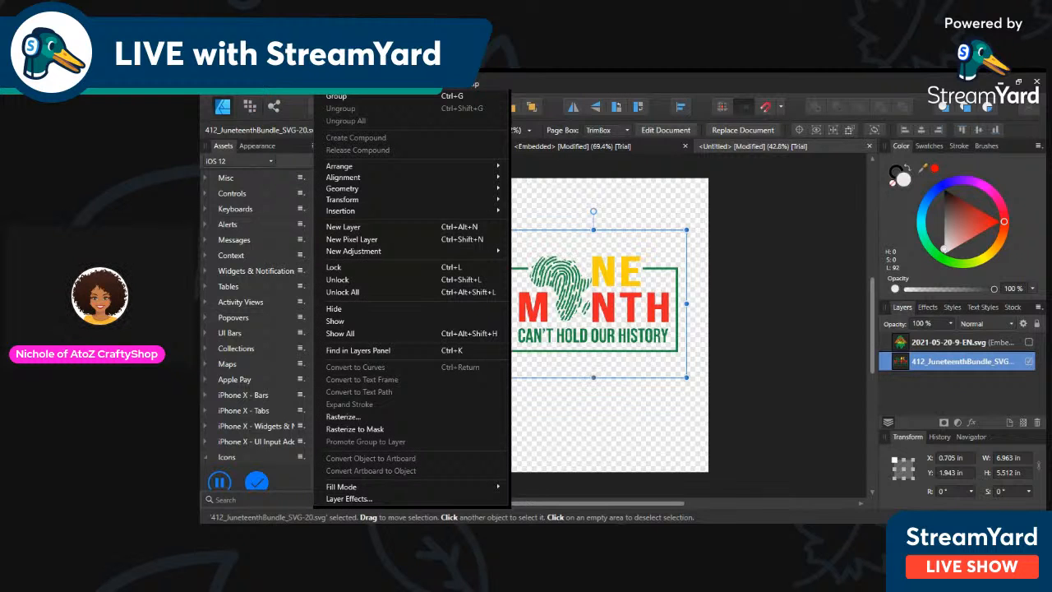
pyautogui.moveTo(361, 84)
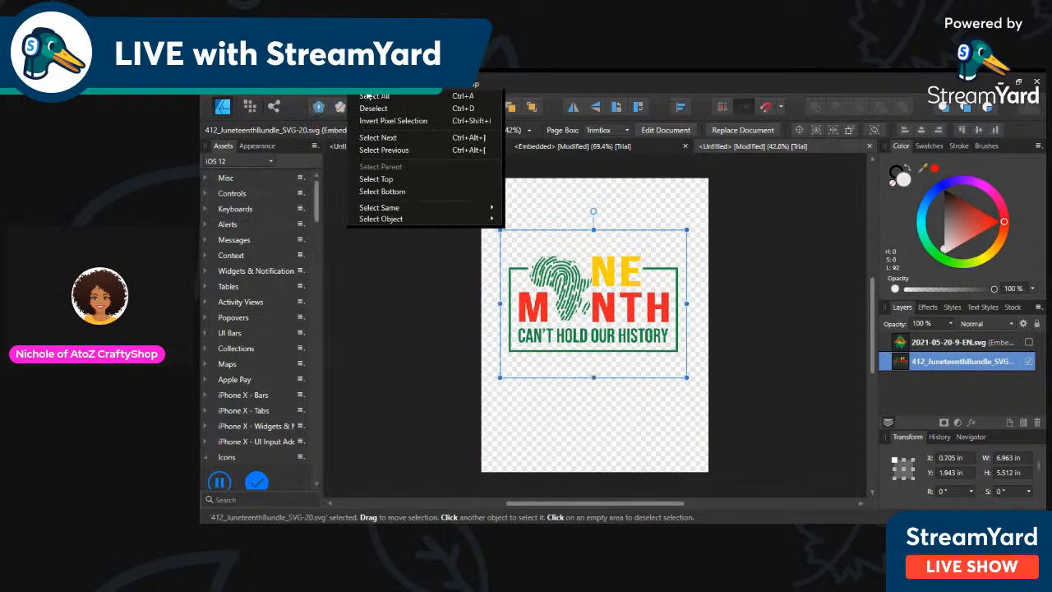
pyautogui.click(369, 97)
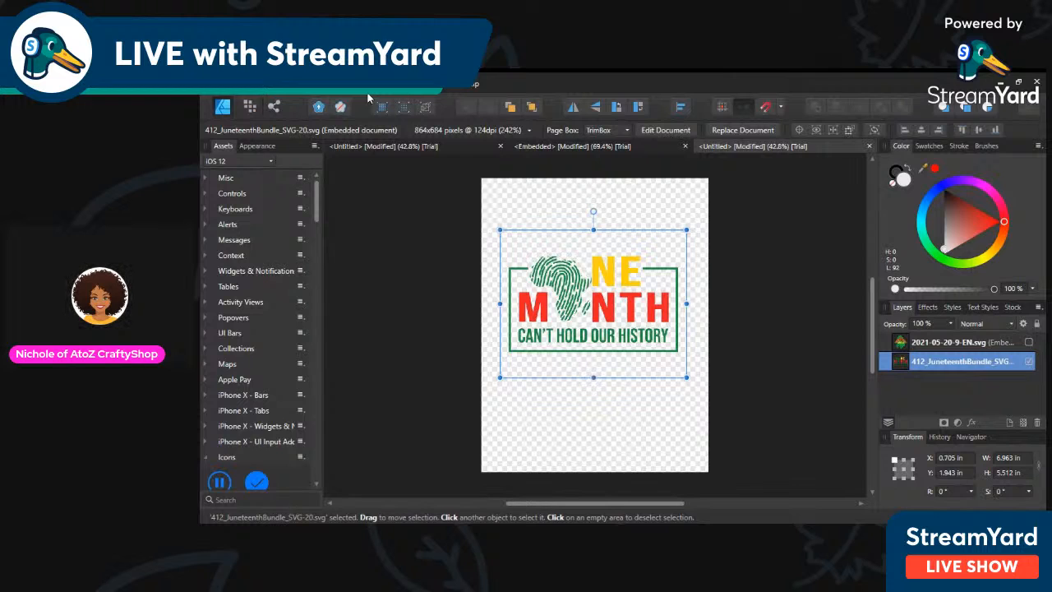
pyautogui.click(332, 85)
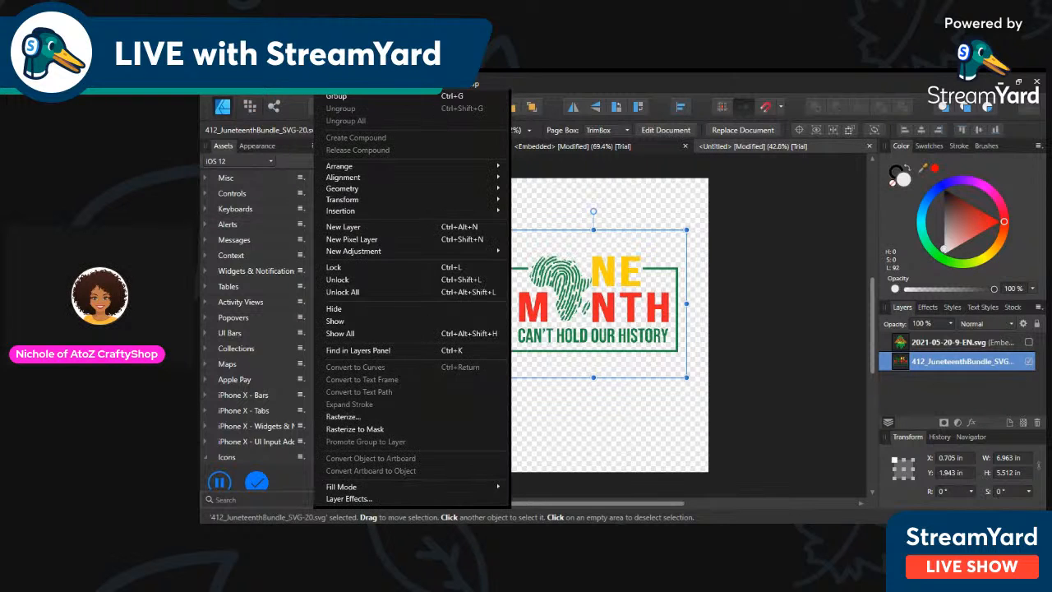
pyautogui.click(331, 97)
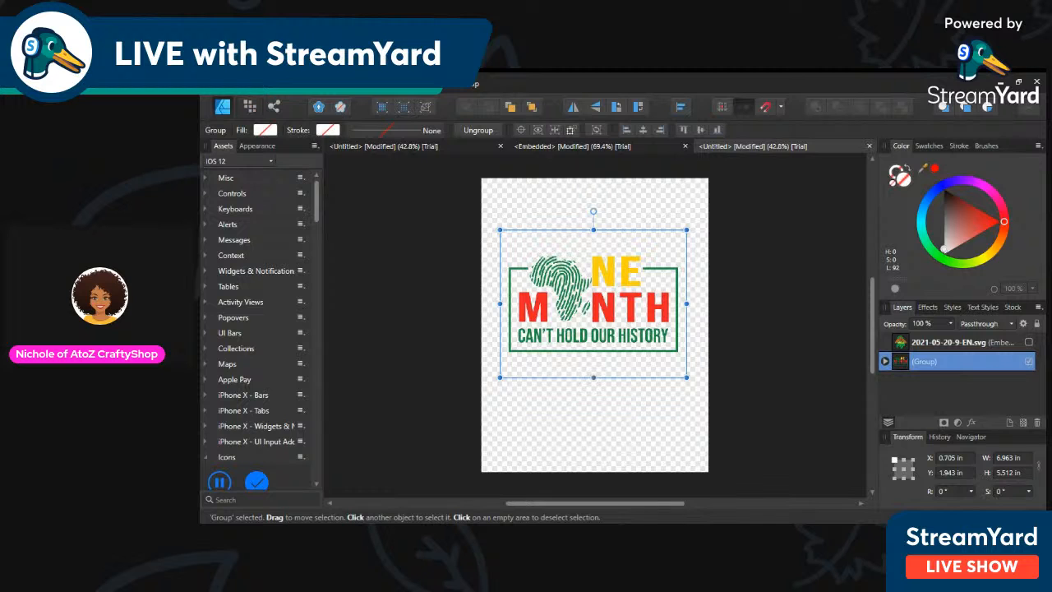
pyautogui.click(327, 83)
pyautogui.click(339, 108)
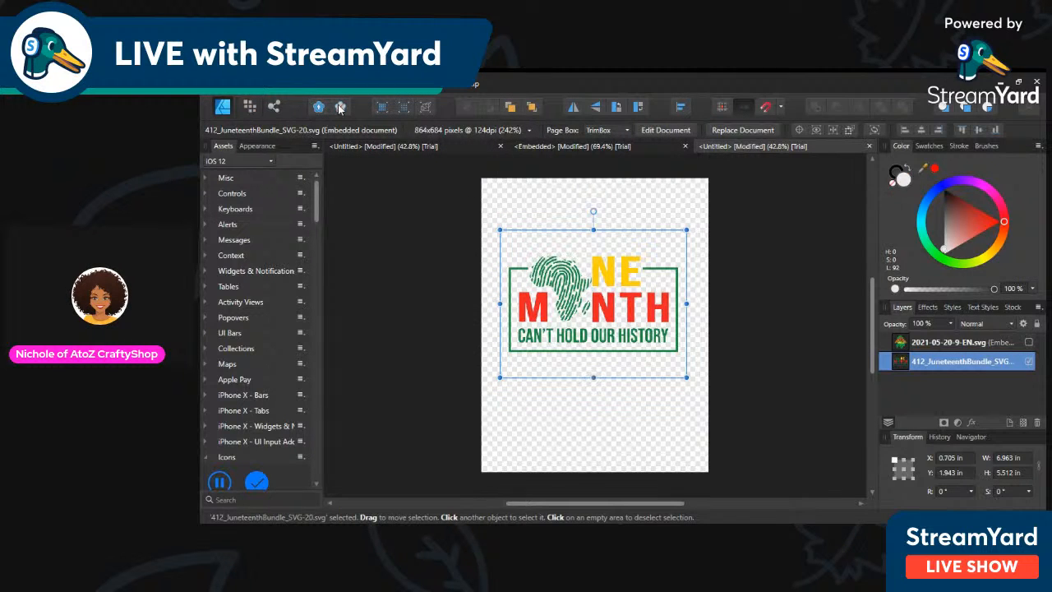
# Open the embedded One Month graphic for editing and recolour the yellow letters N and E near-black at hue 49
pyautogui.doubleClick(617, 273)
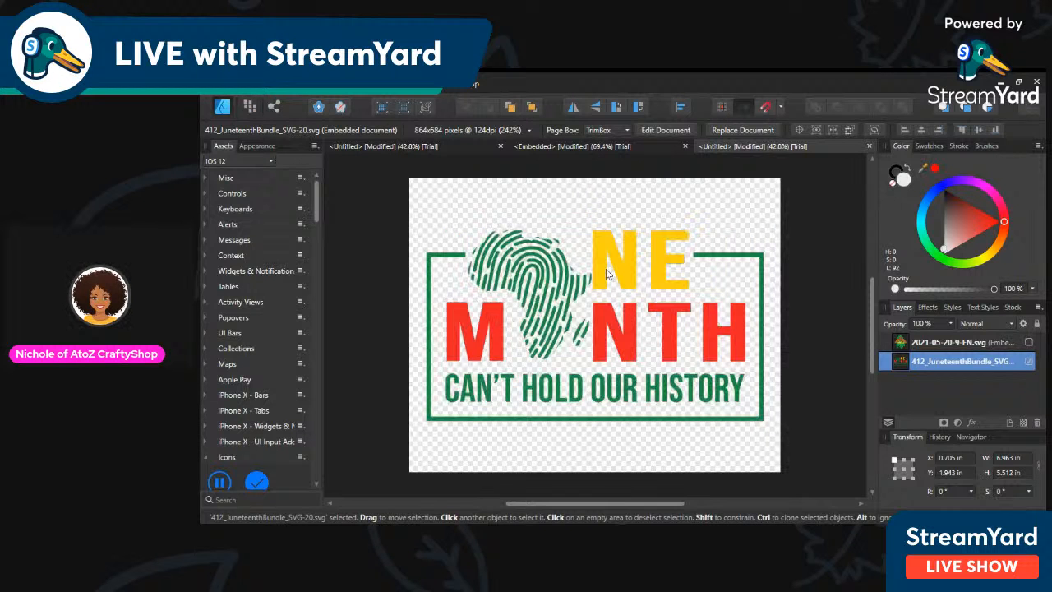
pyautogui.doubleClick(606, 267)
pyautogui.click(606, 272)
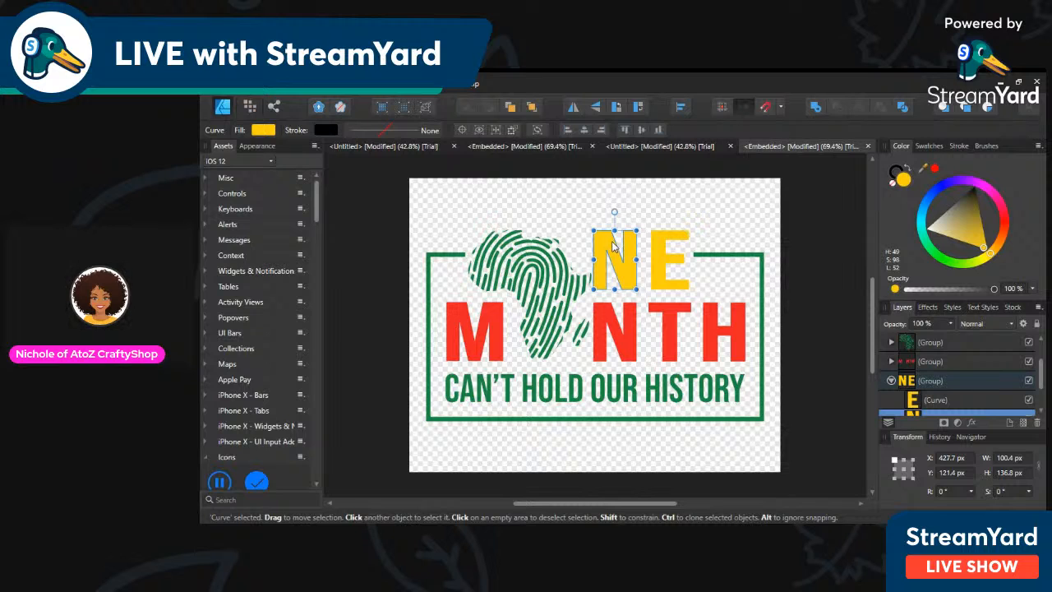
pyautogui.click(973, 196)
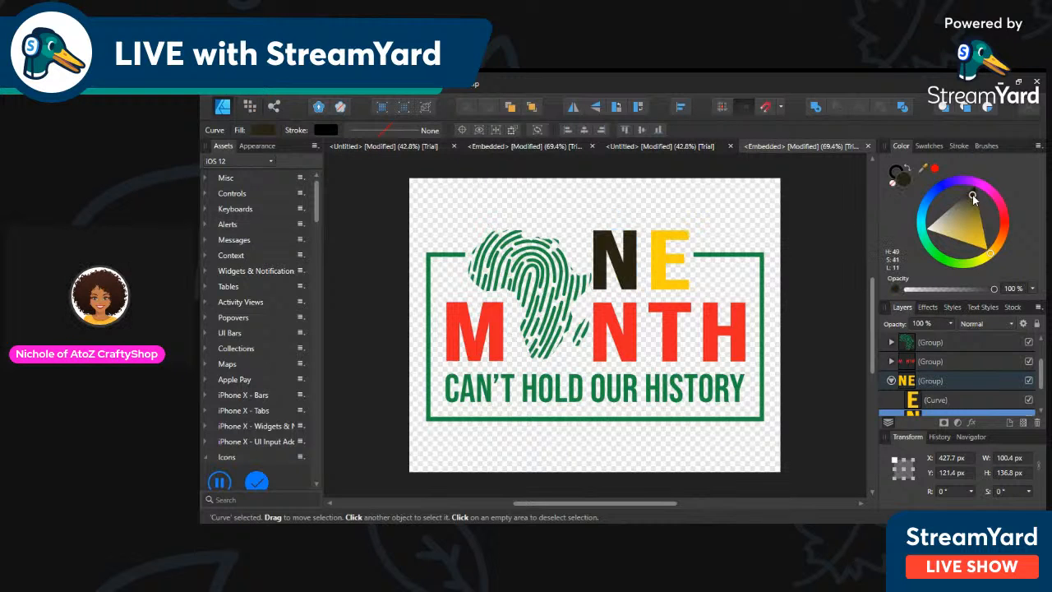
pyautogui.click(664, 265)
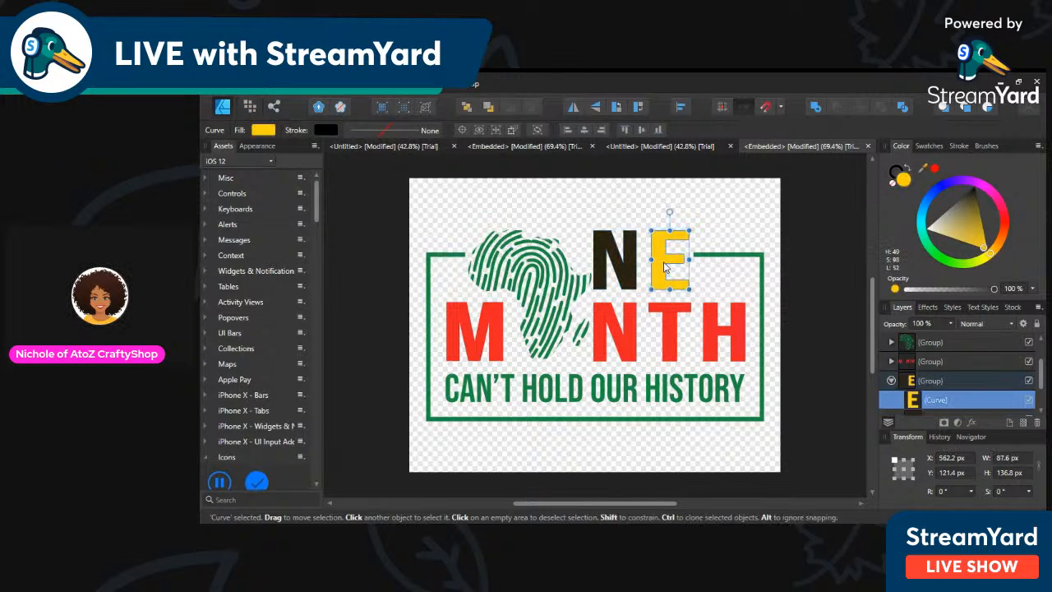
pyautogui.click(973, 199)
# Recolour the fingerprint Africa shape near-black with hue 49, saturation 32 and lightness 13
pyautogui.click(551, 297)
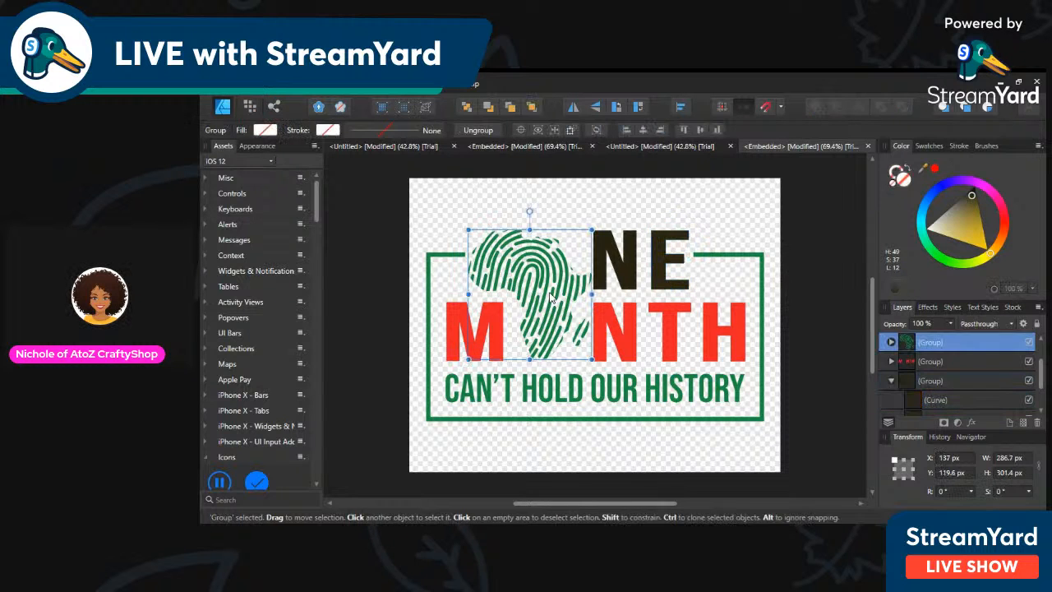
pyautogui.click(973, 199)
pyautogui.click(973, 199)
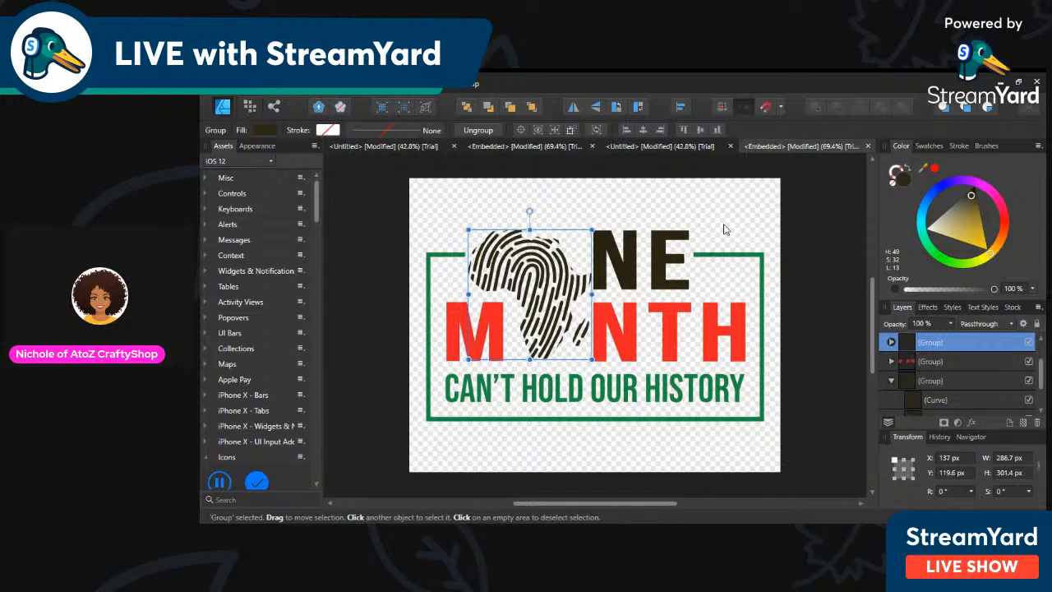
# Try the Metal Wh... and Metal Sh... style presets on the fingerprint Africa shape
pyautogui.click(823, 234)
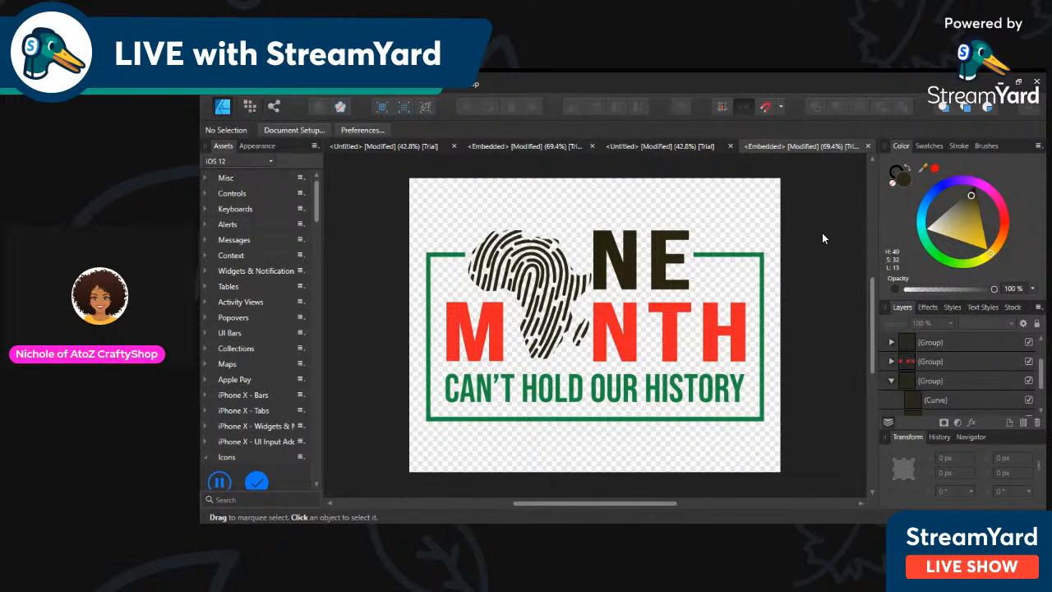
pyautogui.click(562, 293)
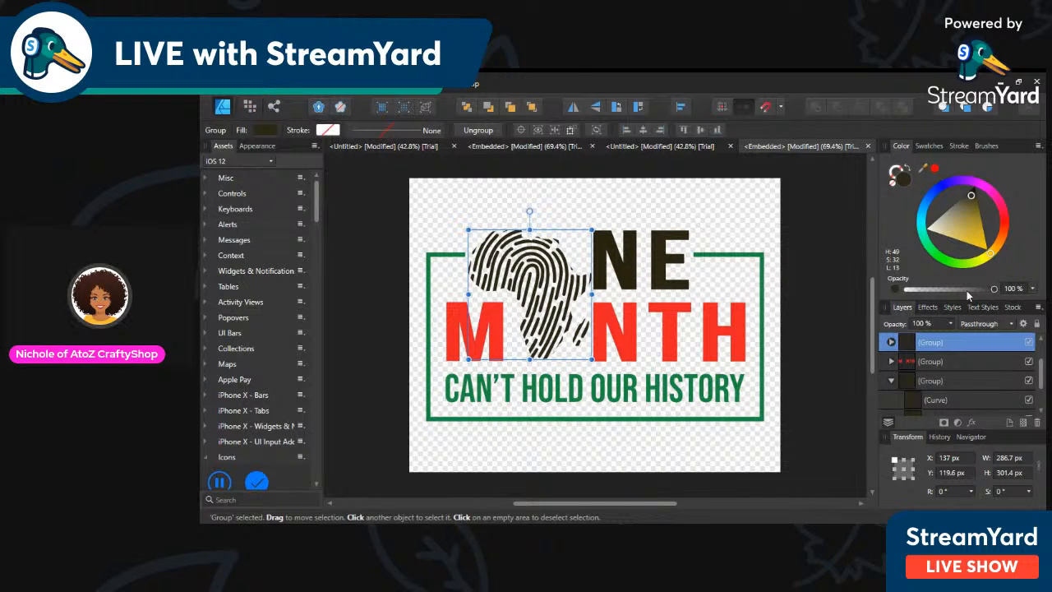
pyautogui.click(953, 307)
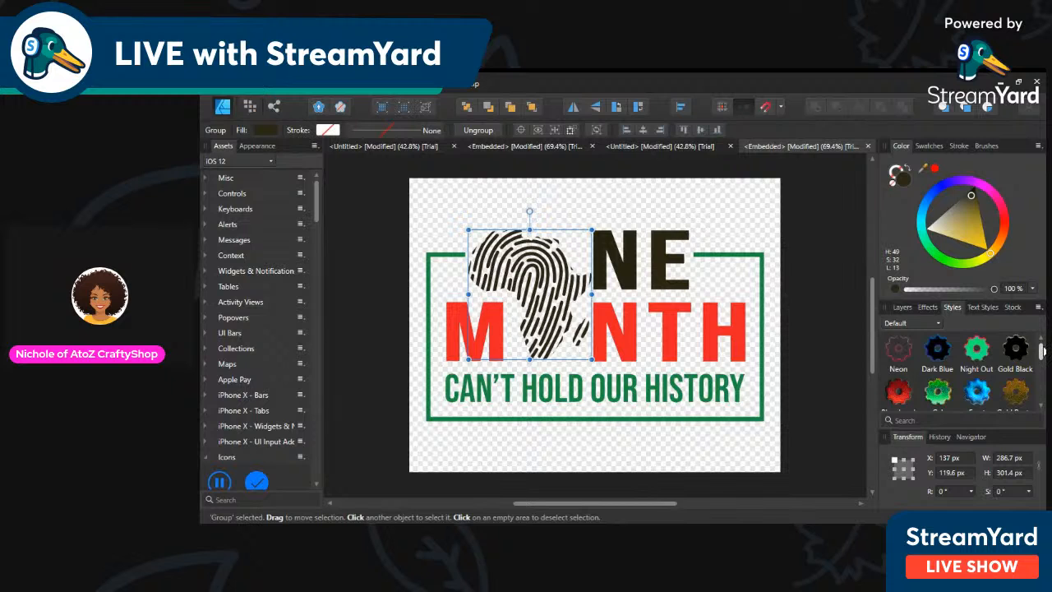
pyautogui.moveTo(1042, 351); pyautogui.dragTo(1042, 368)
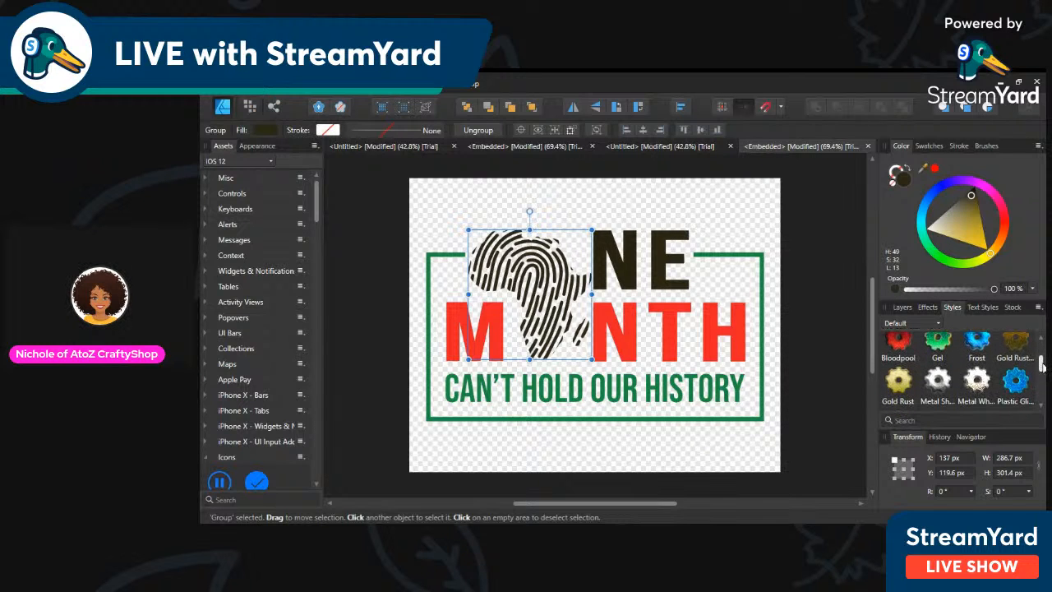
pyautogui.click(978, 379)
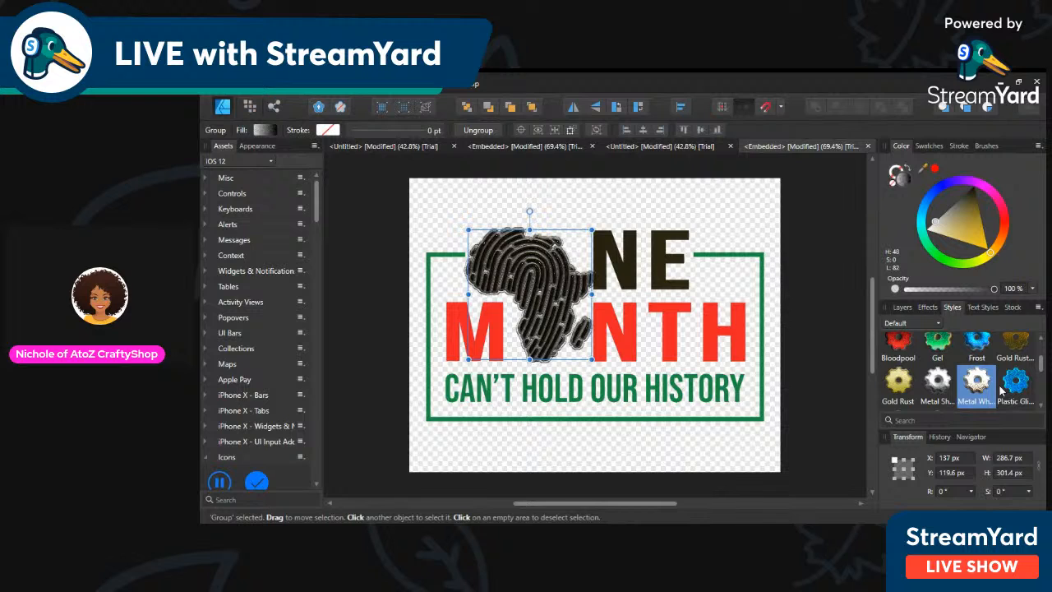
pyautogui.click(940, 383)
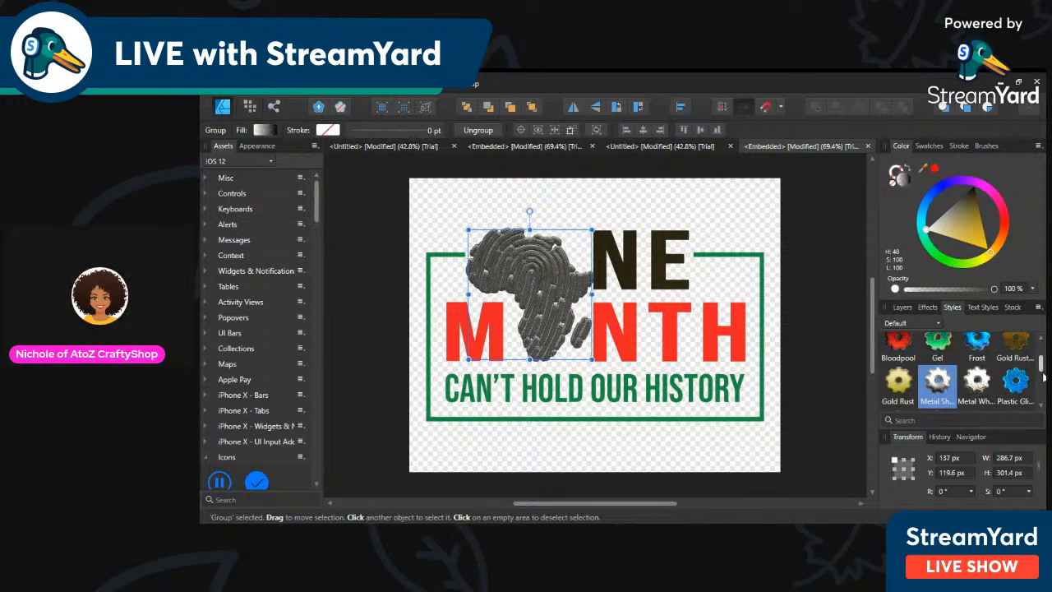
# Try the Aluminium style preset on the fingerprint Africa shape
pyautogui.scroll(-2, 976, 394)
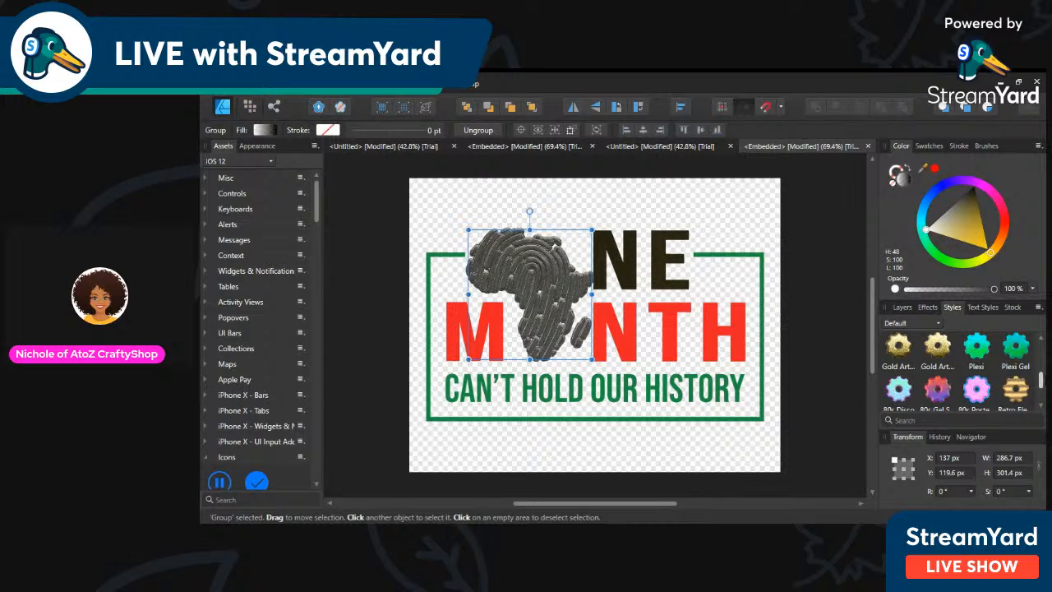
pyautogui.click(1042, 407)
pyautogui.click(1041, 407)
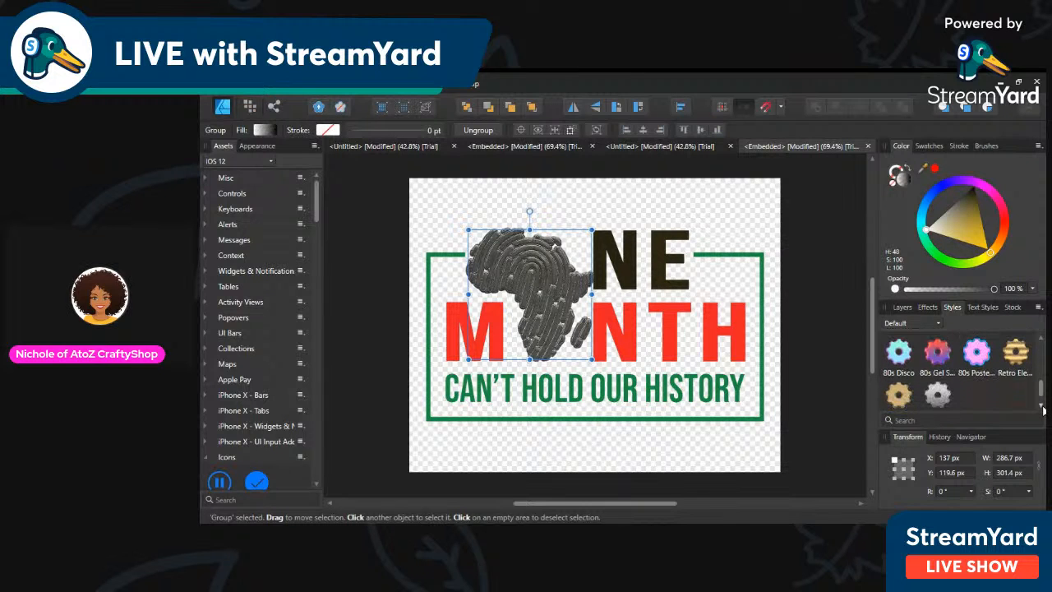
pyautogui.click(937, 400)
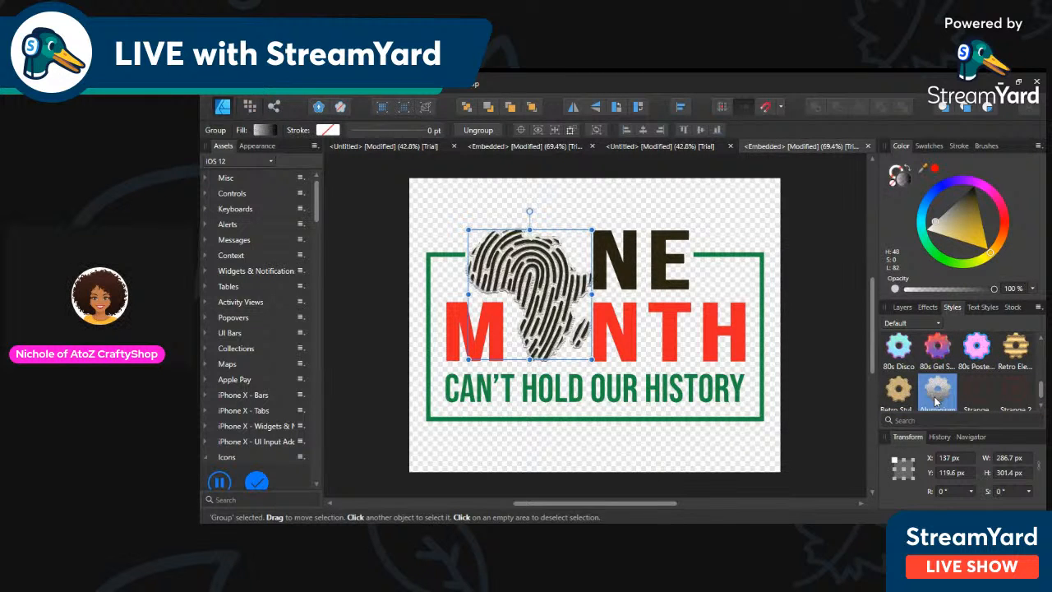
pyautogui.click(1041, 407)
# Apply the Metal Wh... style preset from the Default styles to the fingerprint Africa shape
pyautogui.click(1041, 340)
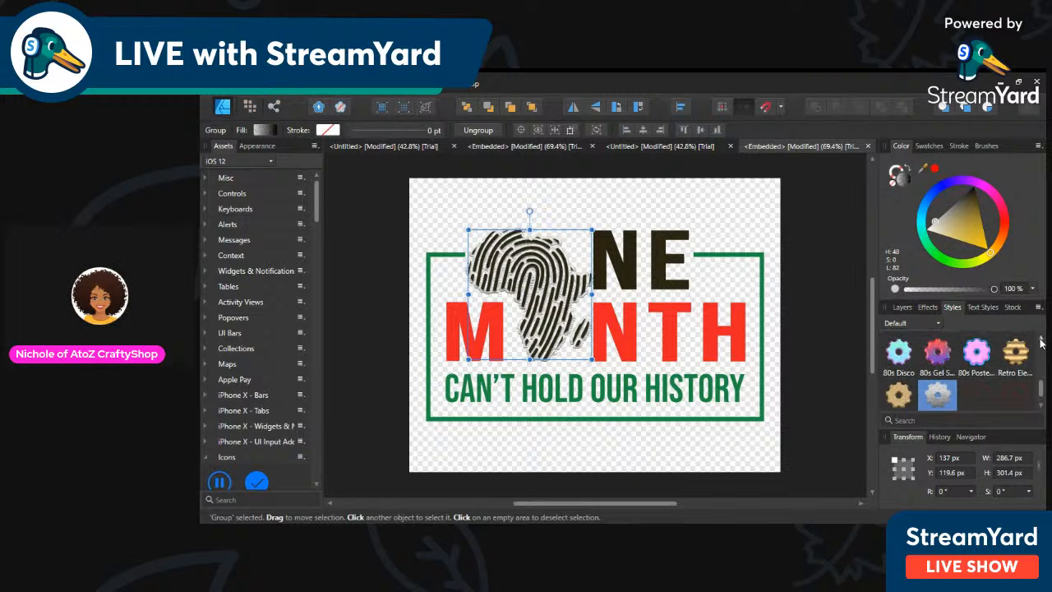
pyautogui.click(1041, 341)
pyautogui.click(1041, 341)
pyautogui.click(1042, 340)
pyautogui.click(1041, 340)
pyautogui.click(1041, 341)
pyautogui.click(1041, 341)
pyautogui.click(1041, 341)
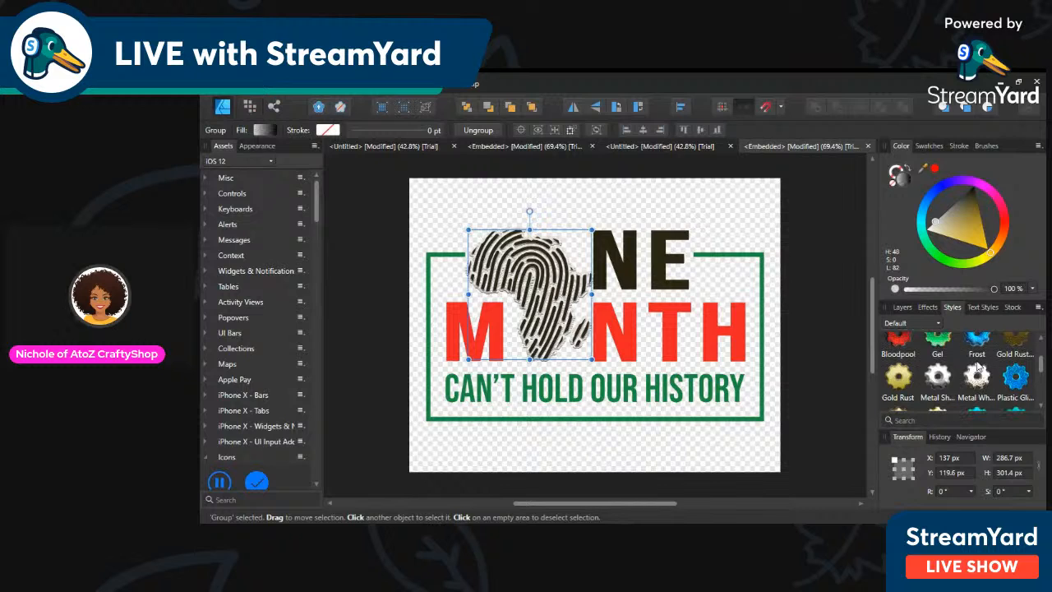
pyautogui.click(977, 377)
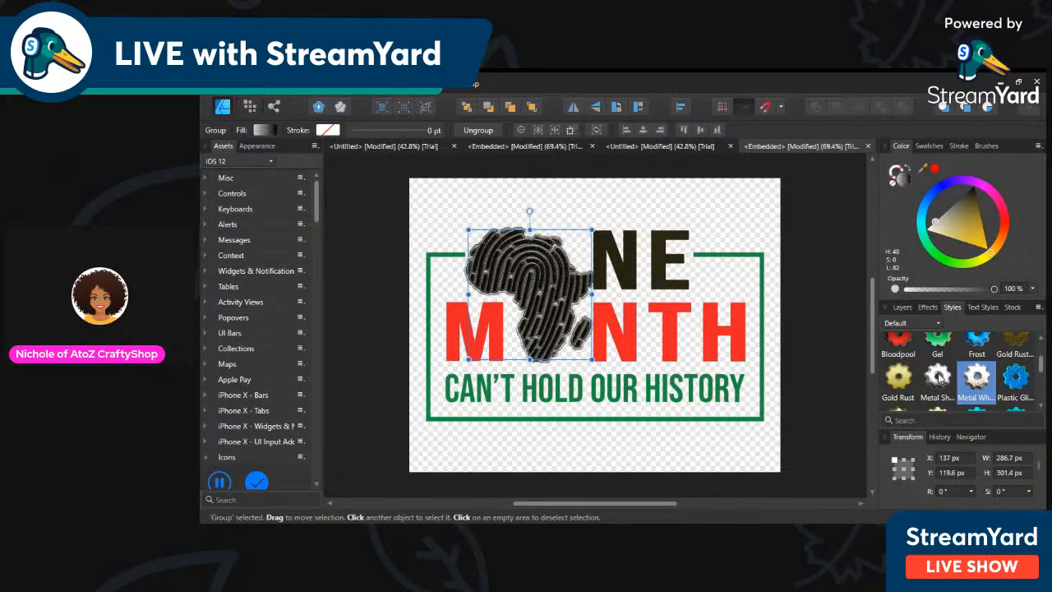
# Give the letters N and E the Metal Wh... style after comparing it with Metal Sh..
pyautogui.click(625, 270)
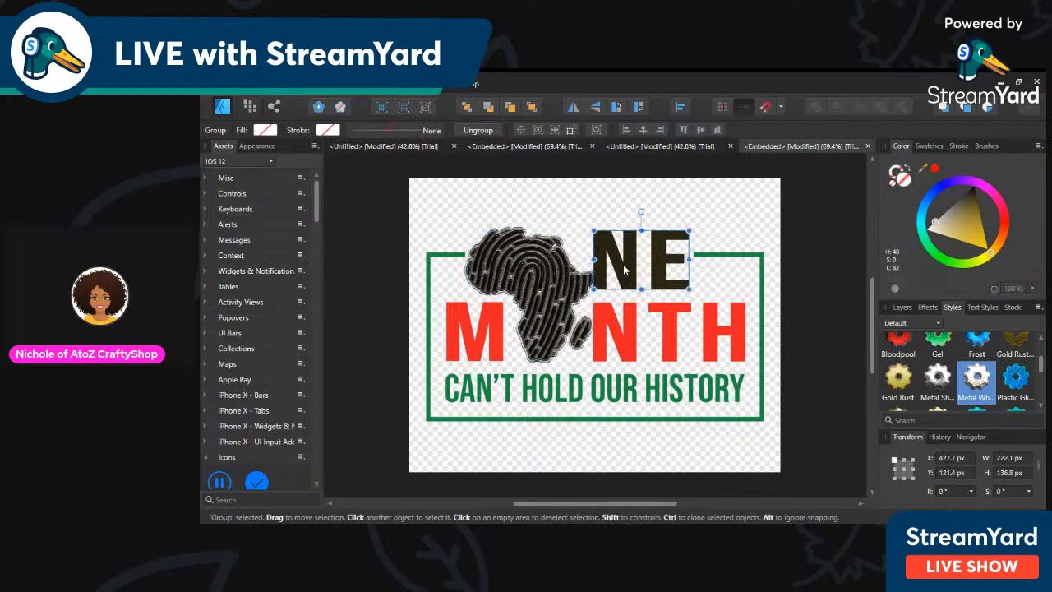
pyautogui.click(985, 378)
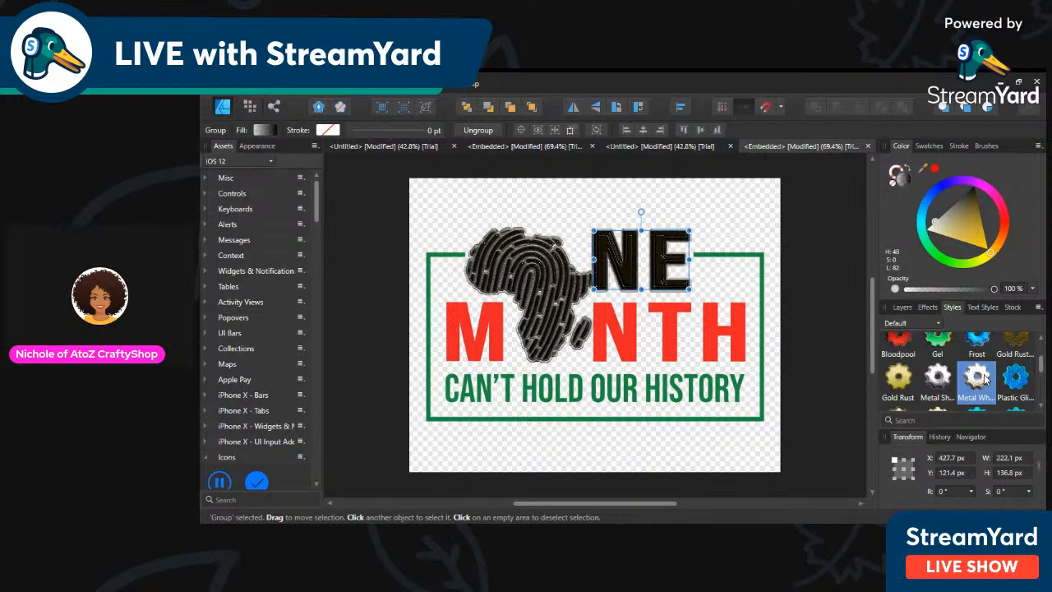
pyautogui.click(939, 383)
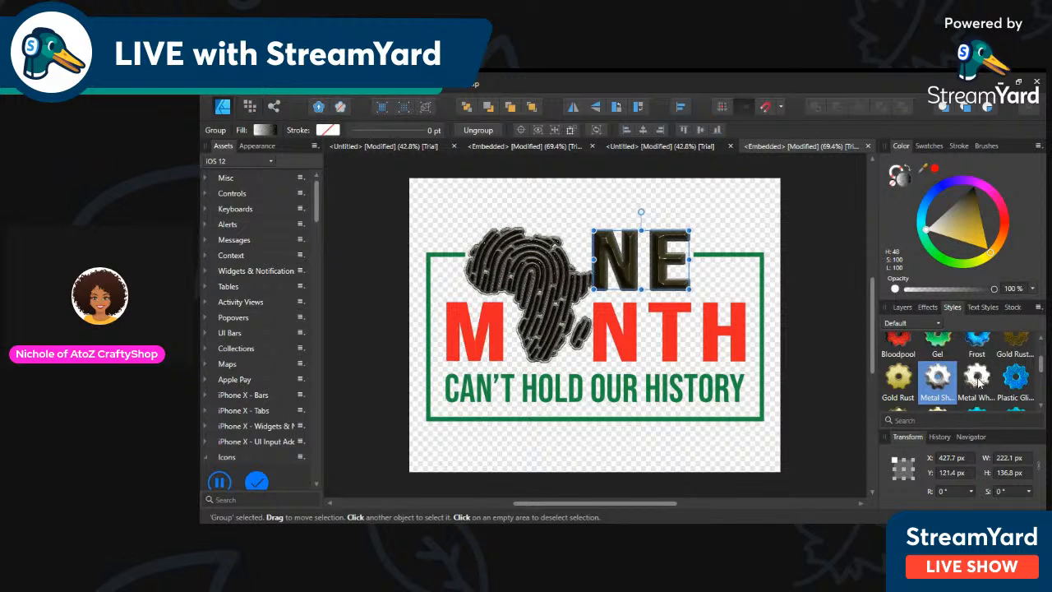
pyautogui.click(978, 380)
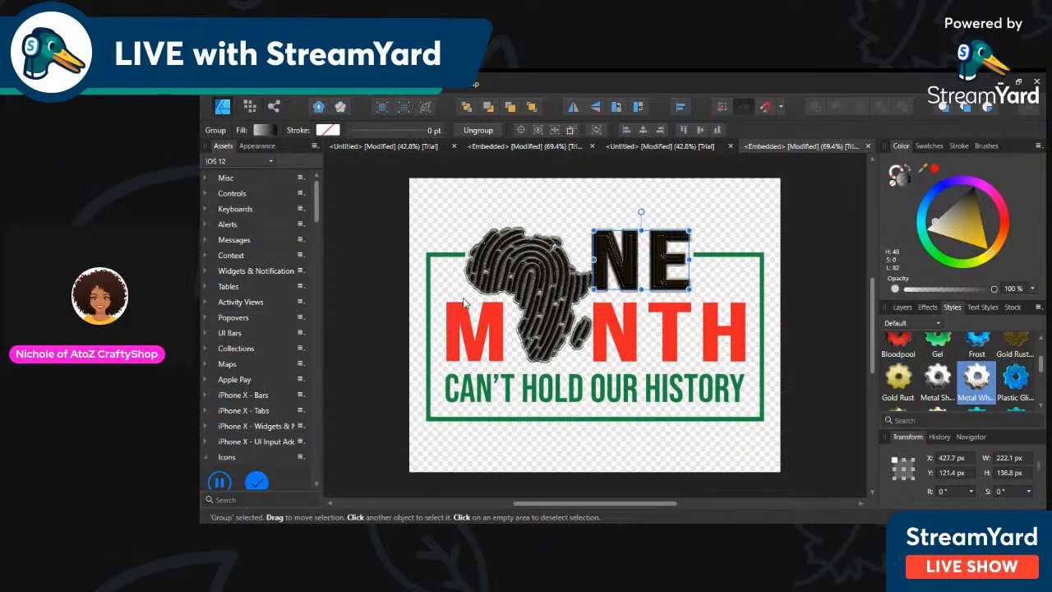
# Apply the Bloodpool style to the red MONTH letters and the Gel style to the CAN'T HOLD OUR HISTORY line
pyautogui.click(469, 327)
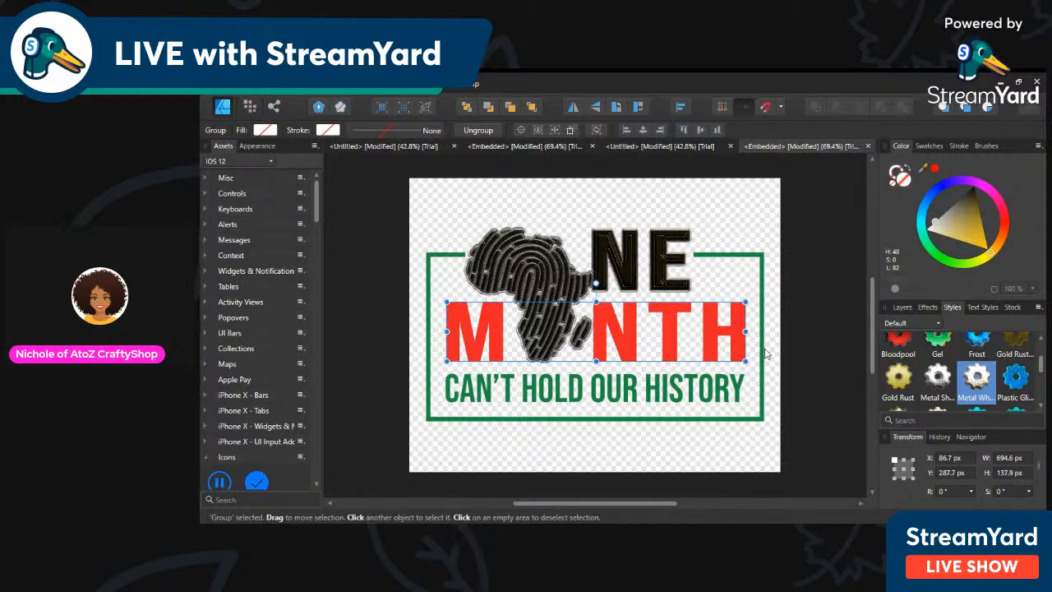
pyautogui.click(902, 349)
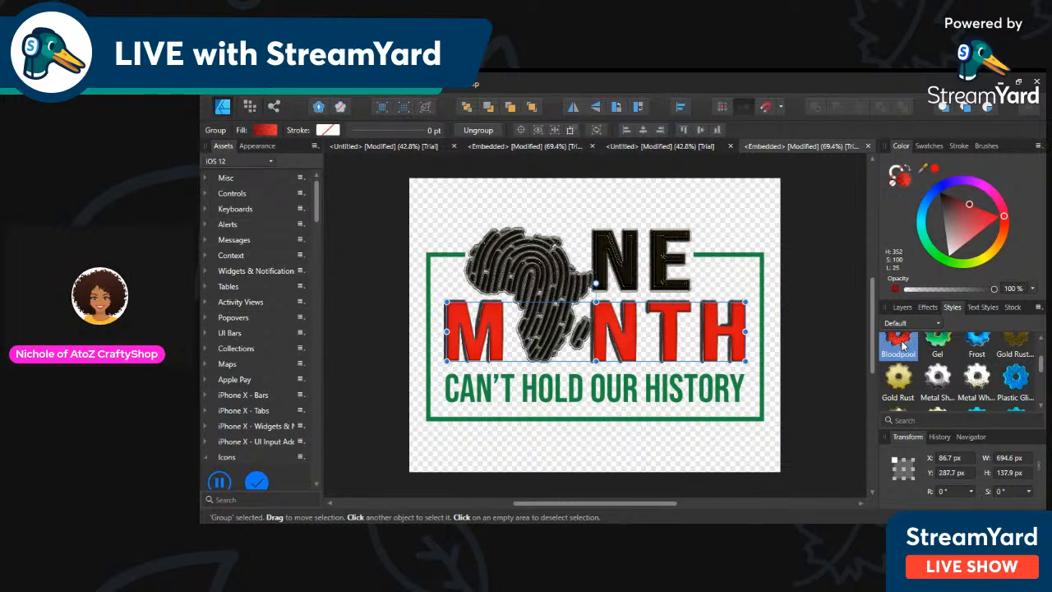
pyautogui.click(668, 396)
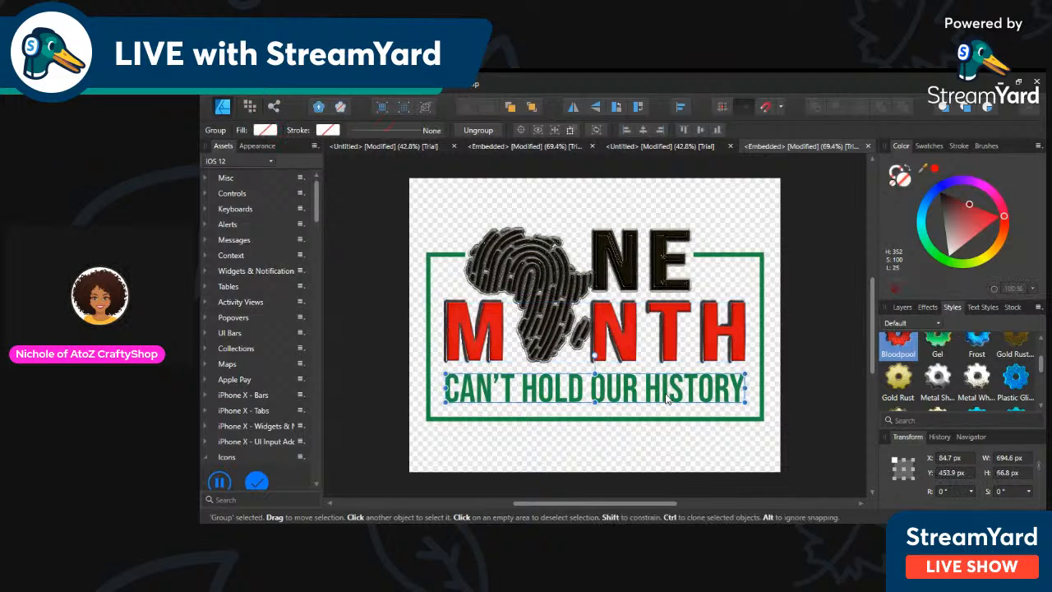
pyautogui.click(941, 345)
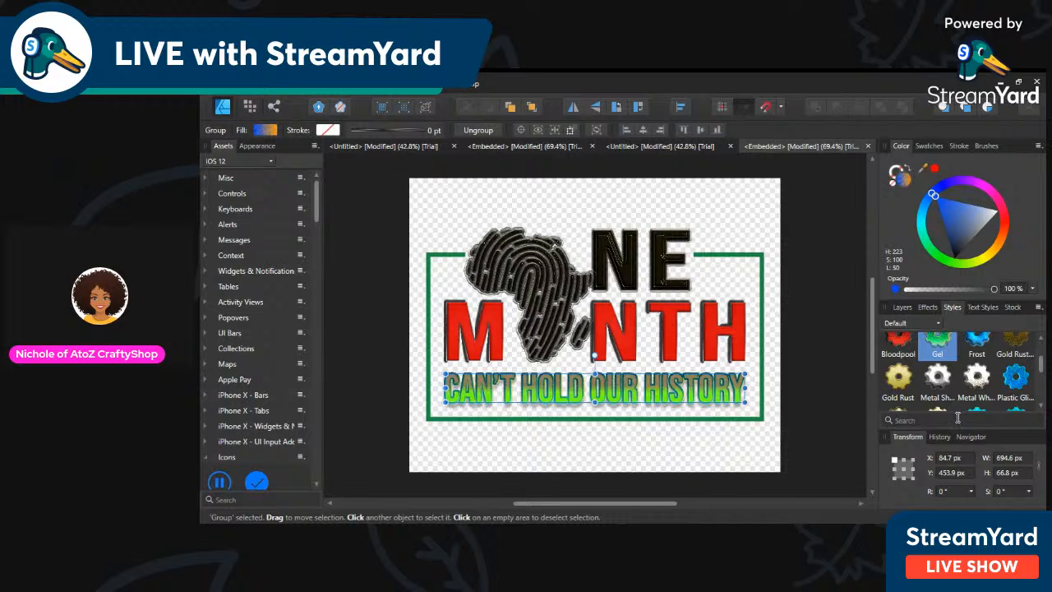
# Recolour the fill of the CAN'T HOLD OUR HISTORY line dark green with hue 152, saturation 80 and lightness 20
pyautogui.click(989, 307)
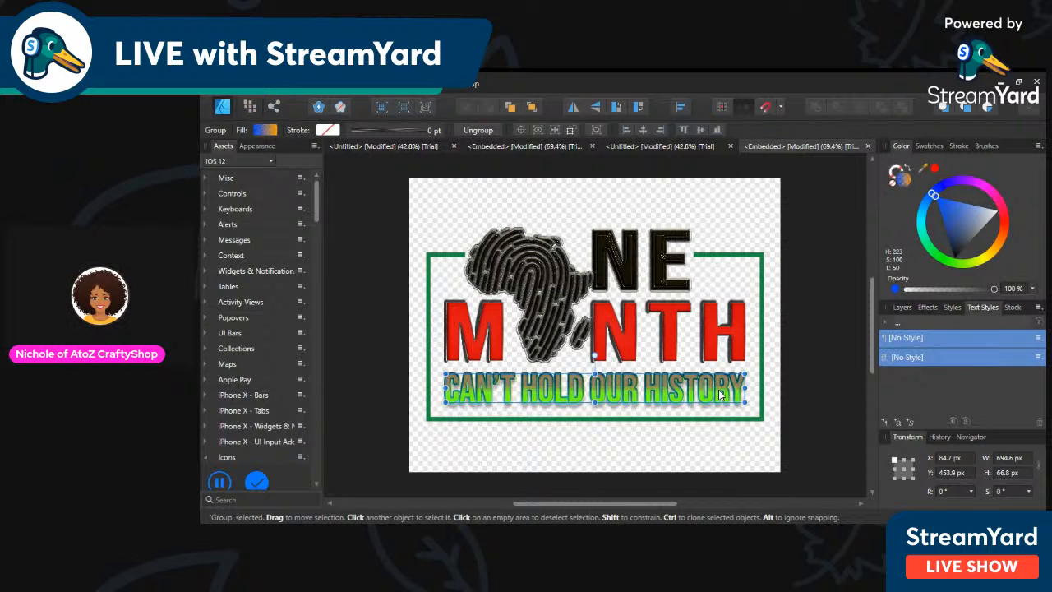
pyautogui.click(903, 308)
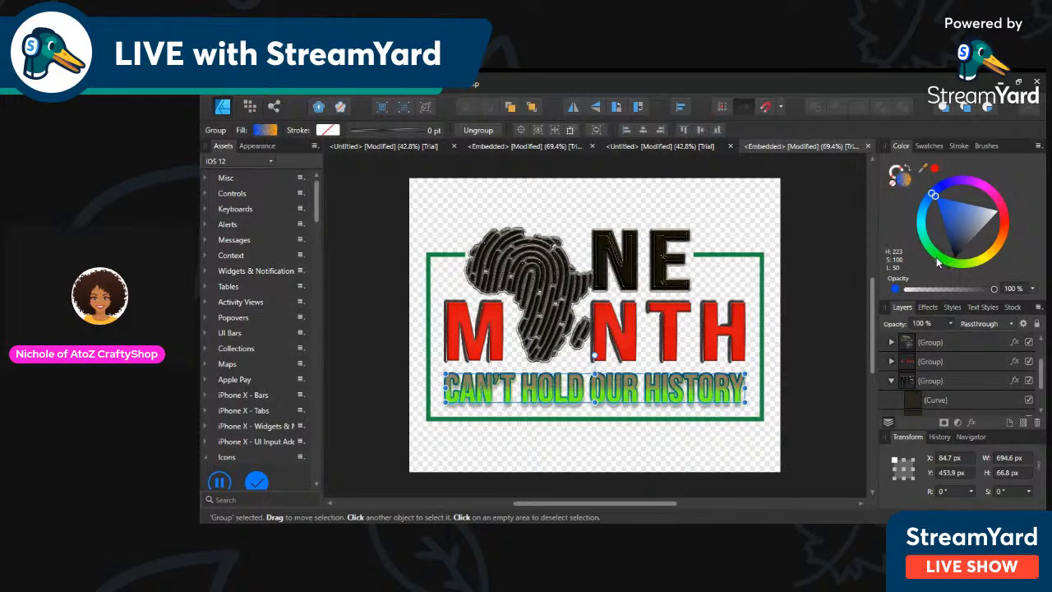
pyautogui.click(938, 259)
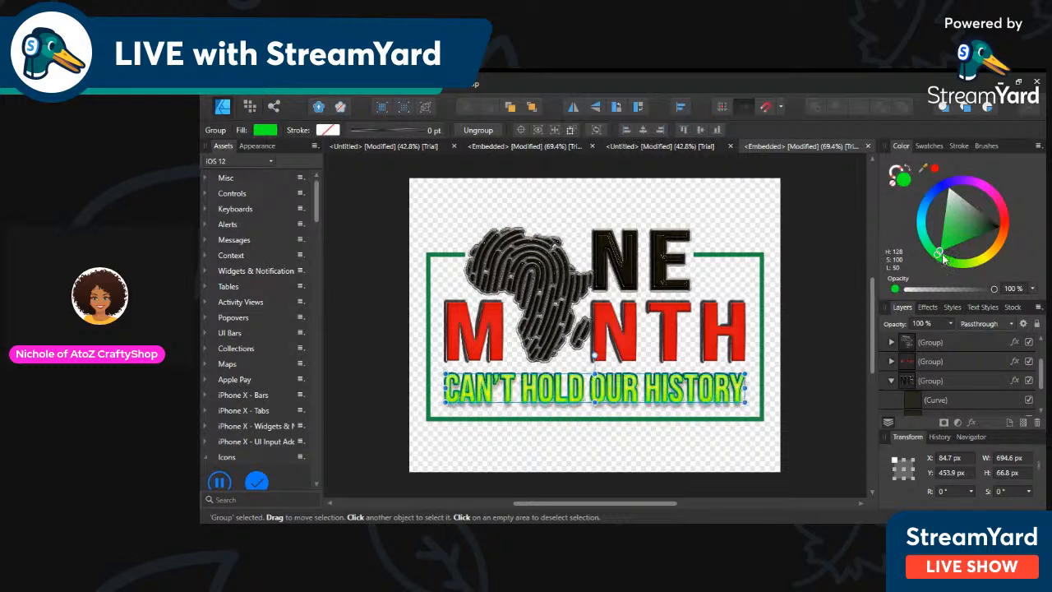
pyautogui.click(976, 236)
pyautogui.click(976, 232)
pyautogui.click(983, 227)
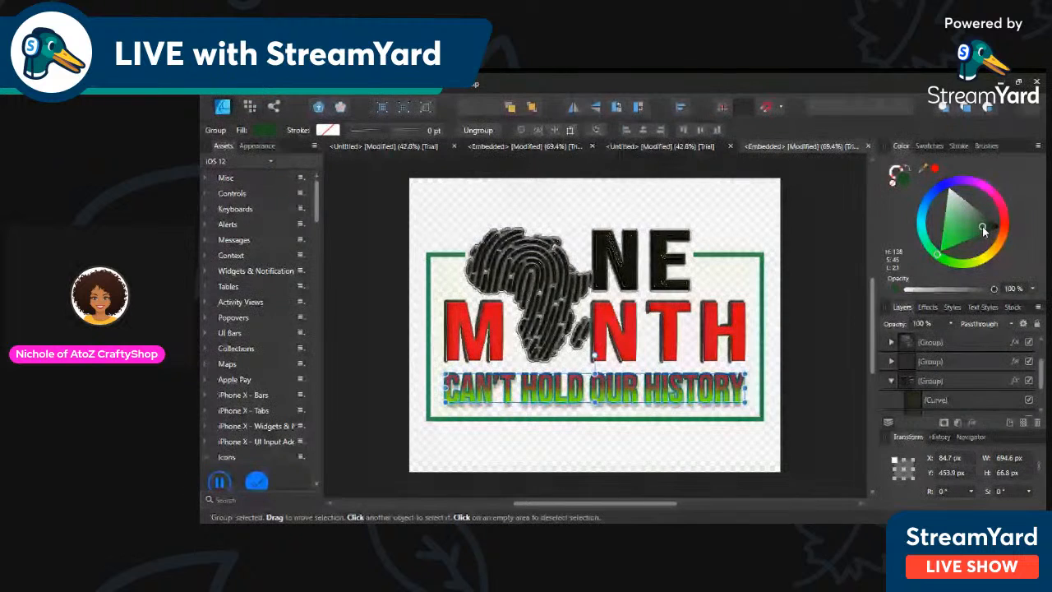
pyautogui.click(979, 232)
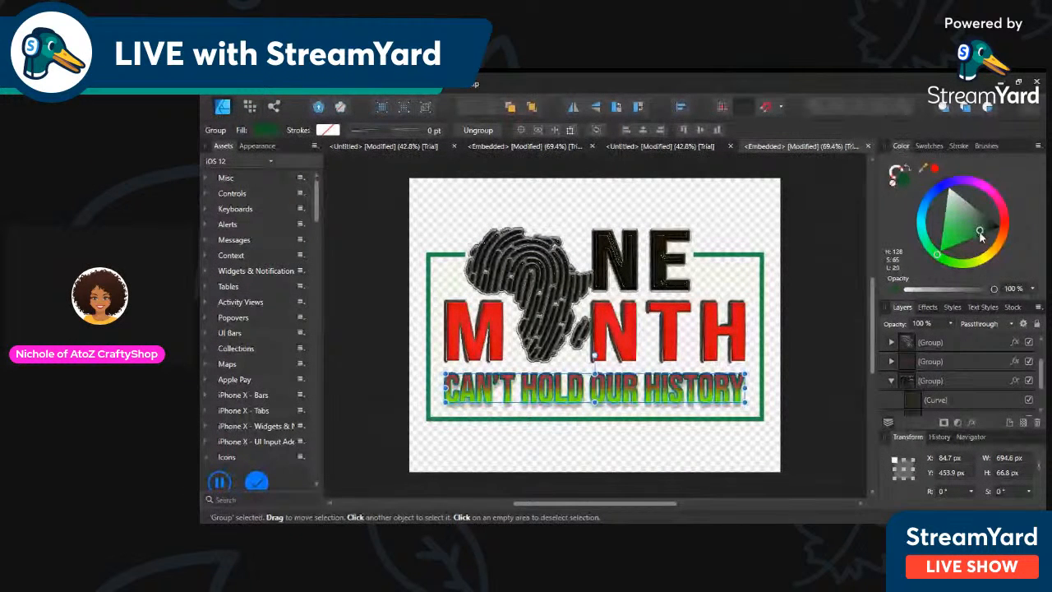
pyautogui.click(978, 232)
pyautogui.click(941, 260)
pyautogui.moveTo(941, 260)
pyautogui.mouseDown()
pyautogui.moveTo(966, 268)
pyautogui.moveTo(924, 247)
pyautogui.mouseUp()
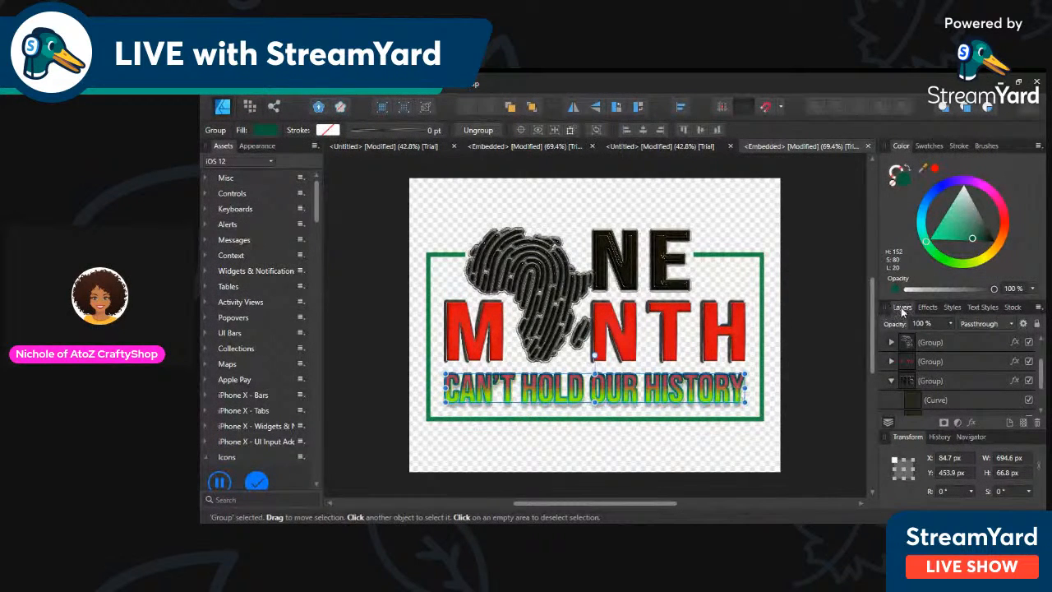
# Turn off the Outer Shadow on the CAN'T HOLD OUR HISTORY line and compare it with the 3D effect off and on
pyautogui.click(927, 308)
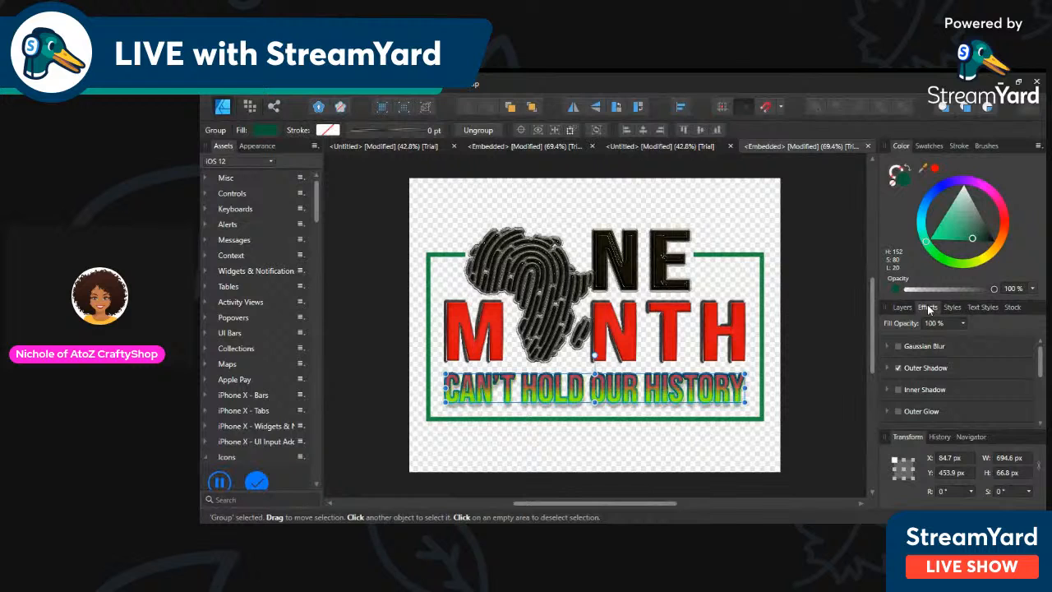
pyautogui.click(923, 369)
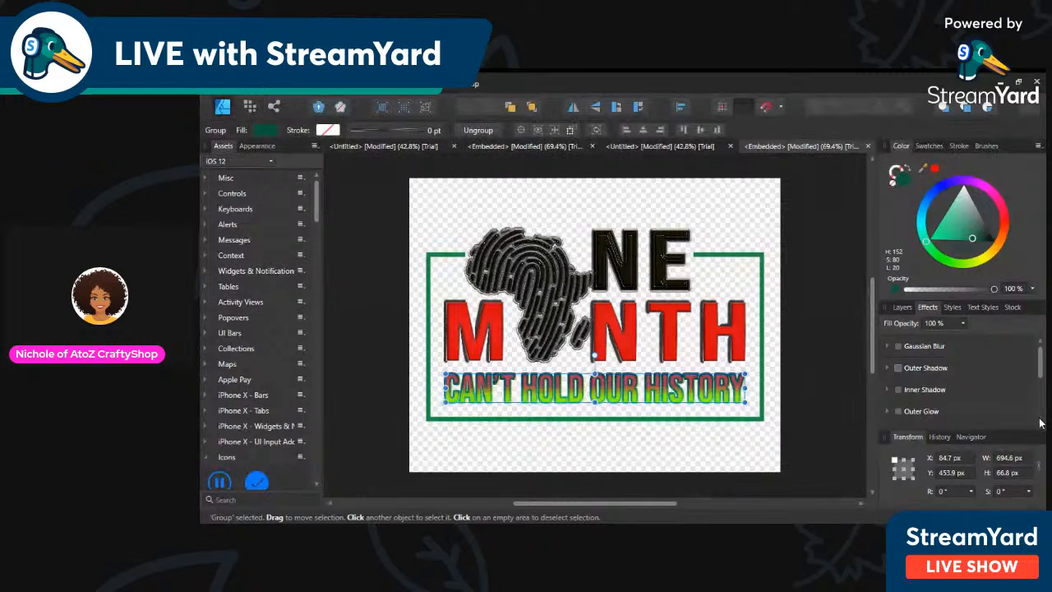
pyautogui.scroll(-3, 1041, 425)
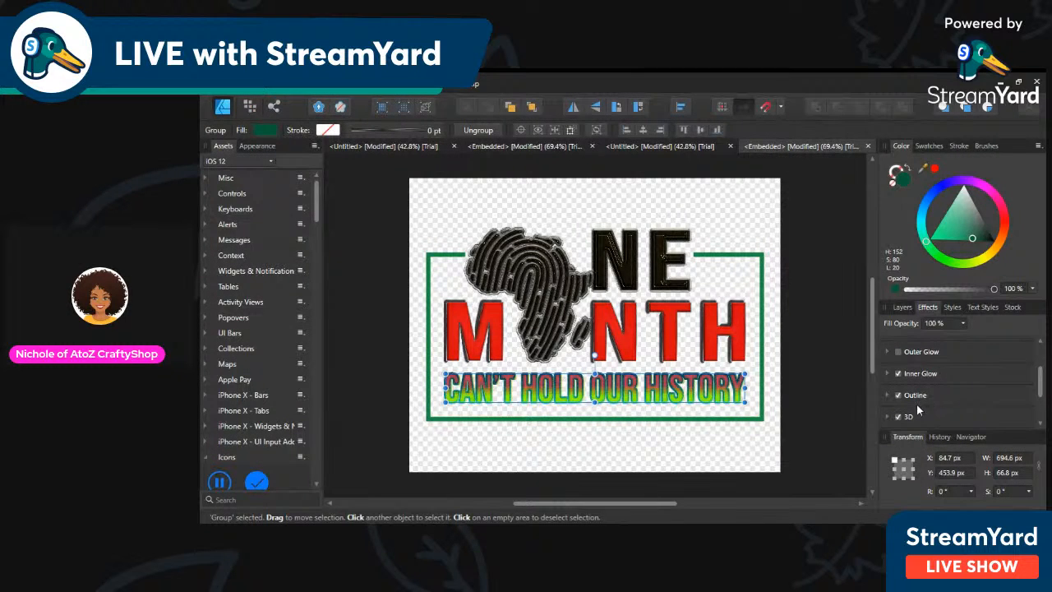
pyautogui.click(897, 416)
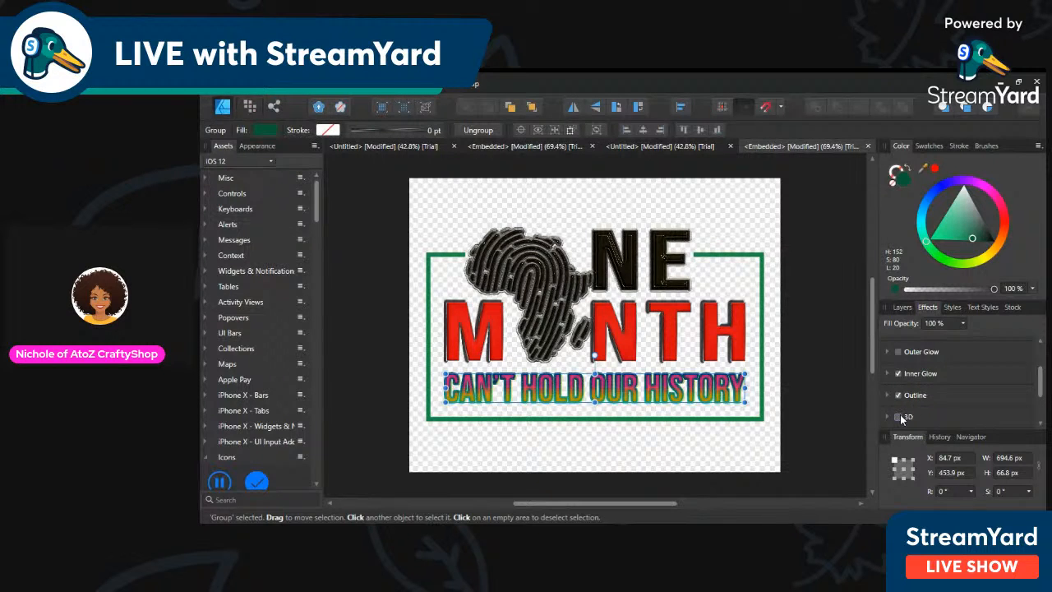
pyautogui.click(899, 416)
# Set the Outline effect colour of the CAN'T HOLD OUR HISTORY line to dark green with hue 128, saturation 69 and lightness 22
pyautogui.click(897, 396)
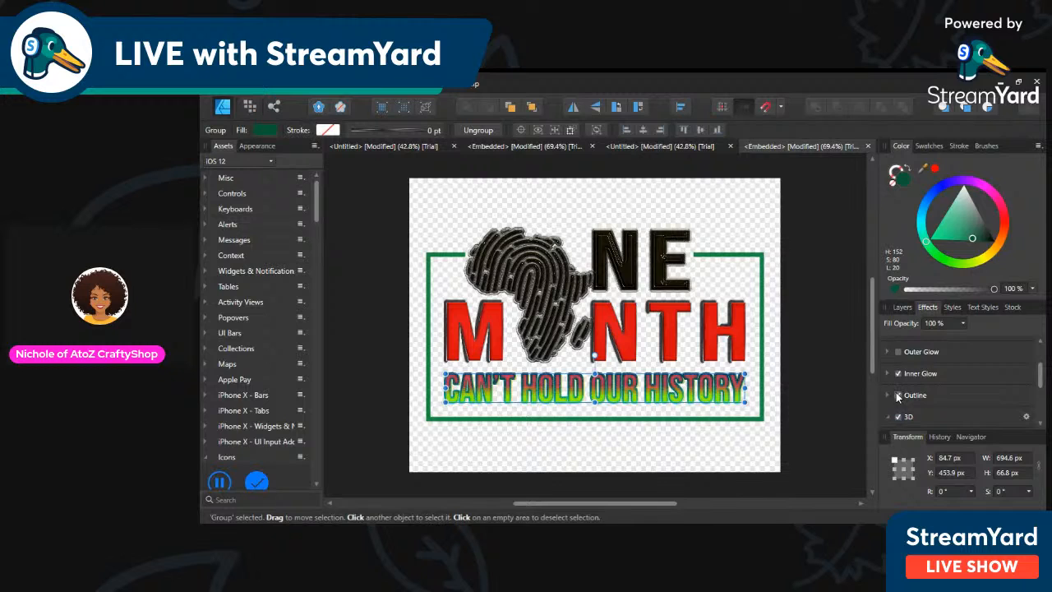
pyautogui.click(897, 395)
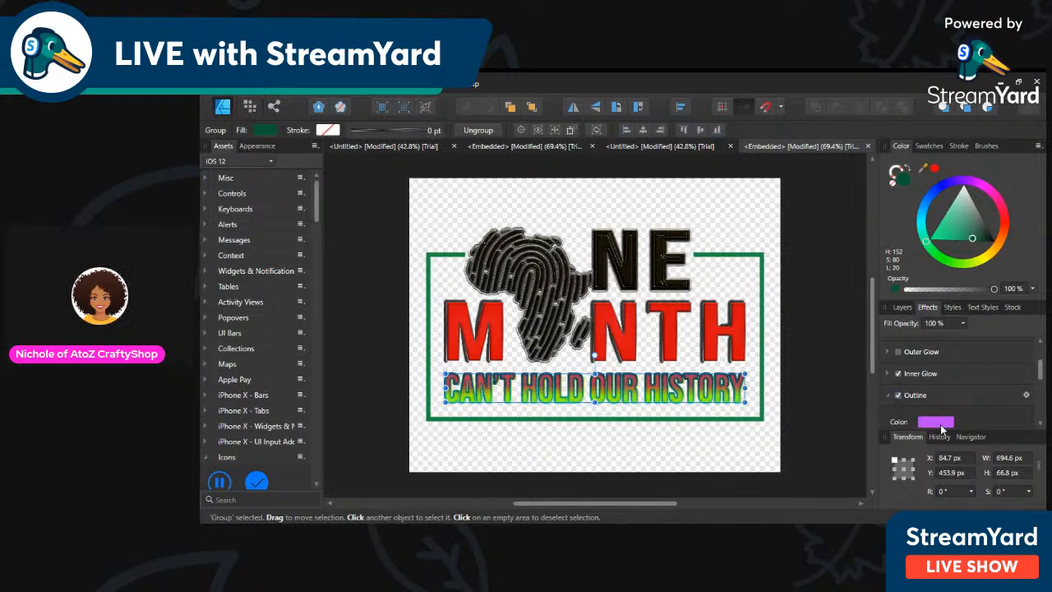
pyautogui.click(935, 421)
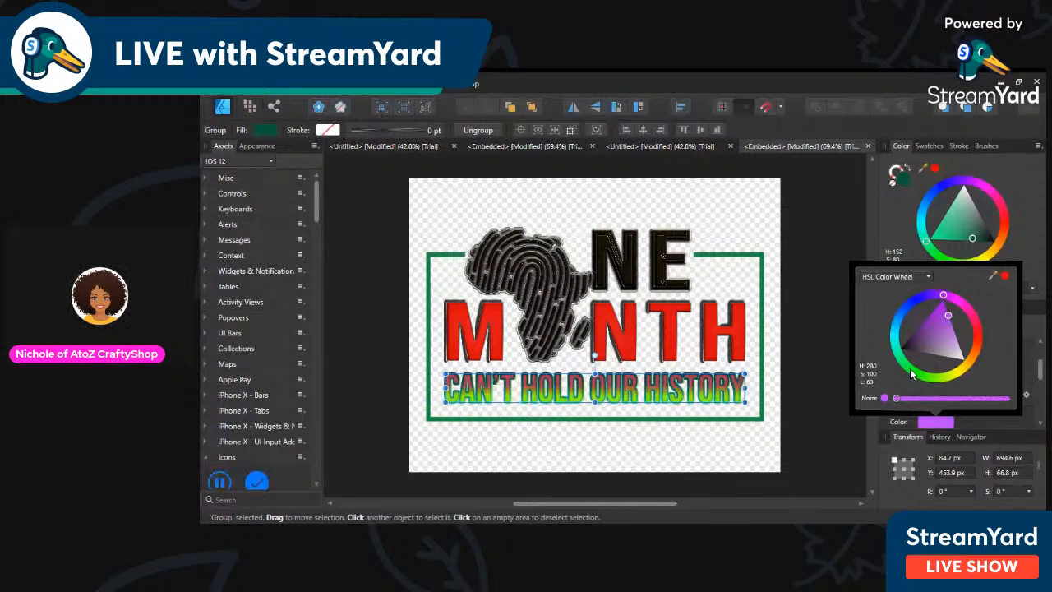
pyautogui.click(910, 374)
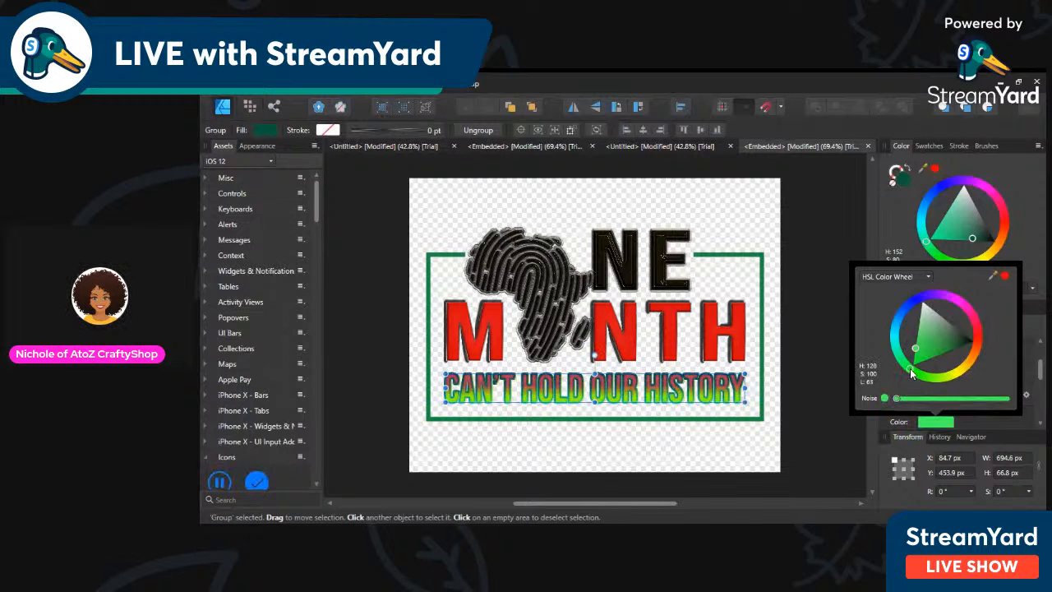
pyautogui.click(958, 341)
pyautogui.click(951, 346)
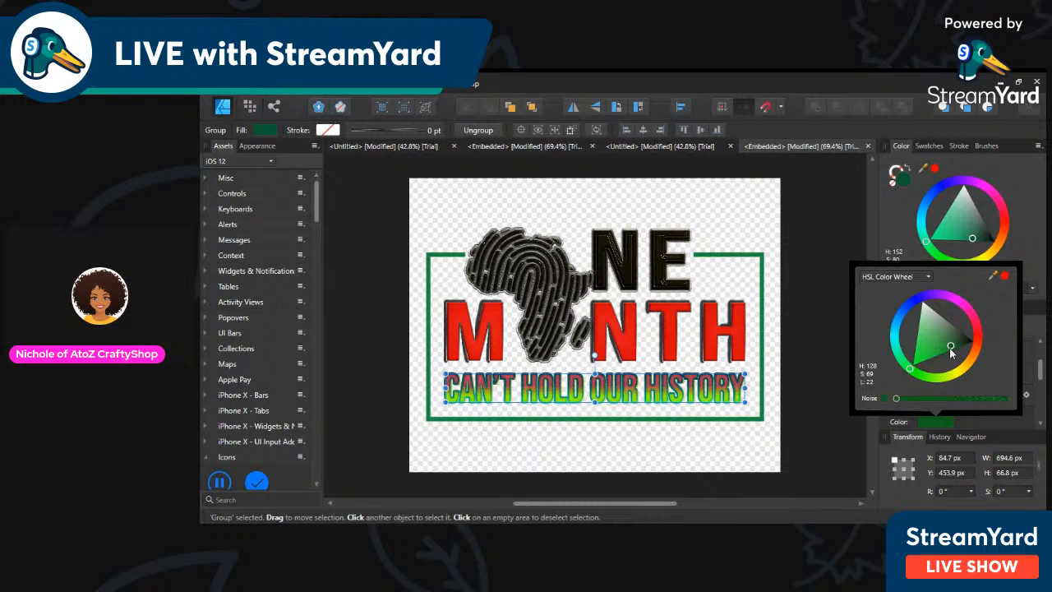
# Compare the CAN'T HOLD OUR HISTORY line with its Bevel / Emboss effect off and on
pyautogui.click(1041, 424)
pyautogui.click(1041, 424)
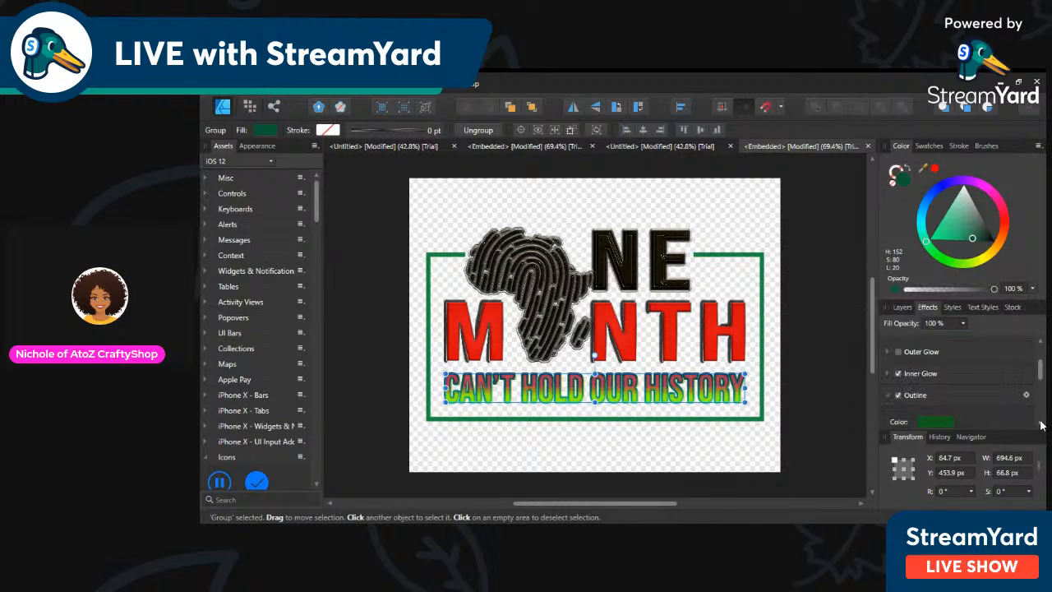
pyautogui.click(1041, 424)
pyautogui.click(1041, 424)
pyautogui.click(1041, 424)
pyautogui.click(1041, 424)
pyautogui.click(1041, 424)
pyautogui.click(1041, 424)
pyautogui.click(1041, 424)
pyautogui.click(1041, 424)
pyautogui.click(1041, 424)
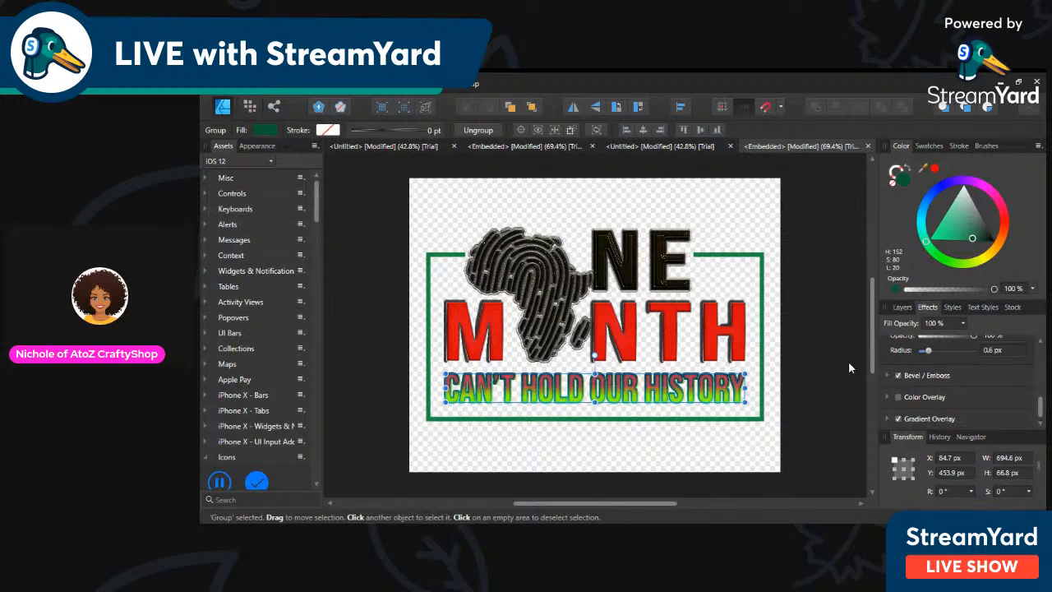
pyautogui.click(898, 376)
pyautogui.click(898, 376)
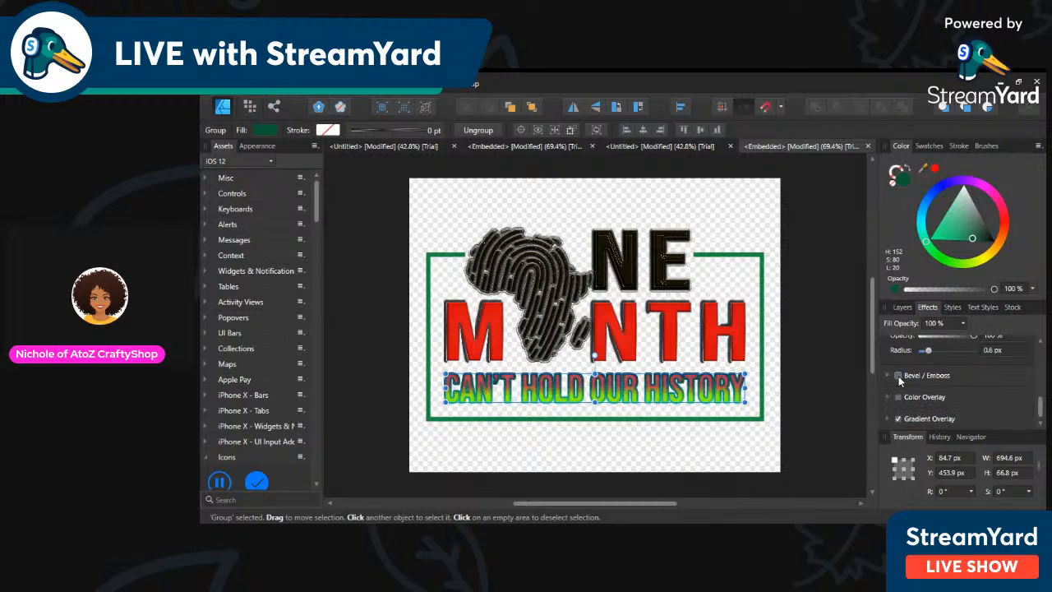
# Set the Outline effect radius of the CAN'T HOLD OUR HISTORY line to 10.3 px and deselect the line
pyautogui.click(1043, 395)
pyautogui.scroll(2, 1042, 394)
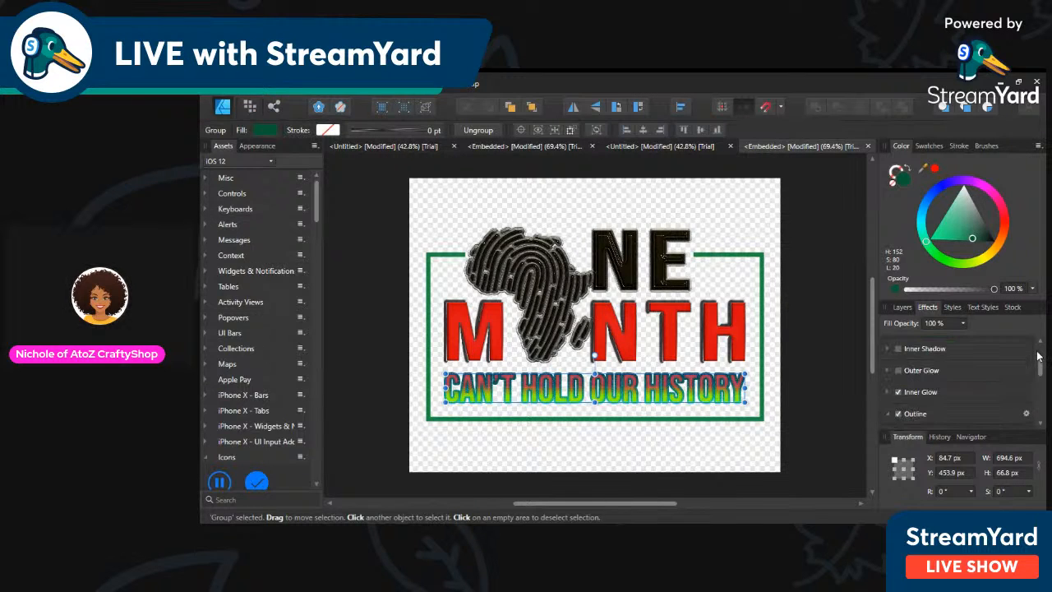
pyautogui.scroll(-2, 1042, 392)
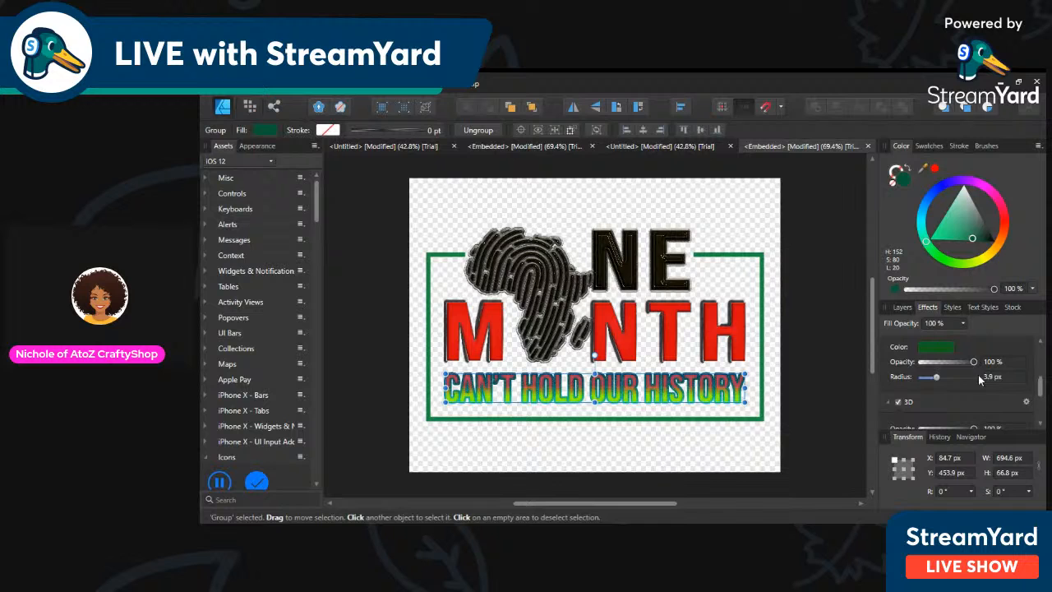
pyautogui.click(944, 378)
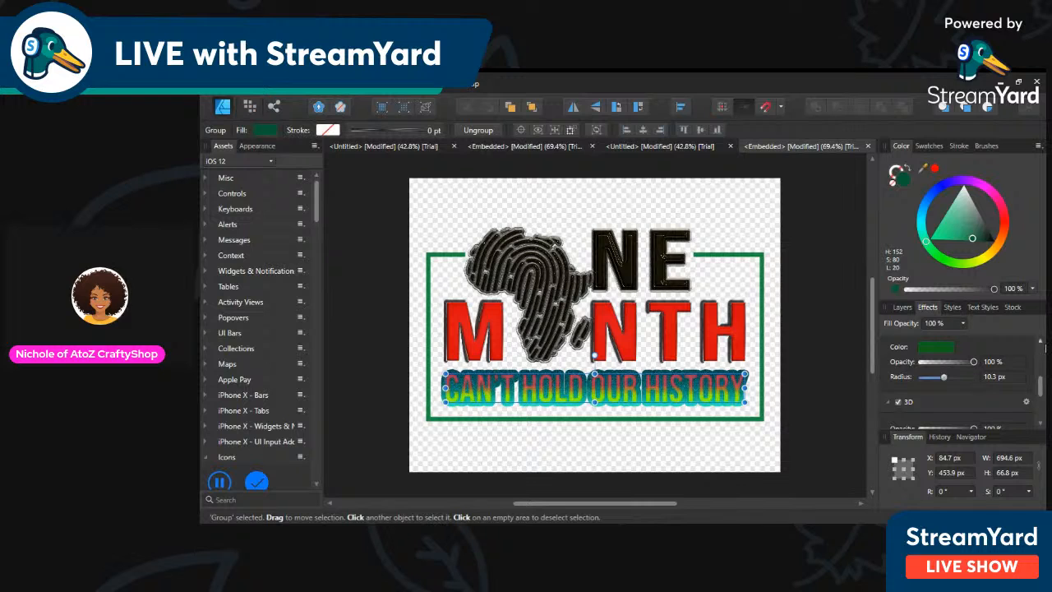
pyautogui.scroll(2, 1038, 341)
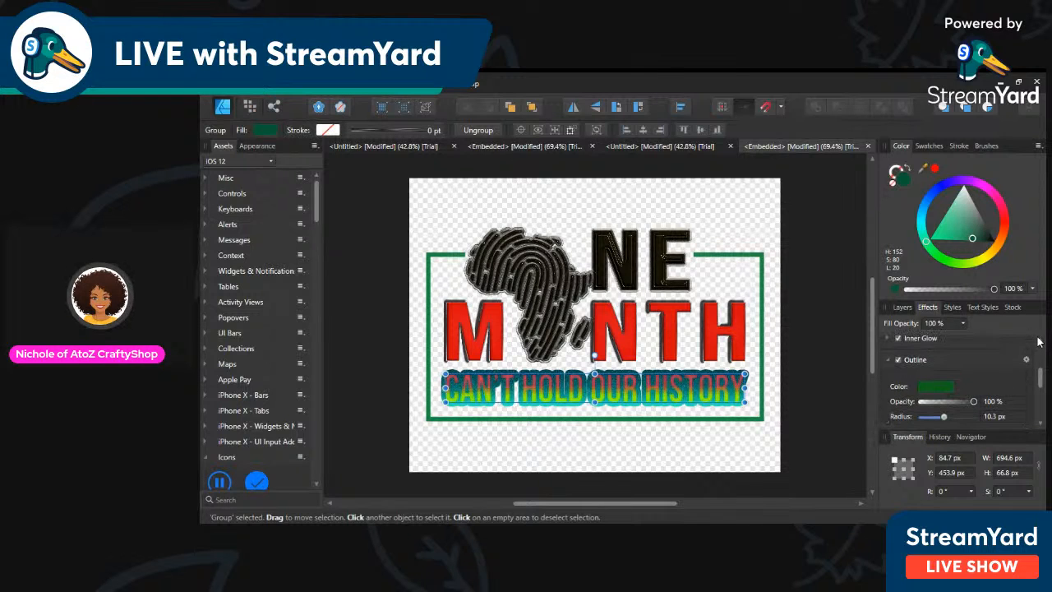
pyautogui.click(812, 398)
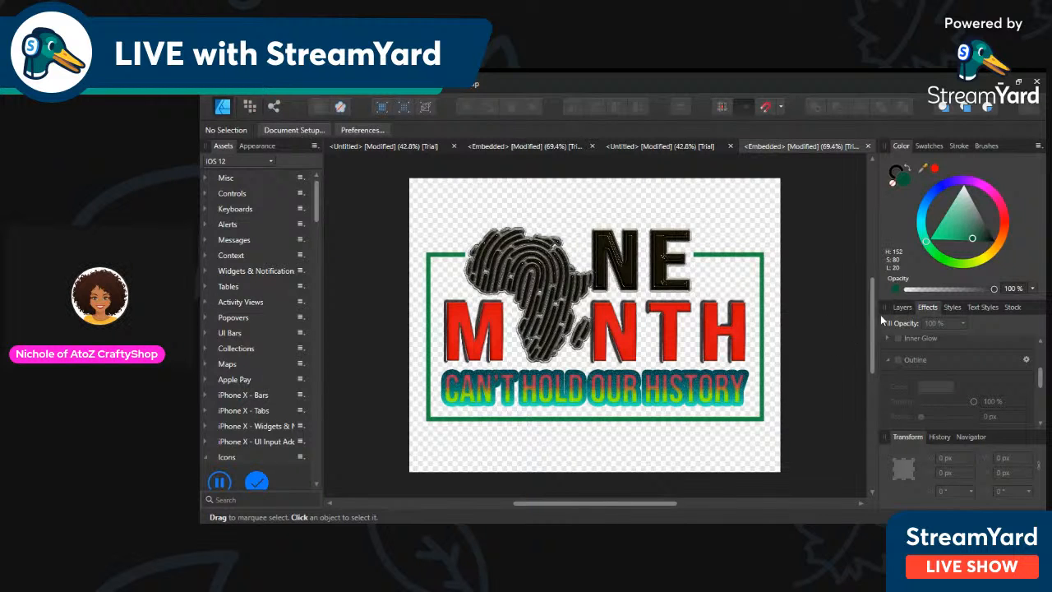
# Group all parts of the One Month graphic and move the group up and slightly right to about X 52.5 px, Y 79.3 px
pyautogui.click(904, 306)
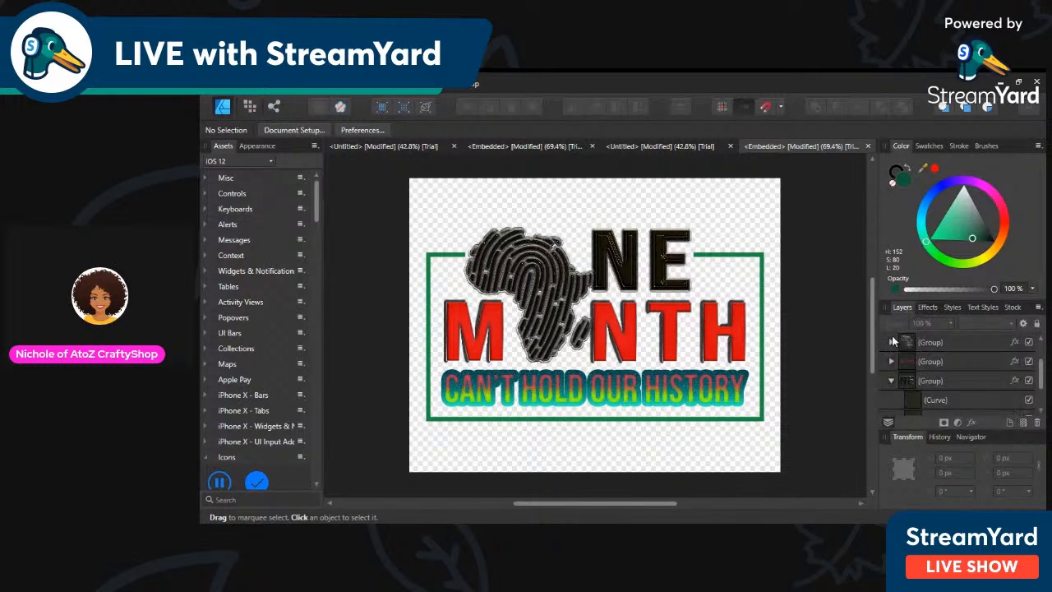
pyautogui.moveTo(716, 438); pyautogui.dragTo(381, 175)
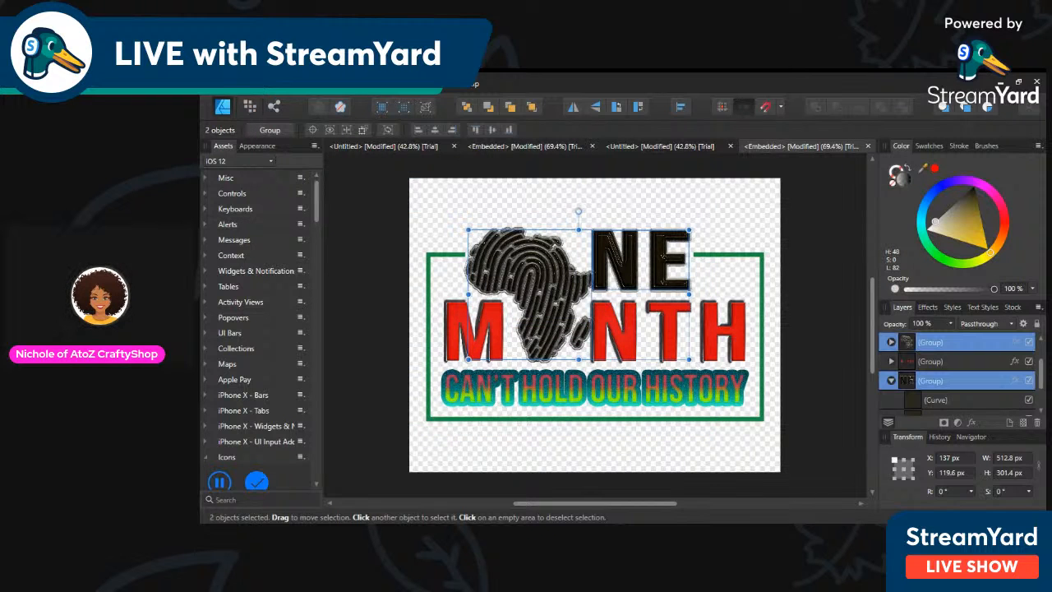
pyautogui.click(360, 84)
pyautogui.click(368, 96)
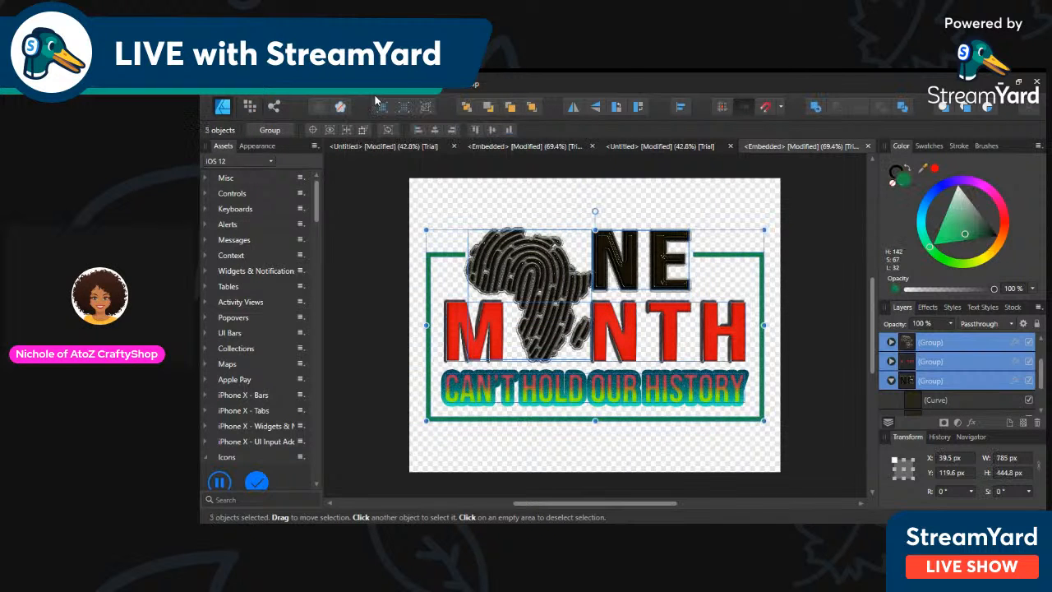
pyautogui.click(328, 84)
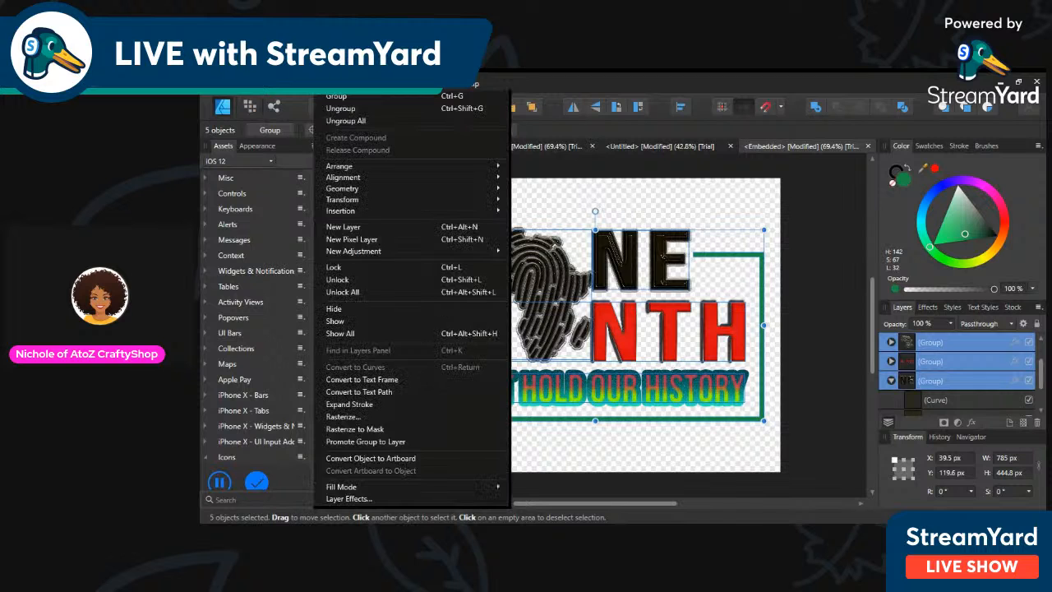
pyautogui.click(337, 97)
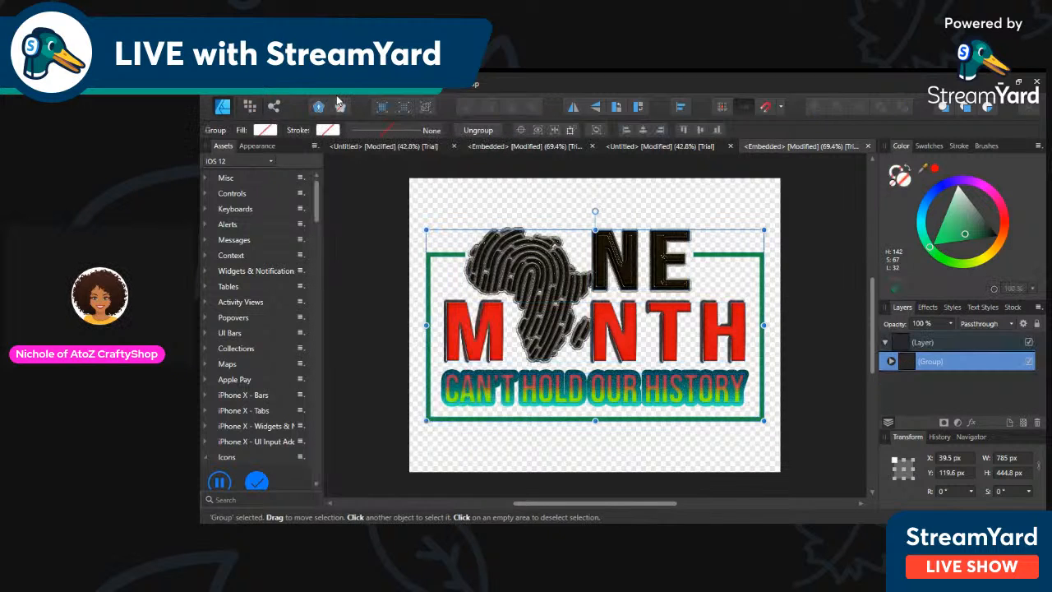
pyautogui.click(374, 183)
pyautogui.moveTo(463, 255)
pyautogui.mouseDown()
pyautogui.moveTo(578, 308)
pyautogui.moveTo(556, 303)
pyautogui.moveTo(449, 218)
pyautogui.moveTo(466, 235)
pyautogui.mouseUp()
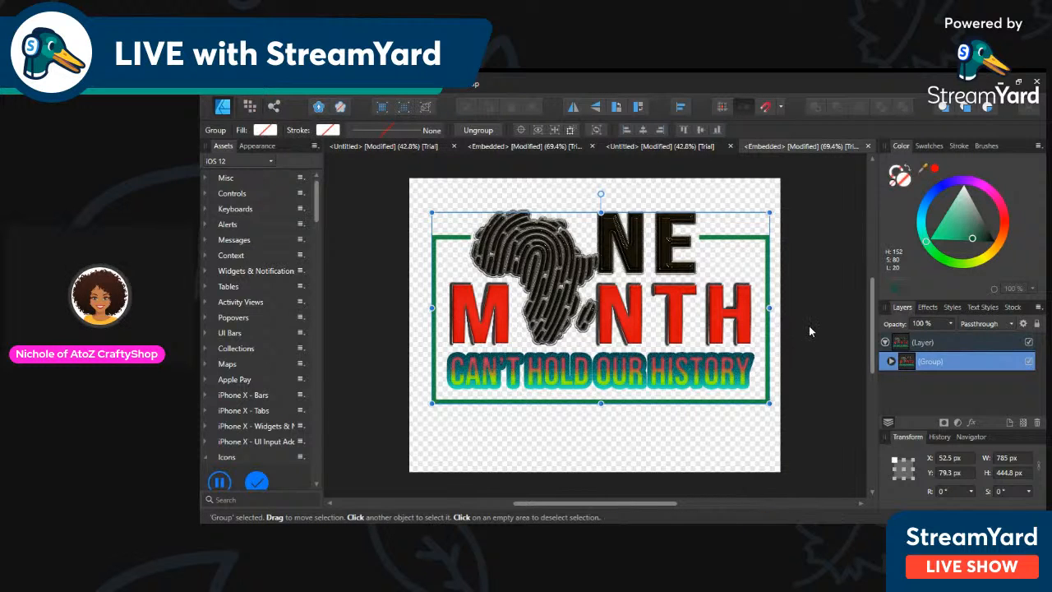
# Check the grouped One Month artwork by hiding and showing it and by expanding and collapsing its layer contents
pyautogui.click(1030, 362)
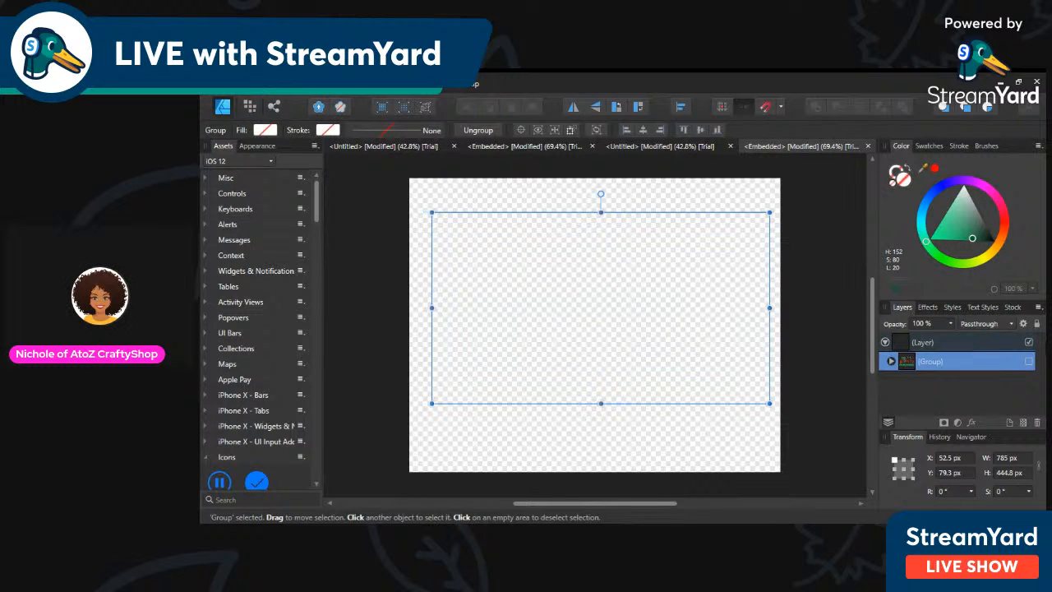
pyautogui.click(1029, 342)
pyautogui.click(1029, 363)
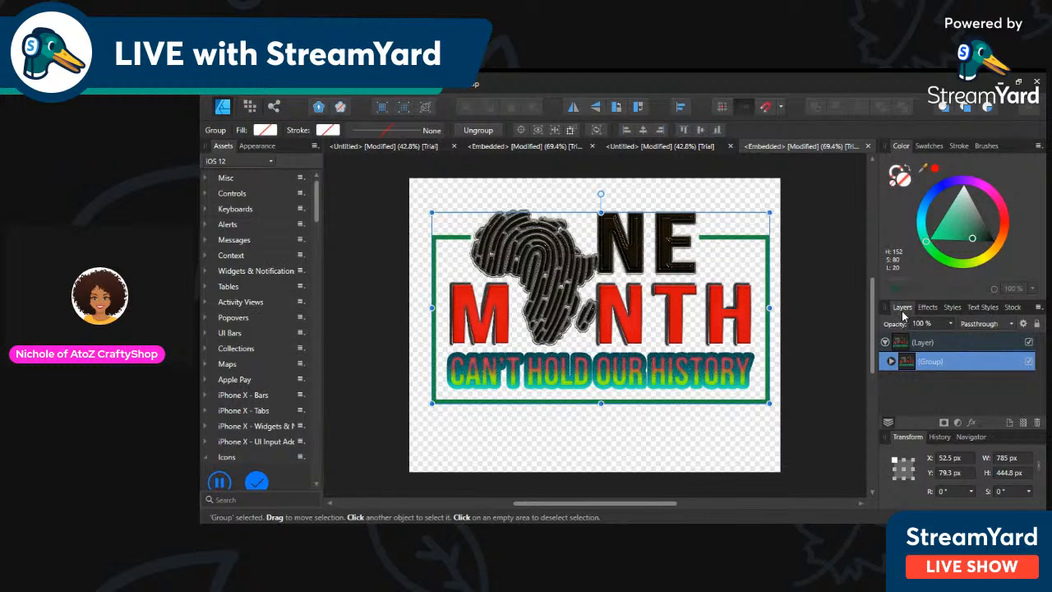
pyautogui.click(891, 362)
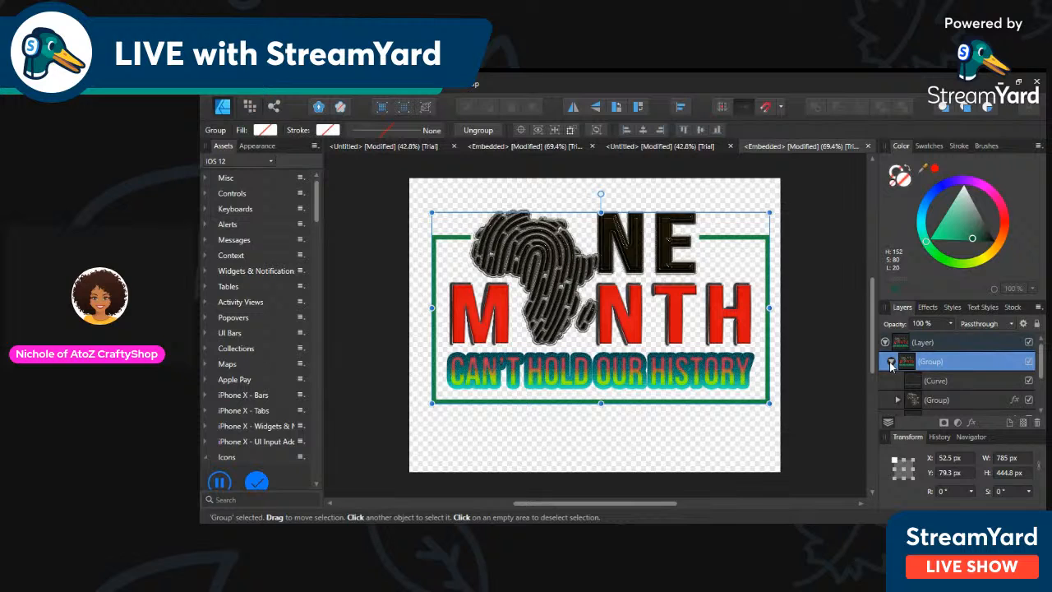
pyautogui.click(891, 362)
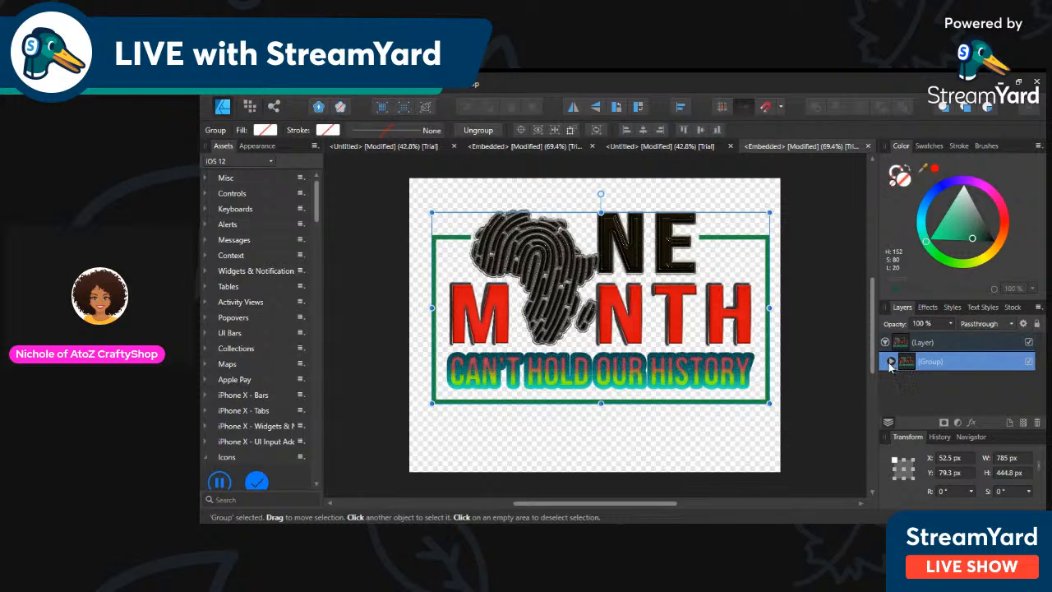
pyautogui.click(884, 342)
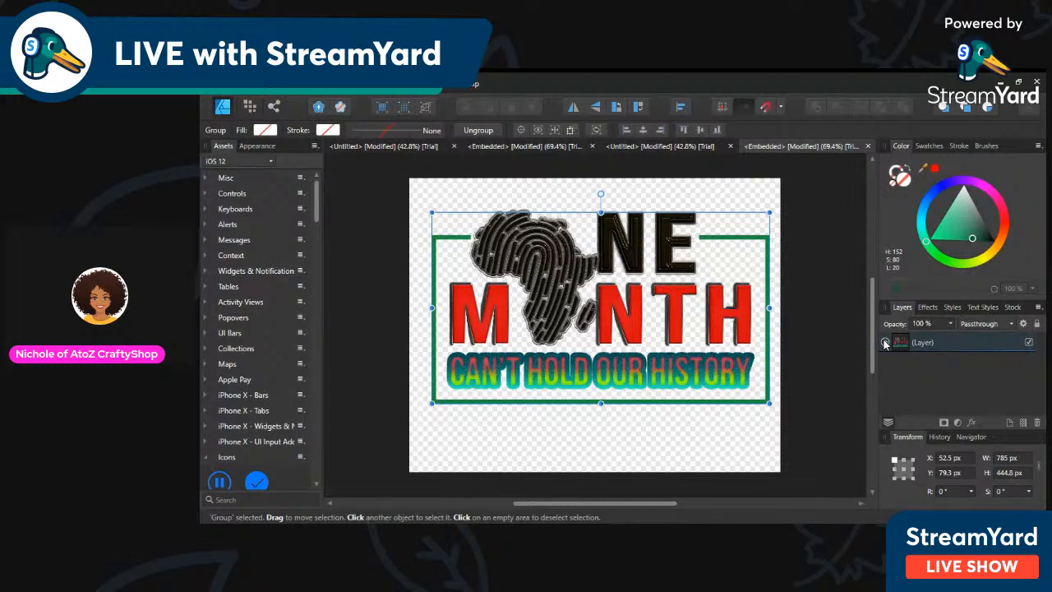
pyautogui.click(884, 343)
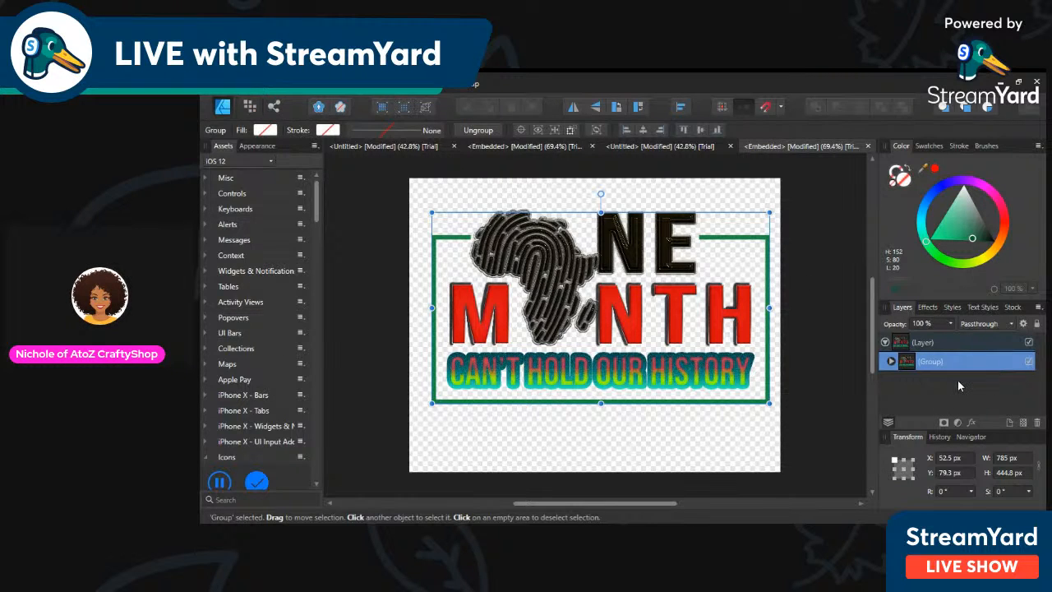
pyautogui.click(634, 448)
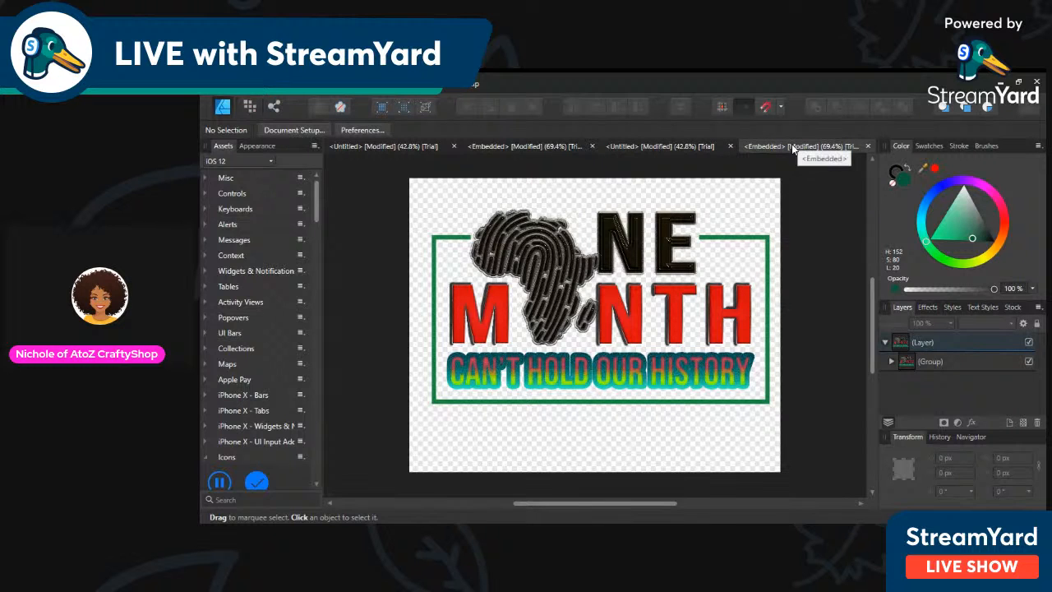
# In the untitled page document holding the One Month graphic, hide 412_JuneteenthBundle_SVG-20.svg and show 2021-05-20-9-EN.svg
pyautogui.click(642, 151)
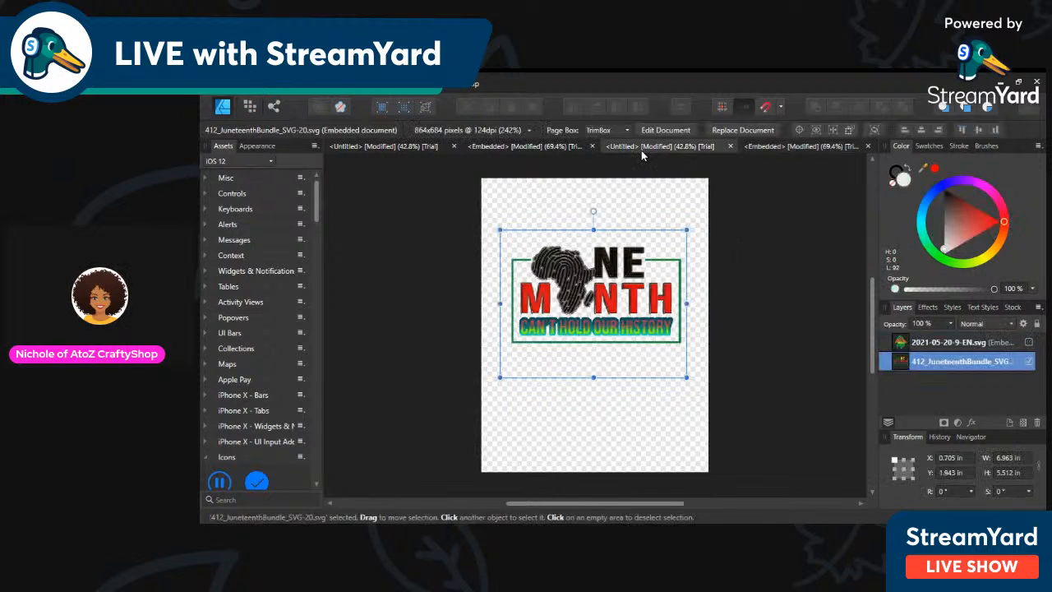
pyautogui.click(565, 145)
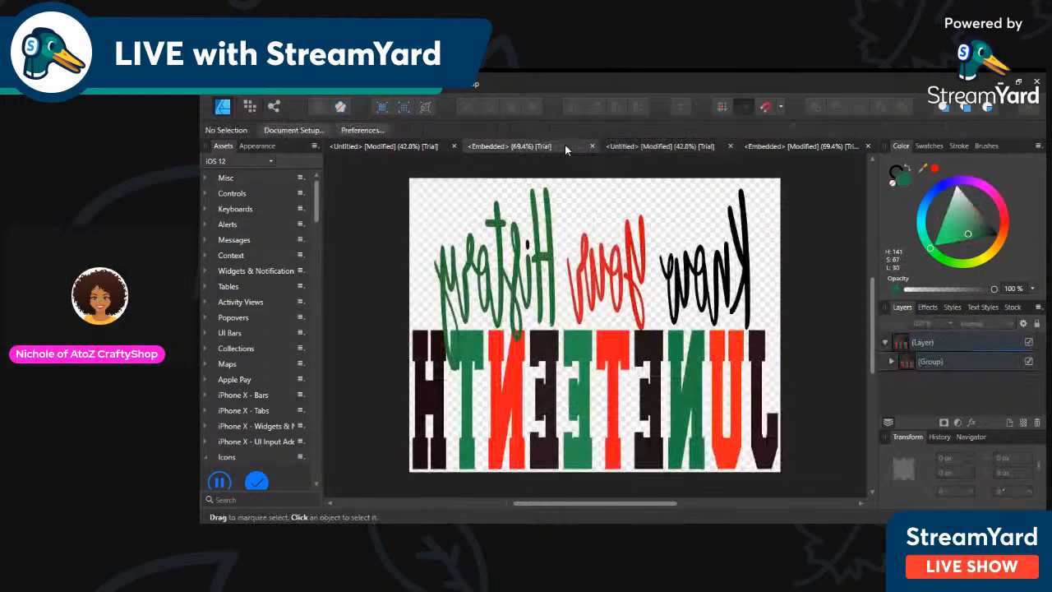
pyautogui.click(715, 150)
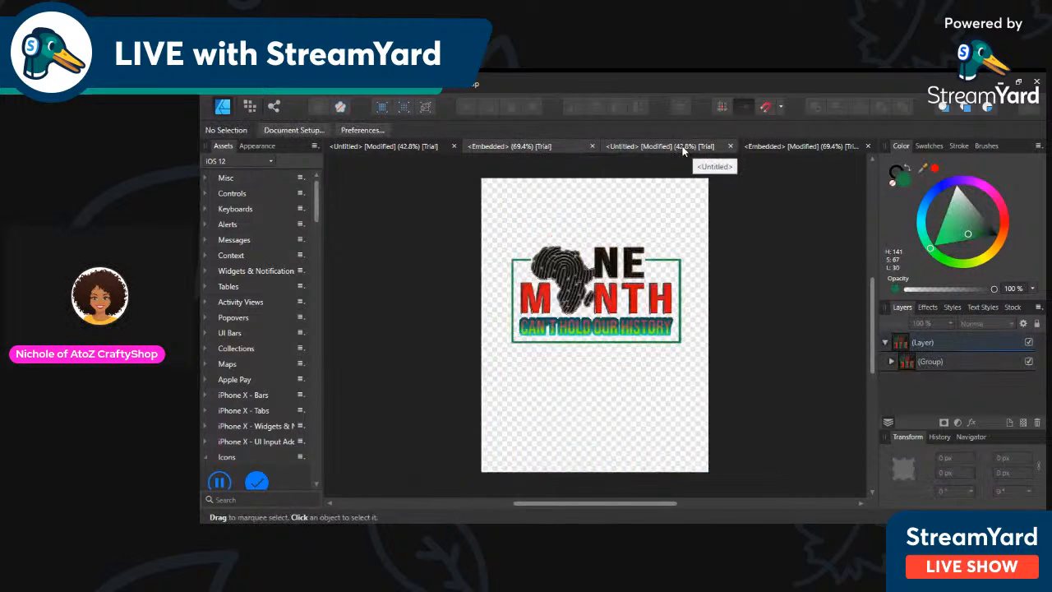
pyautogui.click(451, 368)
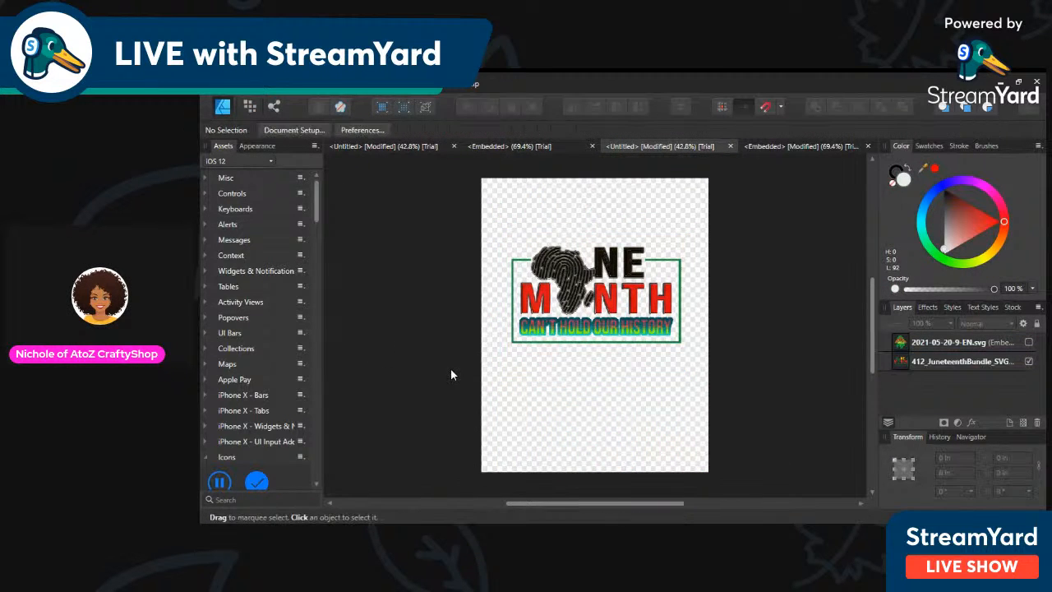
pyautogui.click(1029, 362)
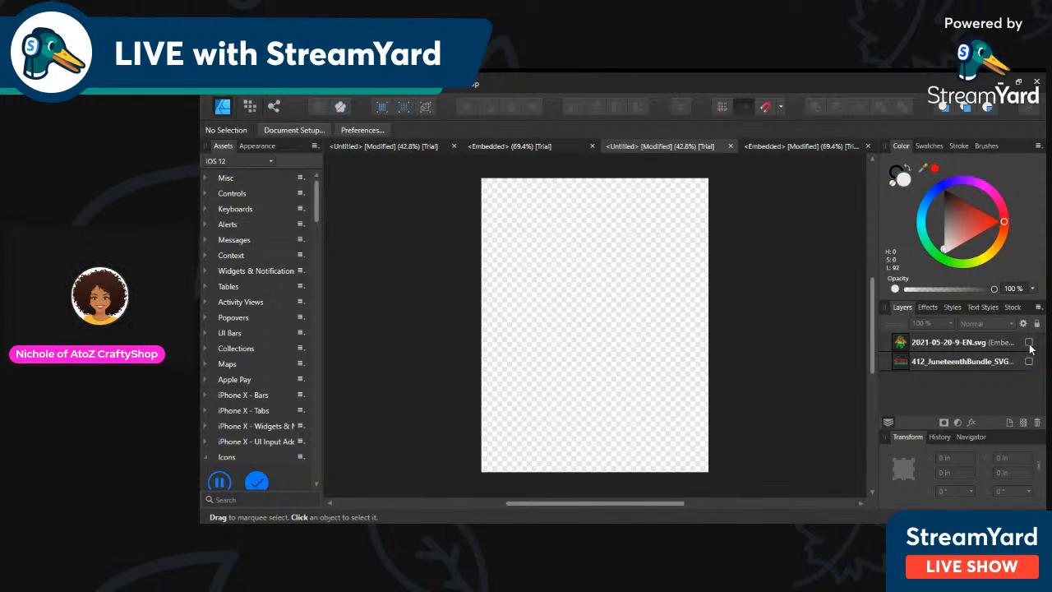
pyautogui.click(1029, 343)
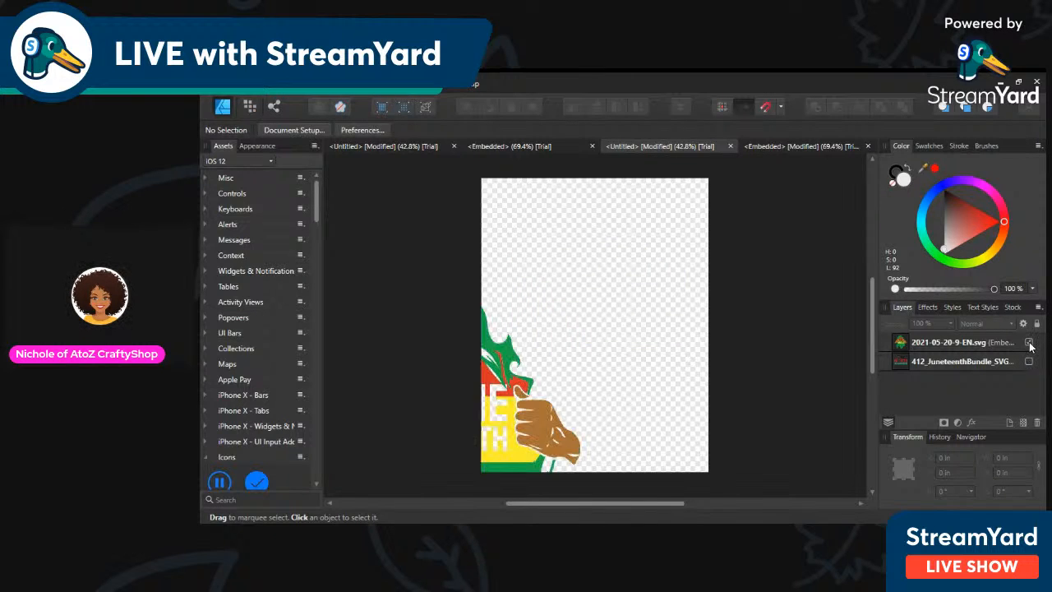
# Position the torn-shirt Juneteenth graphic over the page and resize it to about 8.74 in wide and 10.94 in high
pyautogui.click(530, 428)
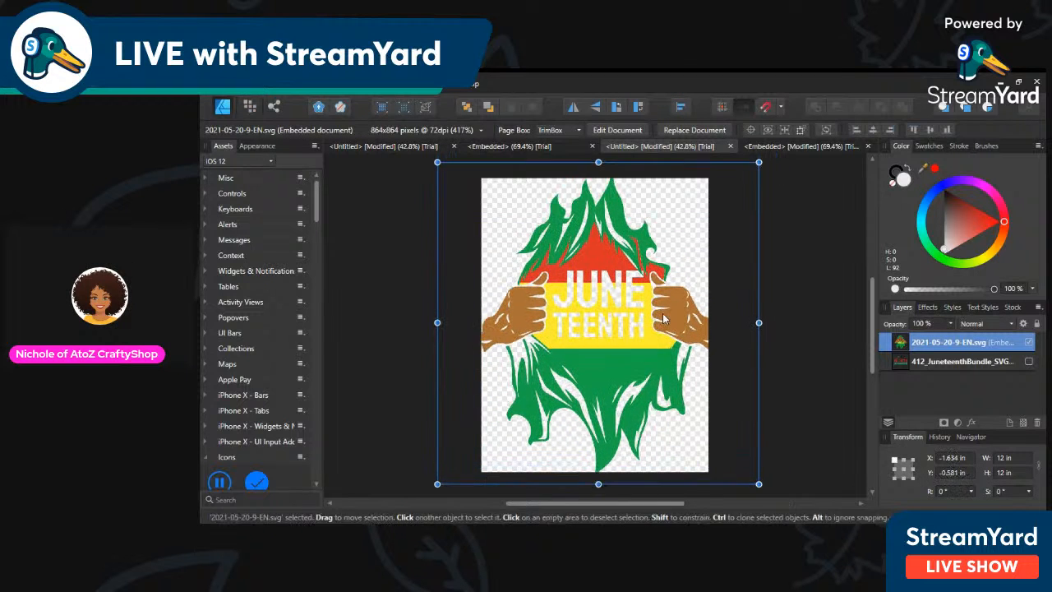
pyautogui.moveTo(759, 484); pyautogui.dragTo(677, 421)
pyautogui.moveTo(510, 244); pyautogui.dragTo(540, 293)
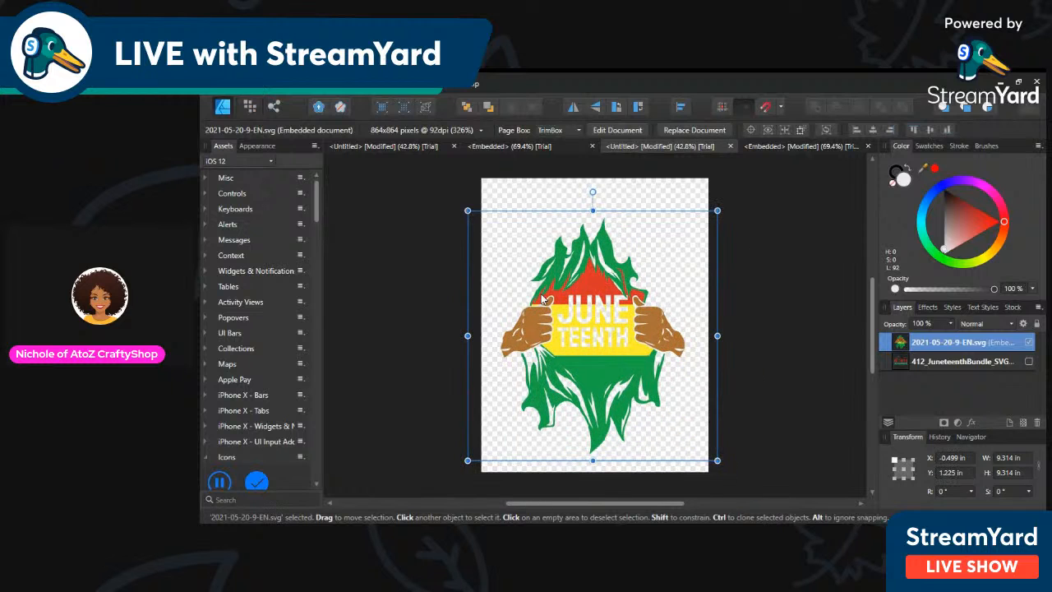
pyautogui.moveTo(495, 214); pyautogui.dragTo(496, 229)
pyautogui.moveTo(625, 267); pyautogui.dragTo(620, 235)
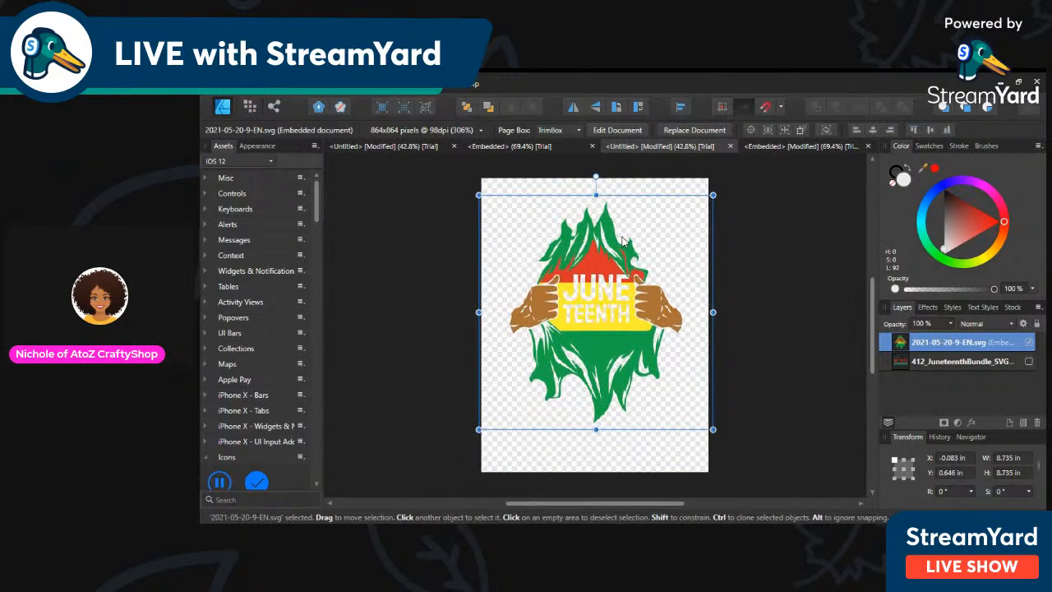
pyautogui.moveTo(596, 428); pyautogui.dragTo(596, 469)
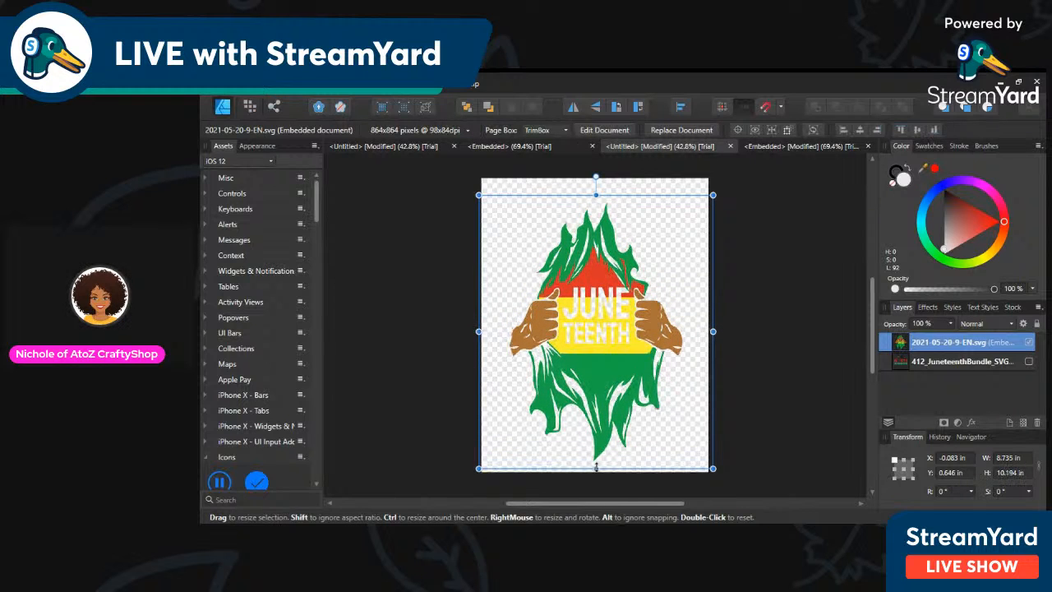
pyautogui.moveTo(596, 195); pyautogui.dragTo(595, 175)
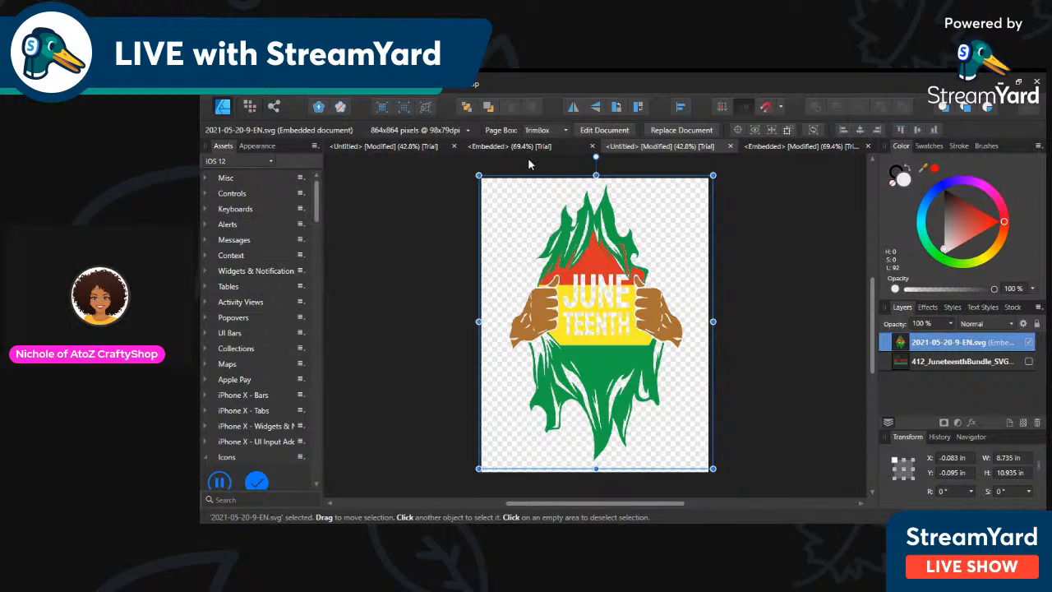
pyautogui.click(362, 83)
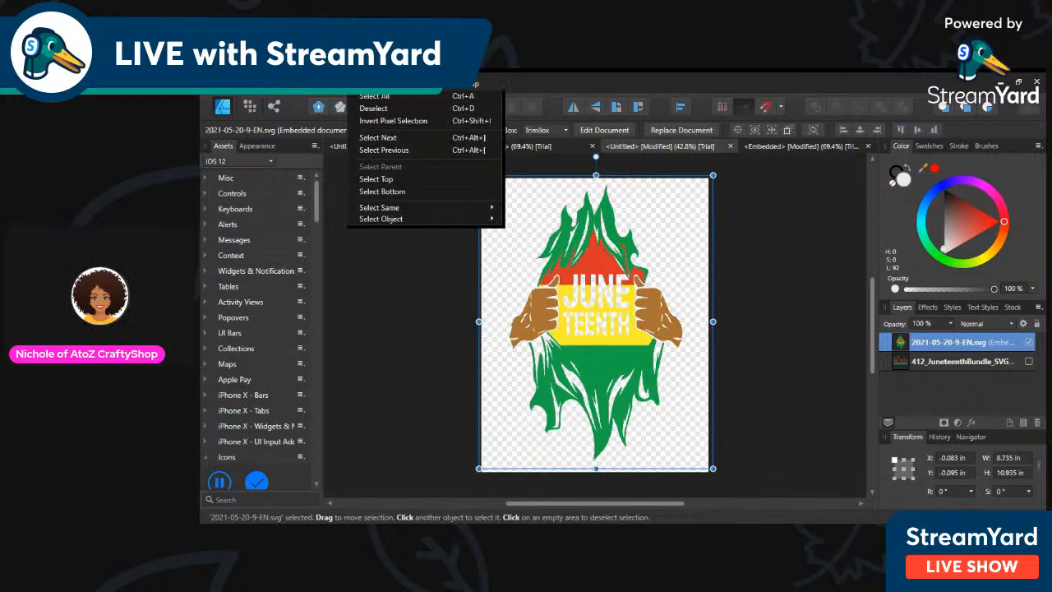
pyautogui.click(370, 97)
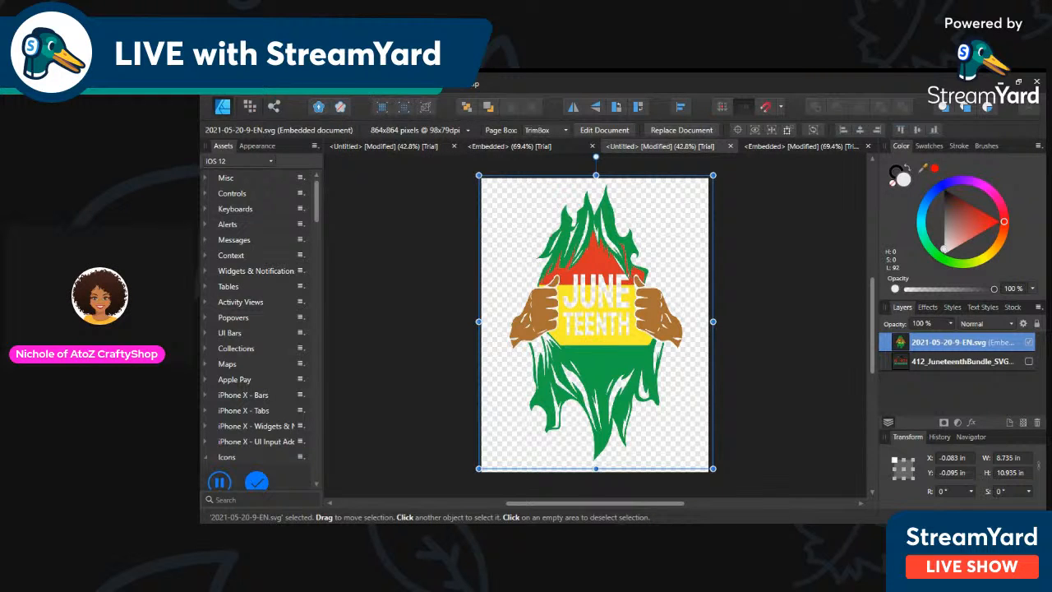
pyautogui.click(329, 83)
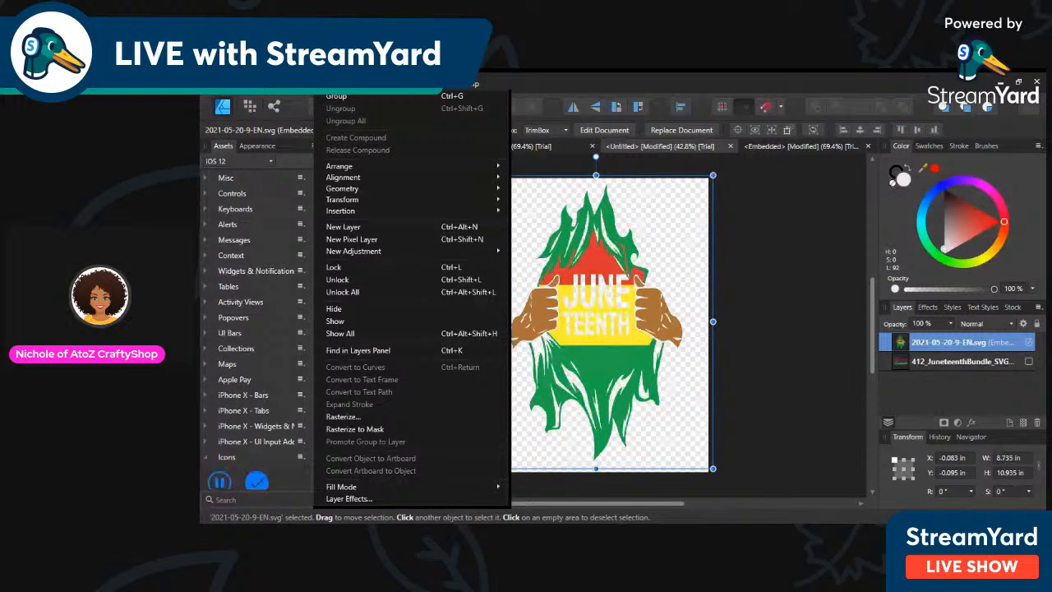
pyautogui.click(335, 97)
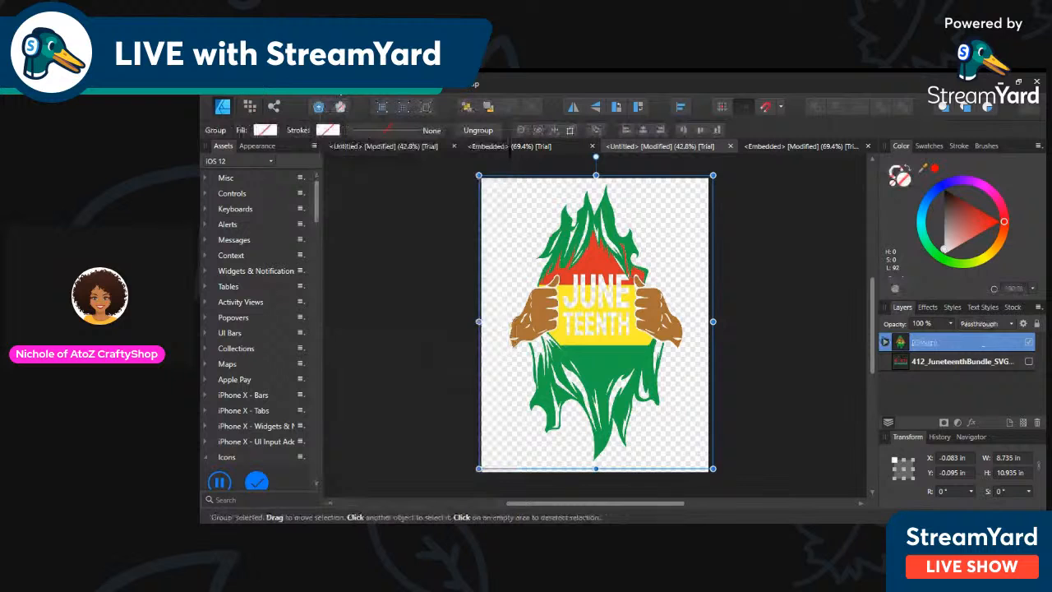
pyautogui.click(331, 84)
pyautogui.click(338, 109)
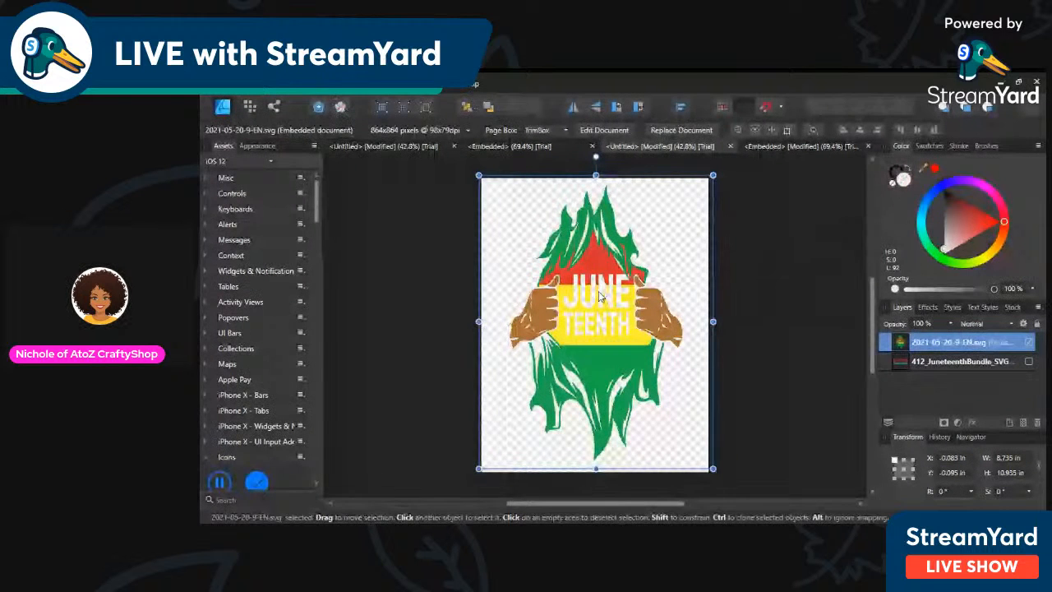
# Open the embedded torn-shirt Juneteenth graphic for editing and drill into its nested groups down to the individual curves
pyautogui.doubleClick(563, 335)
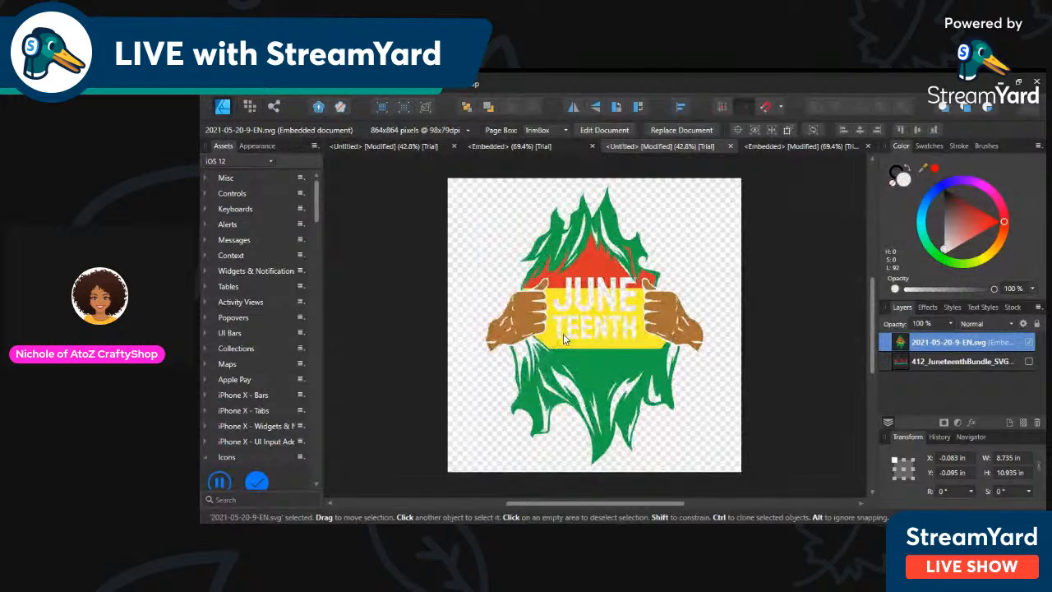
pyautogui.doubleClick(563, 333)
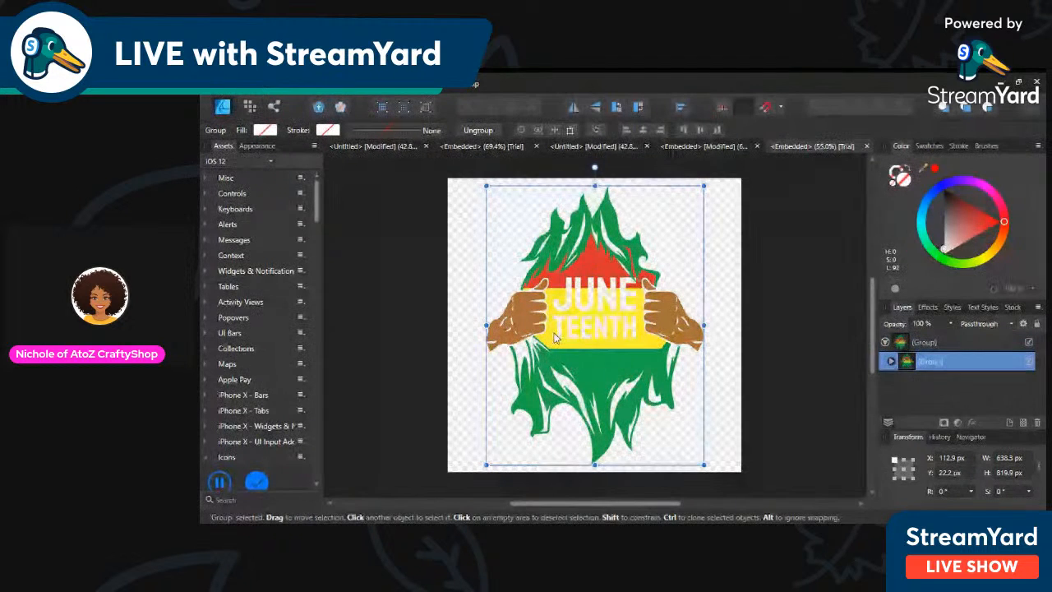
pyautogui.doubleClick(557, 336)
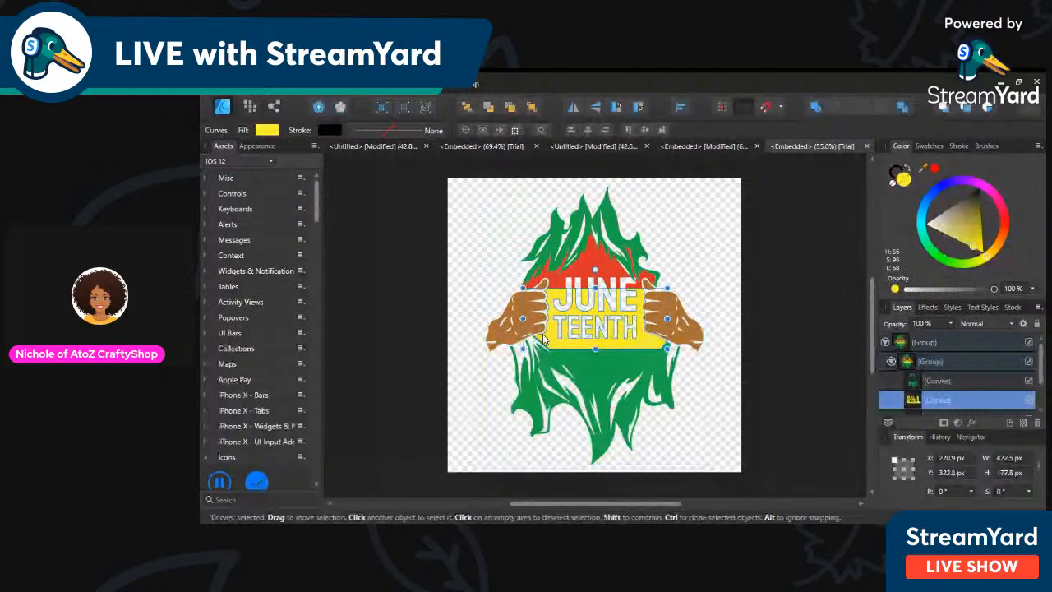
pyautogui.doubleClick(543, 335)
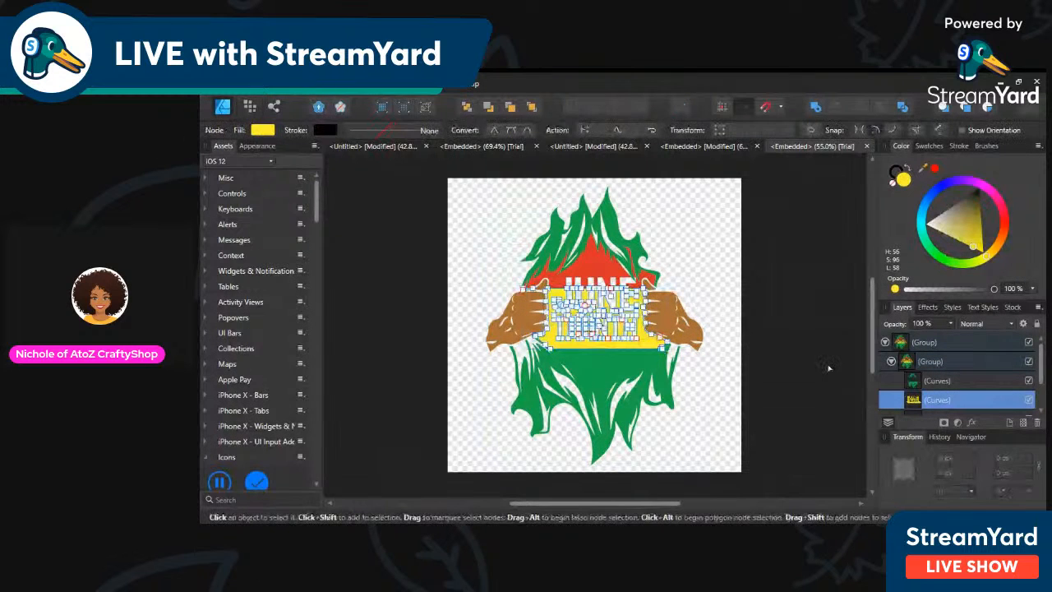
pyautogui.click(730, 298)
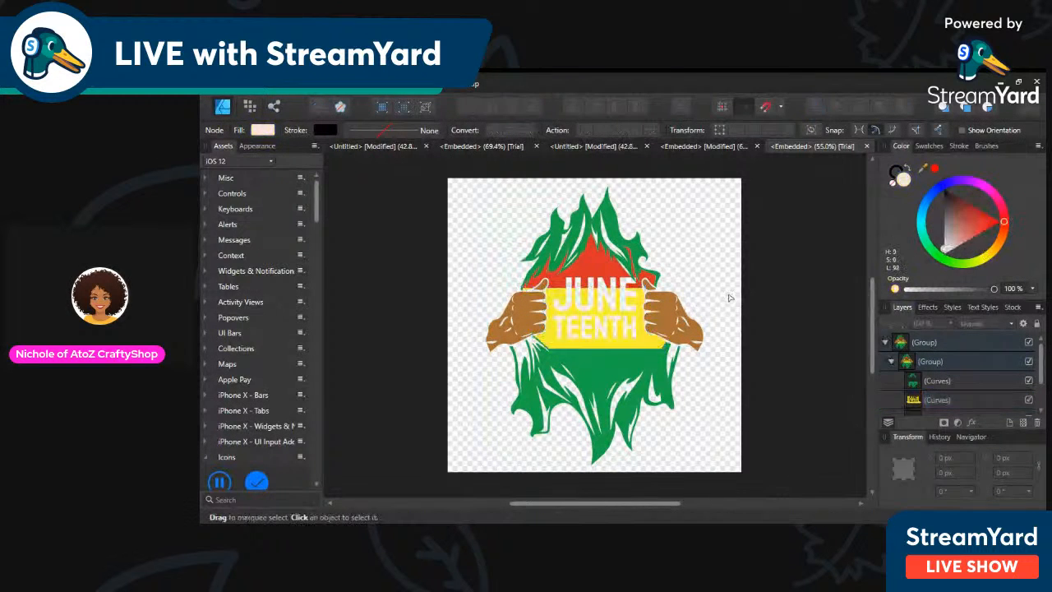
pyautogui.click(646, 346)
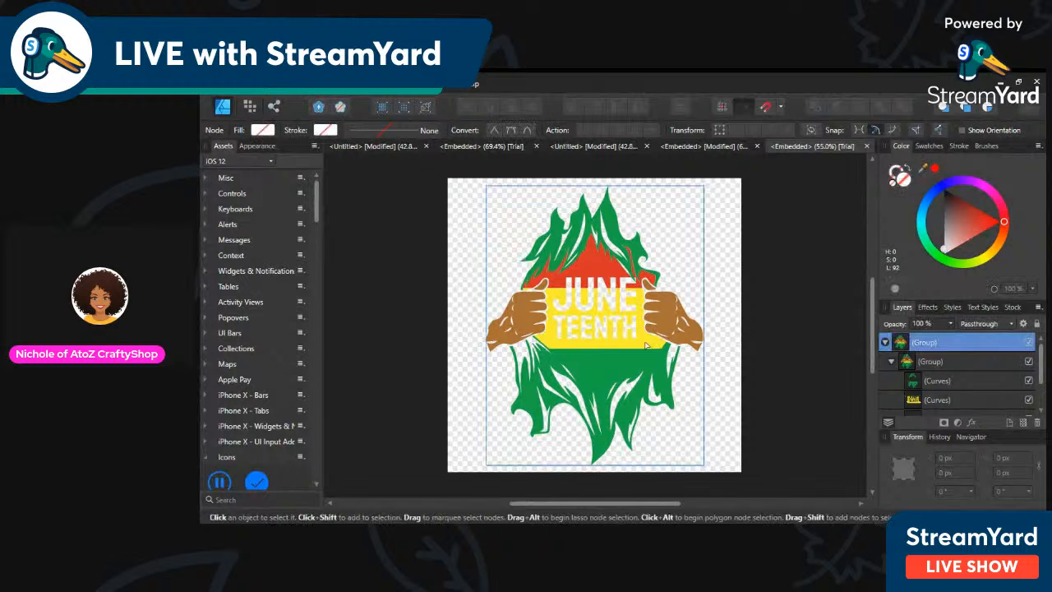
# Fill the yellow panel curves behind the JUNETEENTH lettering with near-black at H 56, S 32, L 10
pyautogui.click(917, 401)
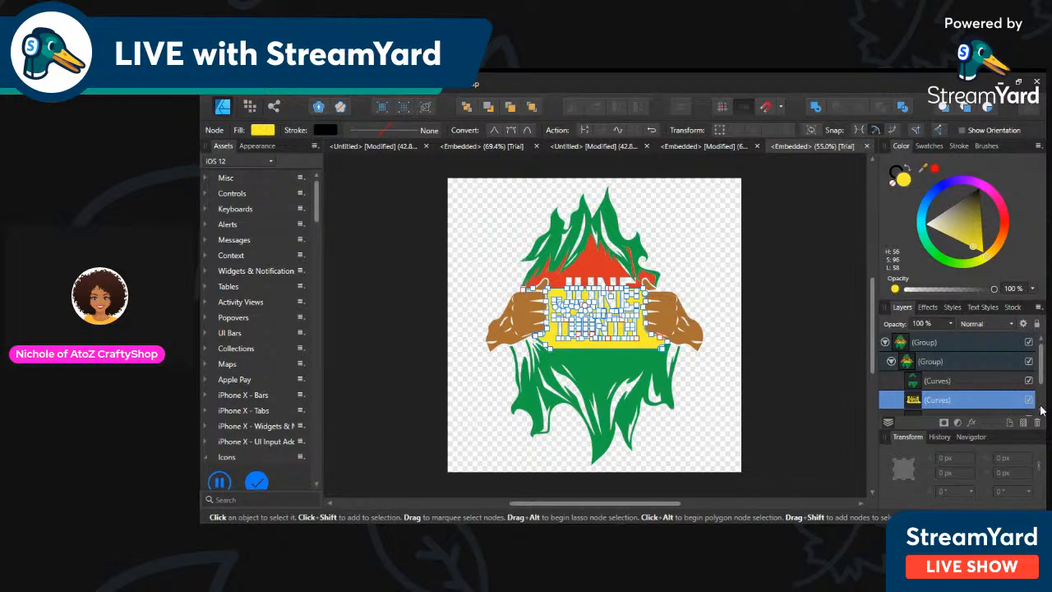
pyautogui.scroll(-1, 1040, 410)
pyautogui.scroll(-1, 1041, 411)
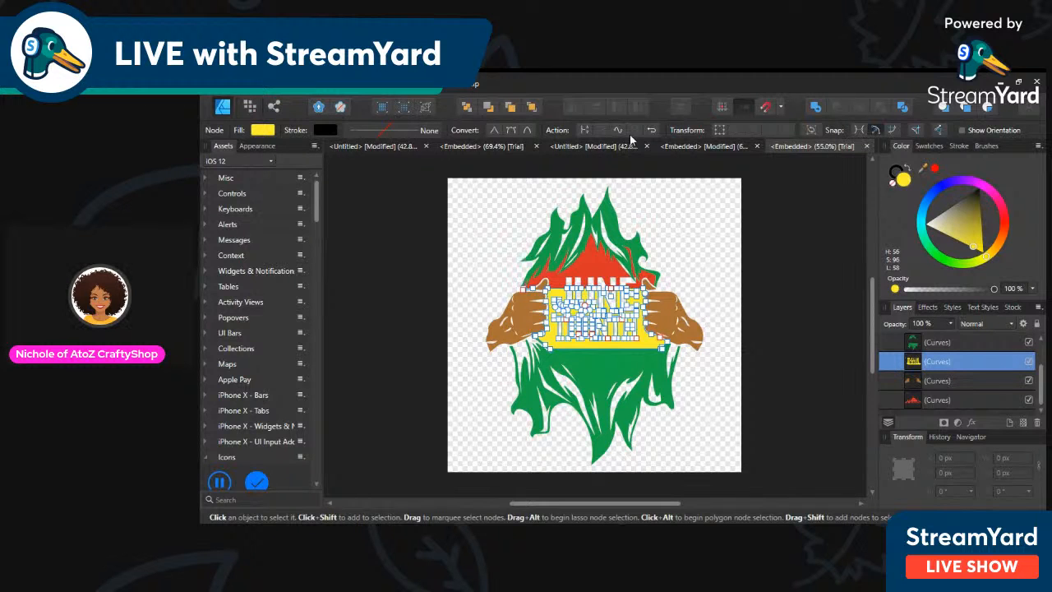
pyautogui.click(976, 199)
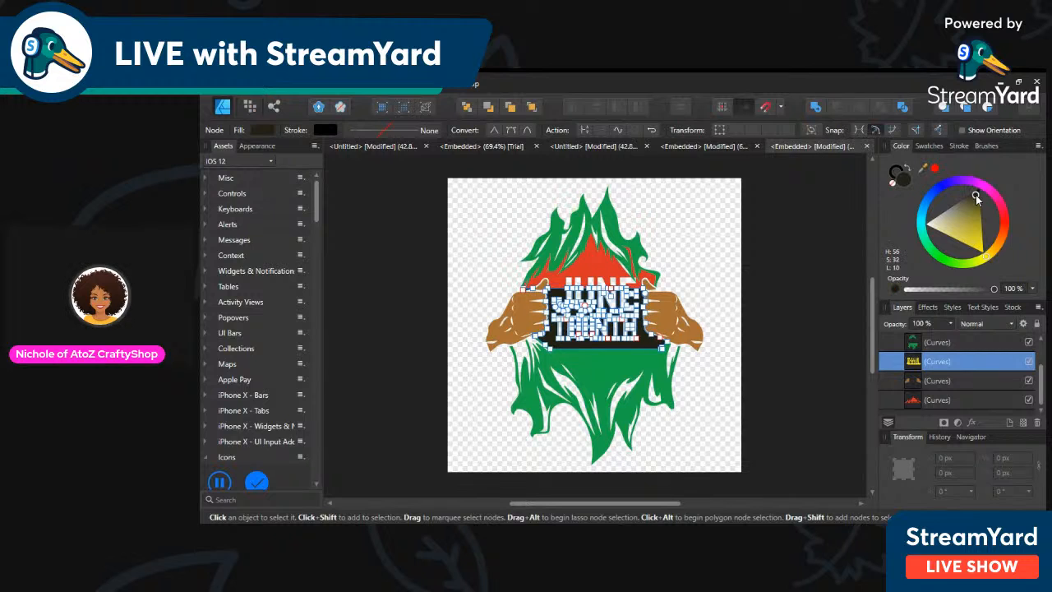
pyautogui.click(783, 242)
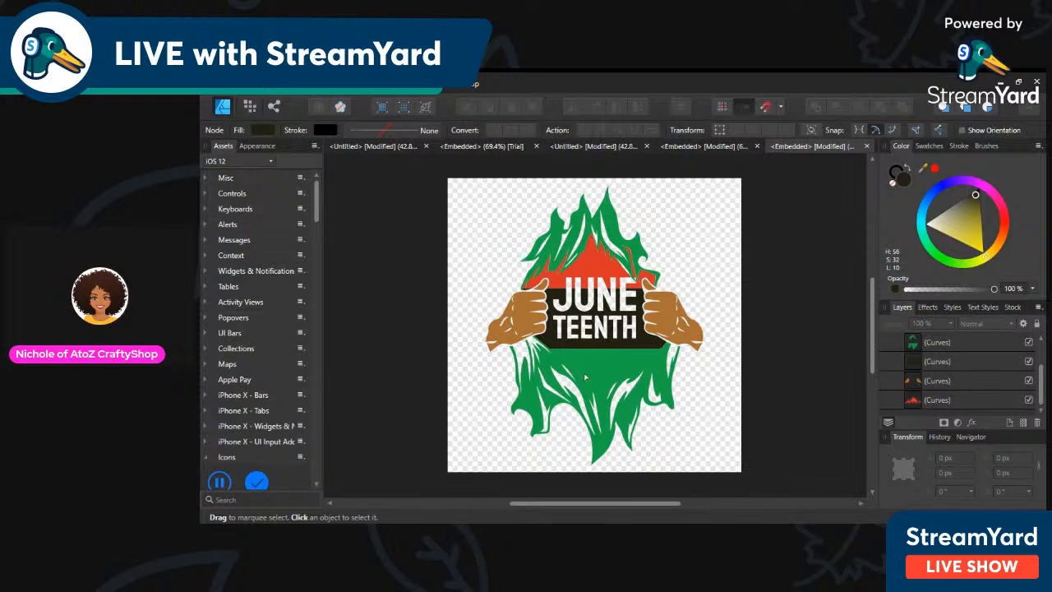
# Fill the red curves above the JUNETEENTH panel with near-black at H 4, S 21, L 8
pyautogui.click(562, 281)
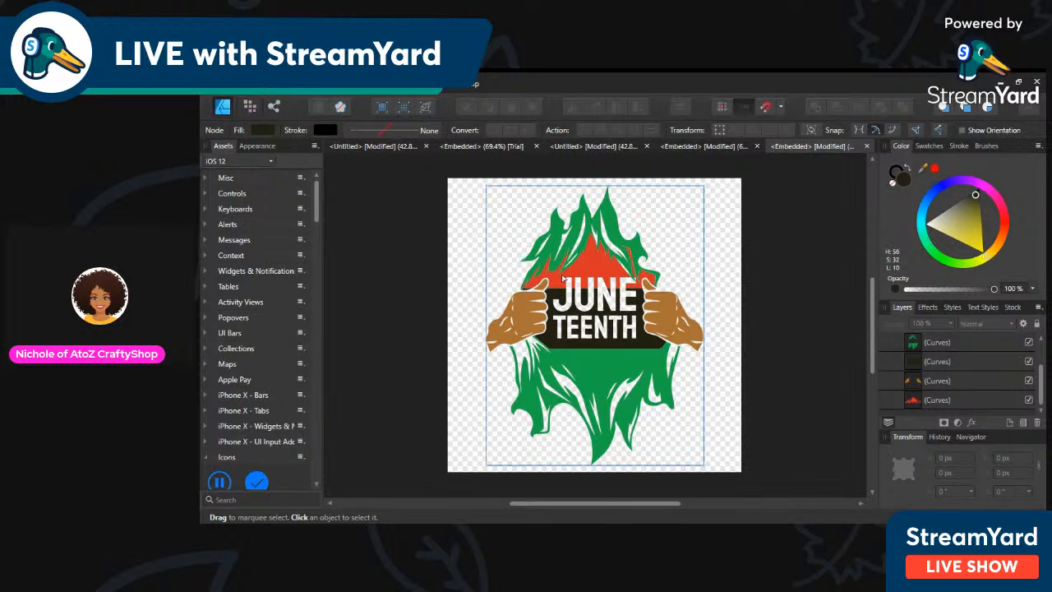
pyautogui.click(559, 280)
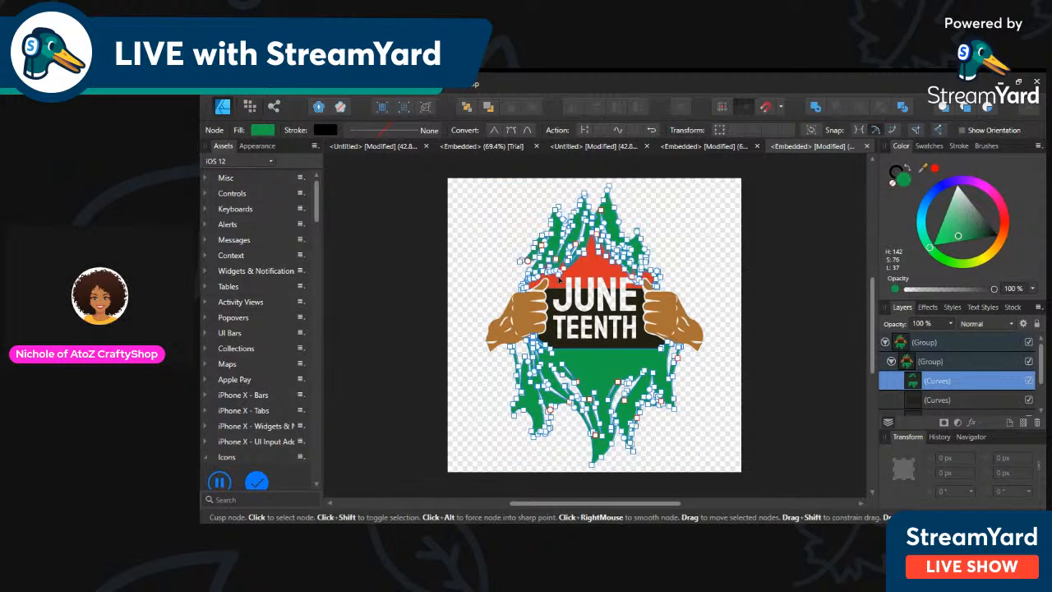
pyautogui.click(557, 286)
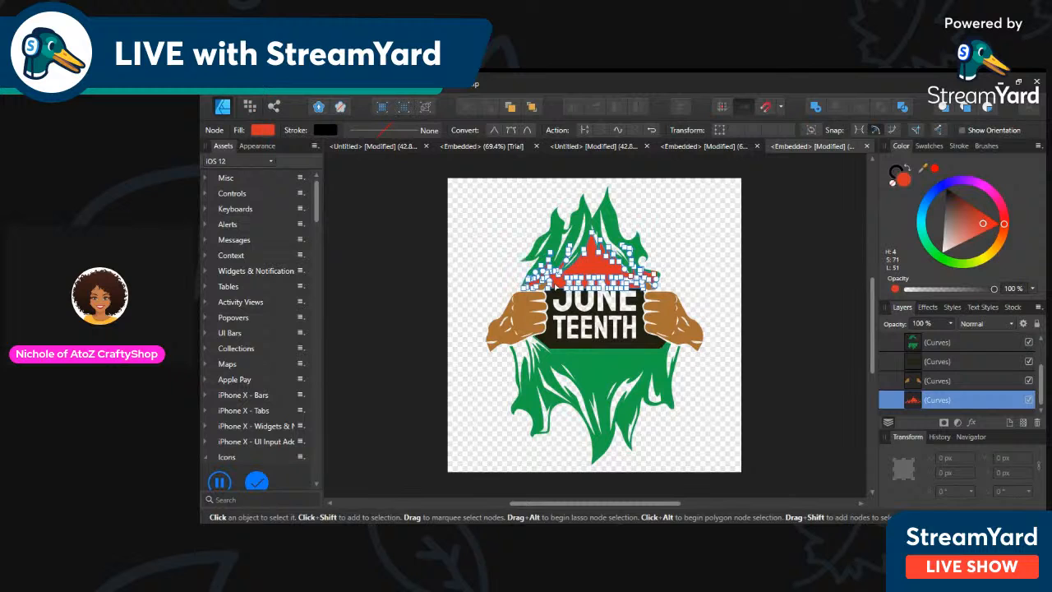
pyautogui.click(947, 193)
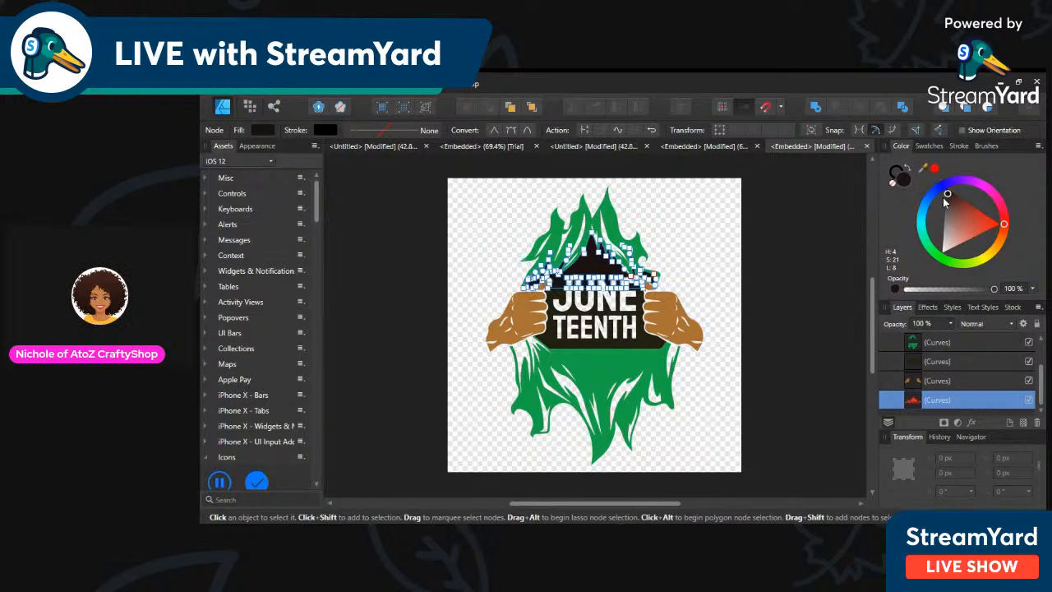
# Fill the JUNETEENTH panel curves between the hands with bright red at H 1, S 91, L 48
pyautogui.click(555, 340)
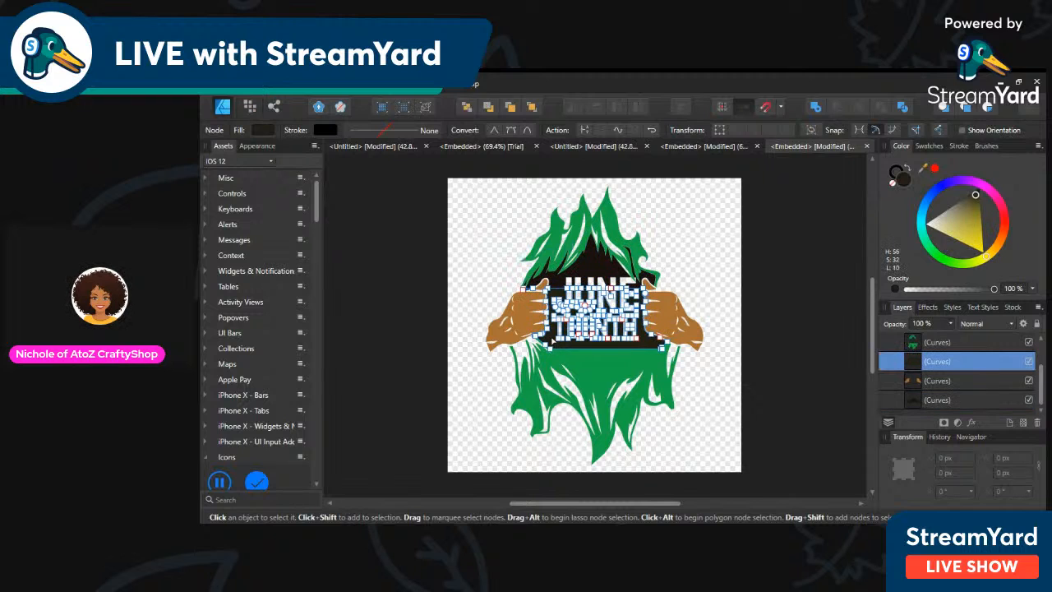
pyautogui.click(1004, 219)
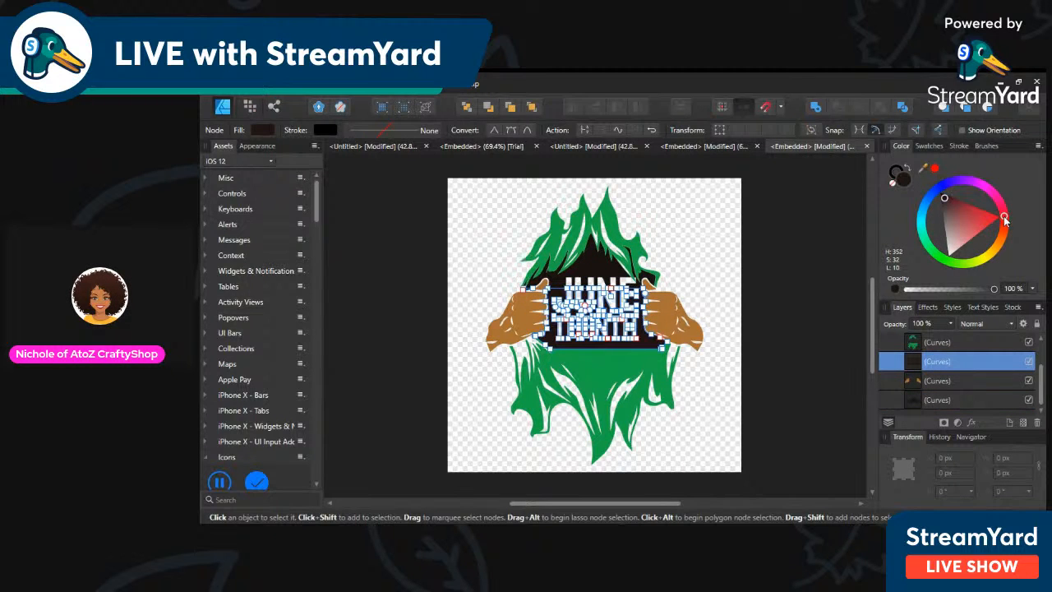
pyautogui.click(990, 221)
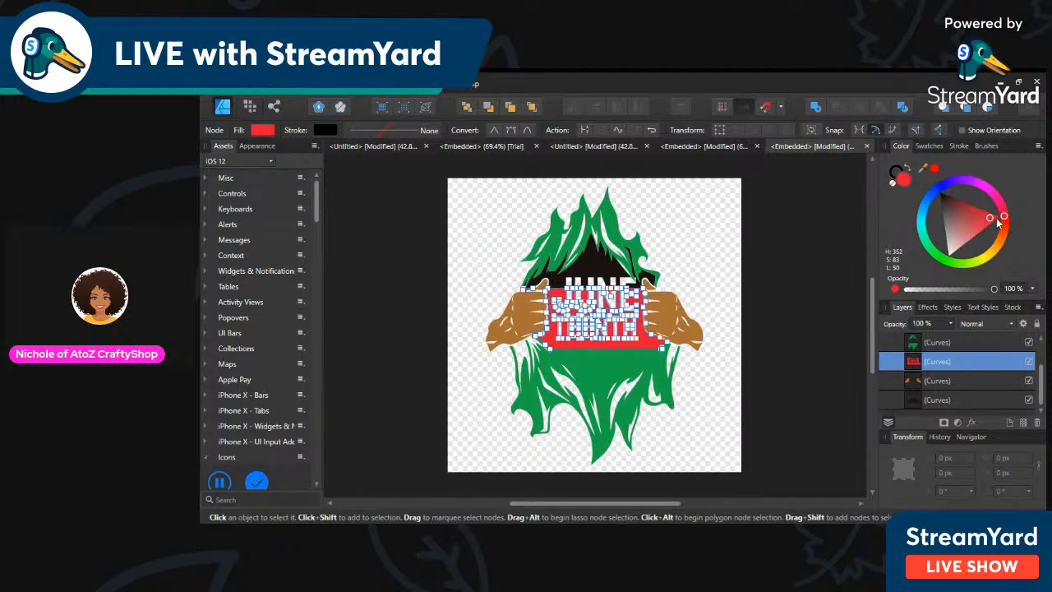
pyautogui.click(1005, 224)
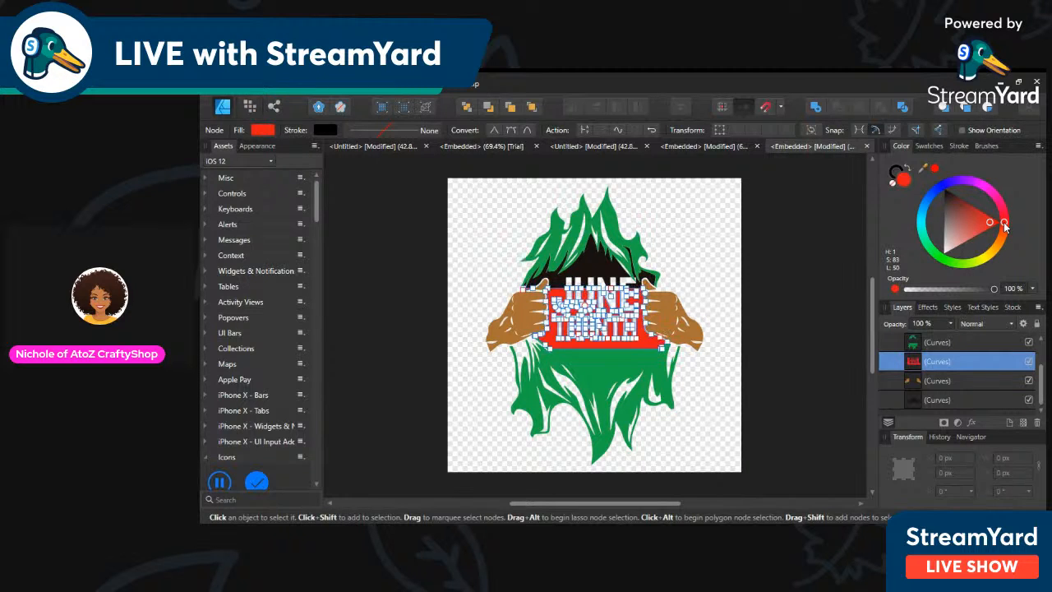
pyautogui.click(992, 220)
pyautogui.click(760, 286)
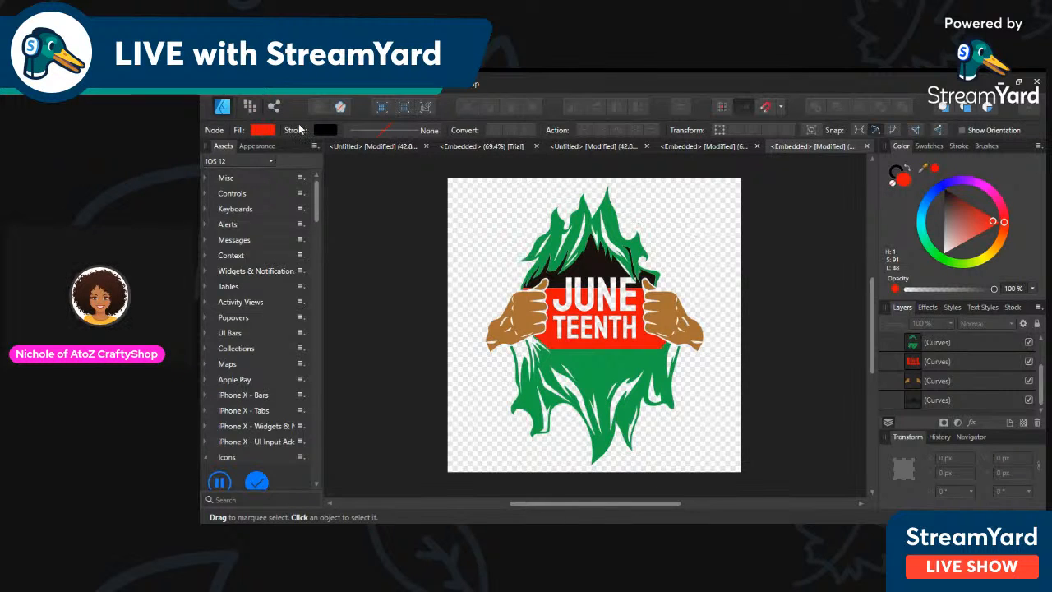
pyautogui.click(265, 84)
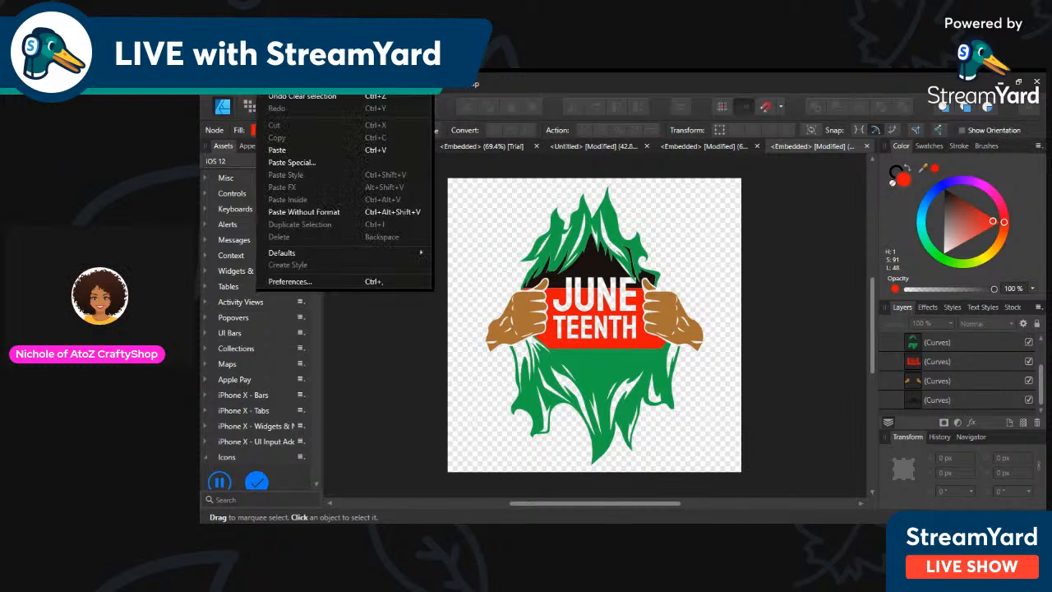
pyautogui.moveTo(238, 83)
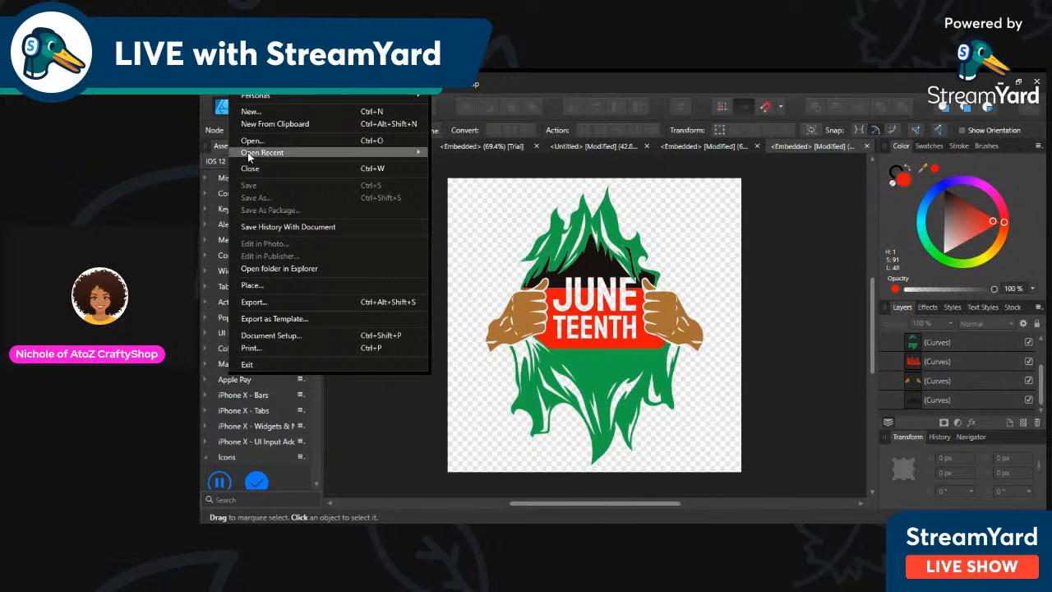
pyautogui.click(515, 255)
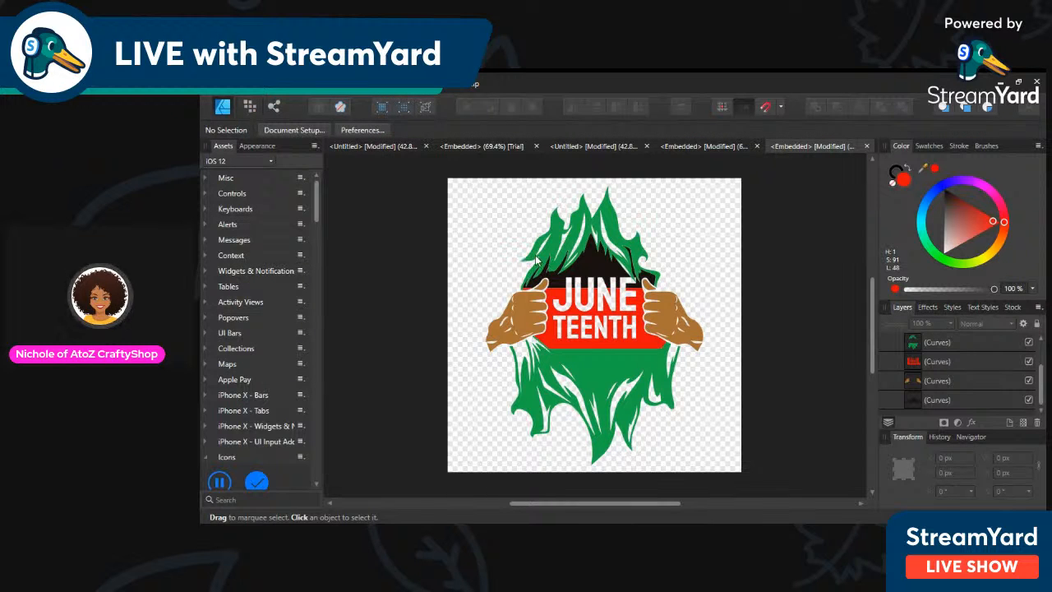
pyautogui.click(543, 256)
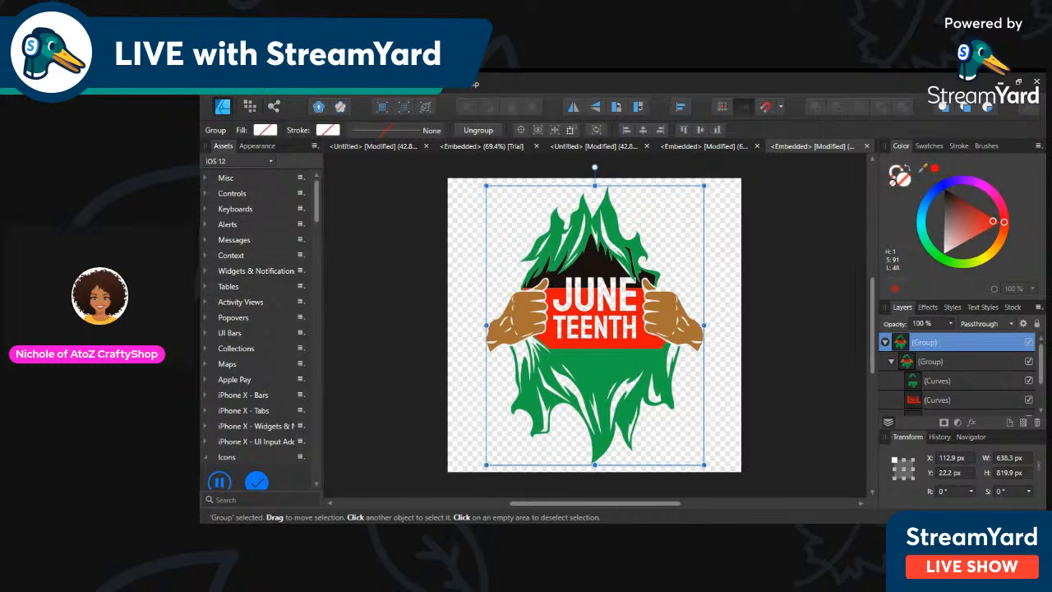
pyautogui.click(237, 84)
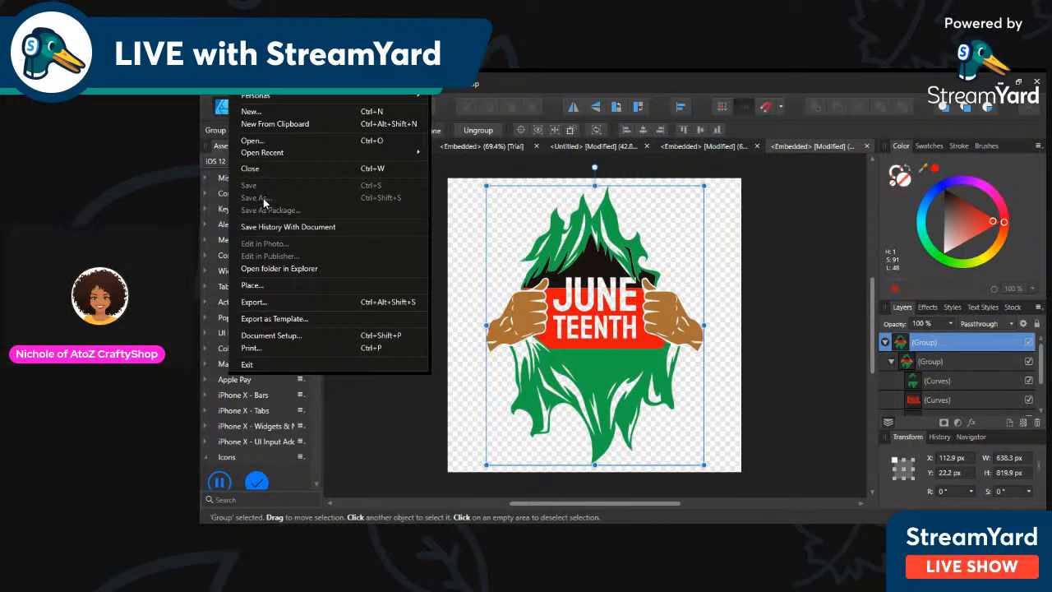
pyautogui.click(482, 202)
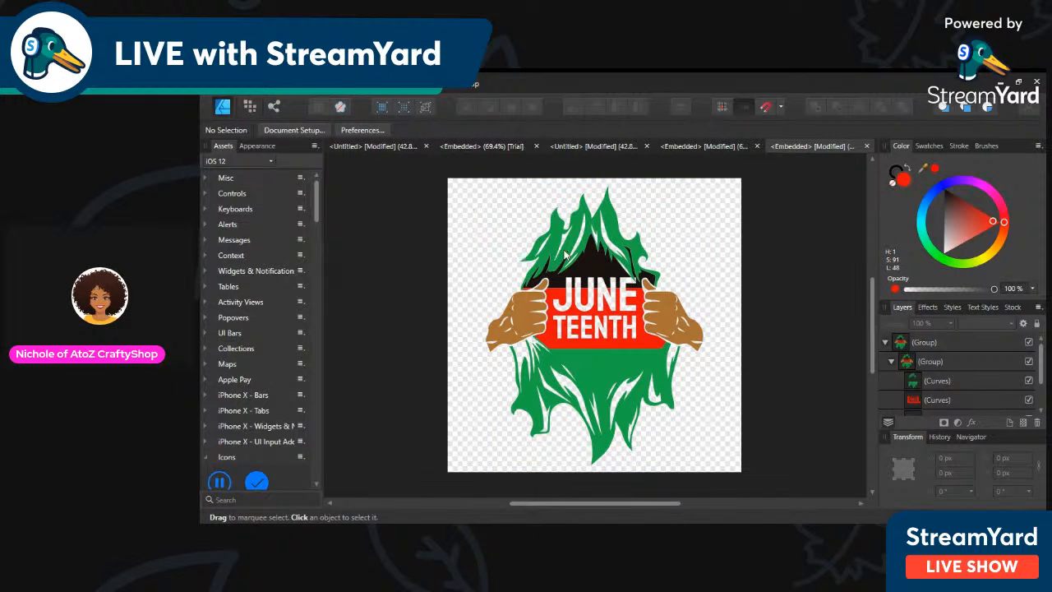
# Select all of the recoloured torn-shirt artwork, group it, and clear the selection
pyautogui.click(331, 84)
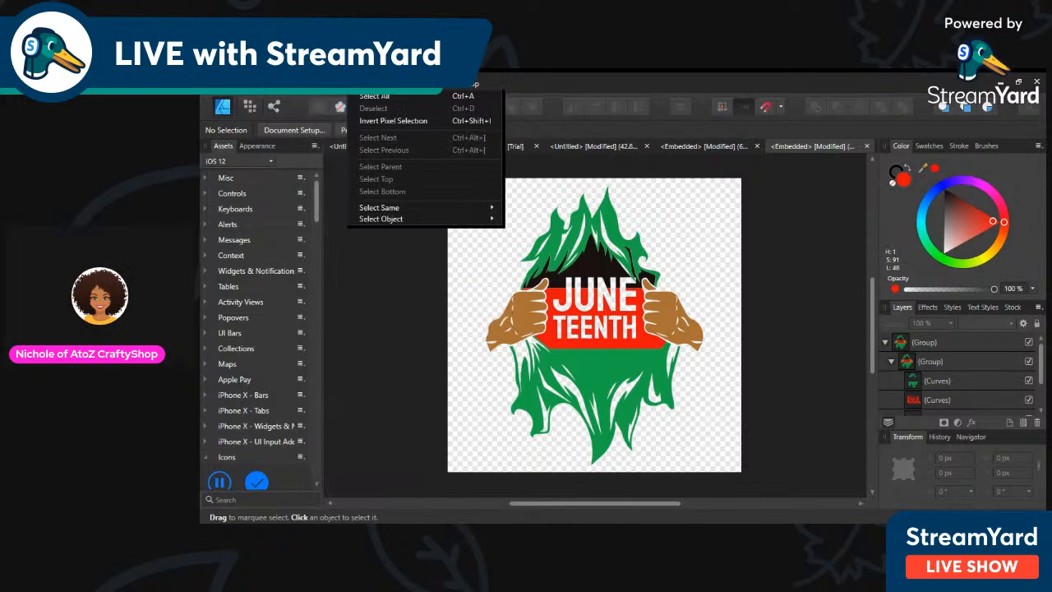
pyautogui.click(372, 96)
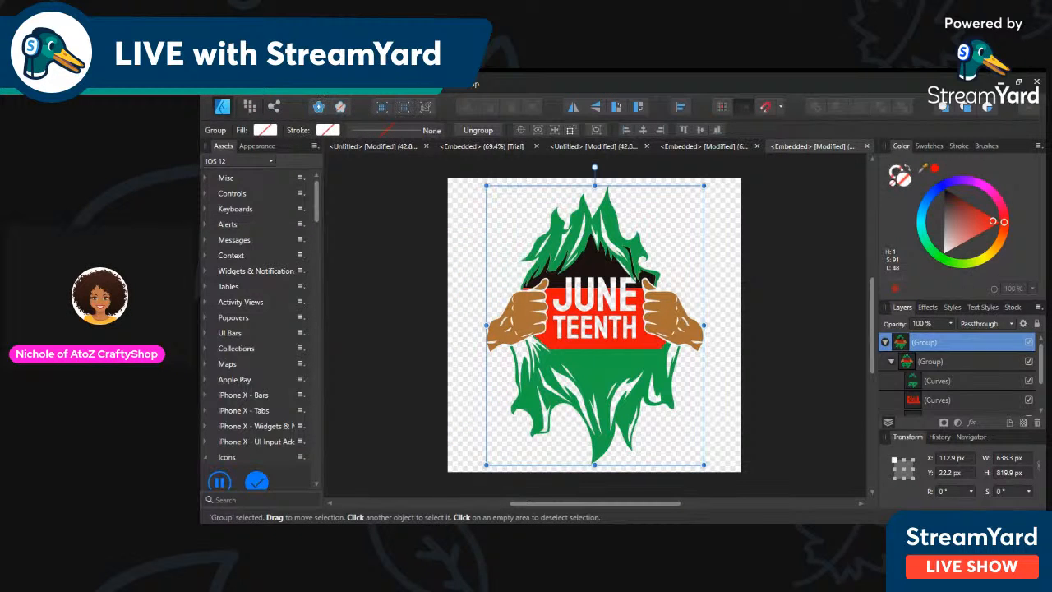
pyautogui.click(330, 84)
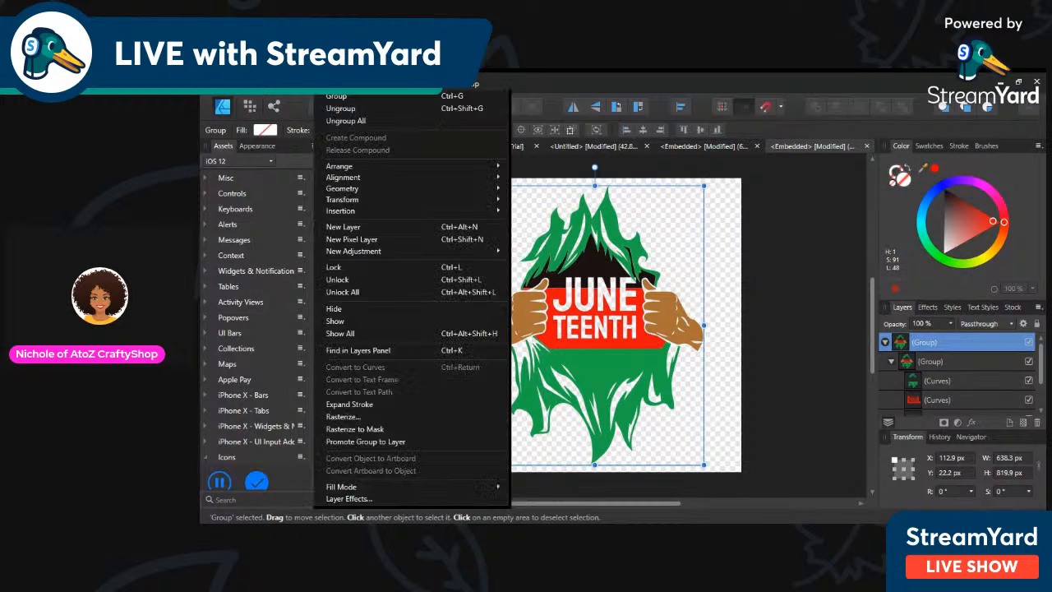
pyautogui.click(328, 97)
pyautogui.click(430, 254)
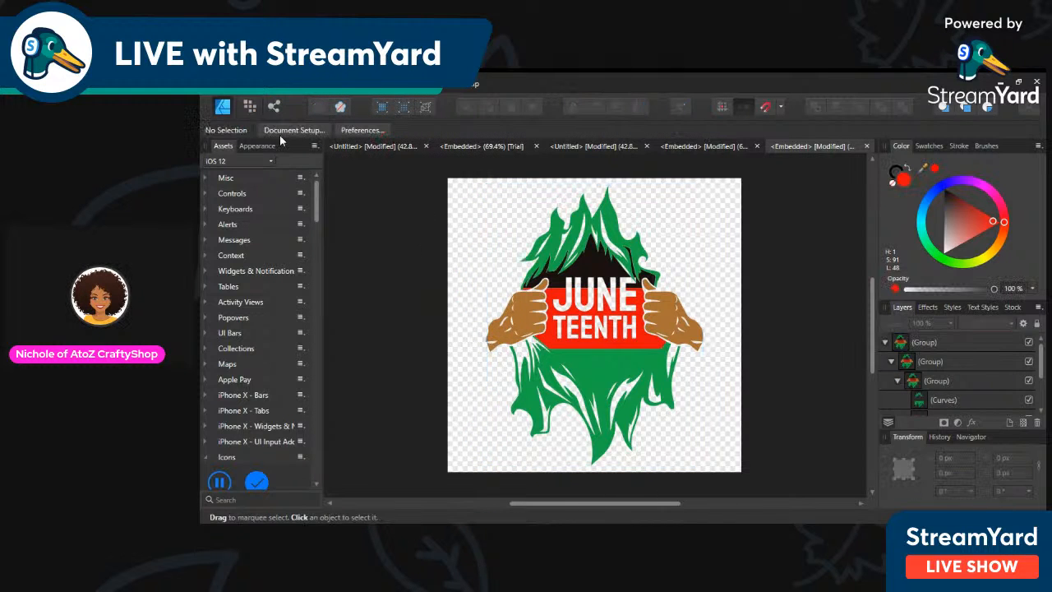
# Look through the open documents with the torn-shirt, One Month and mirrored Know Your History designs
pyautogui.click(241, 84)
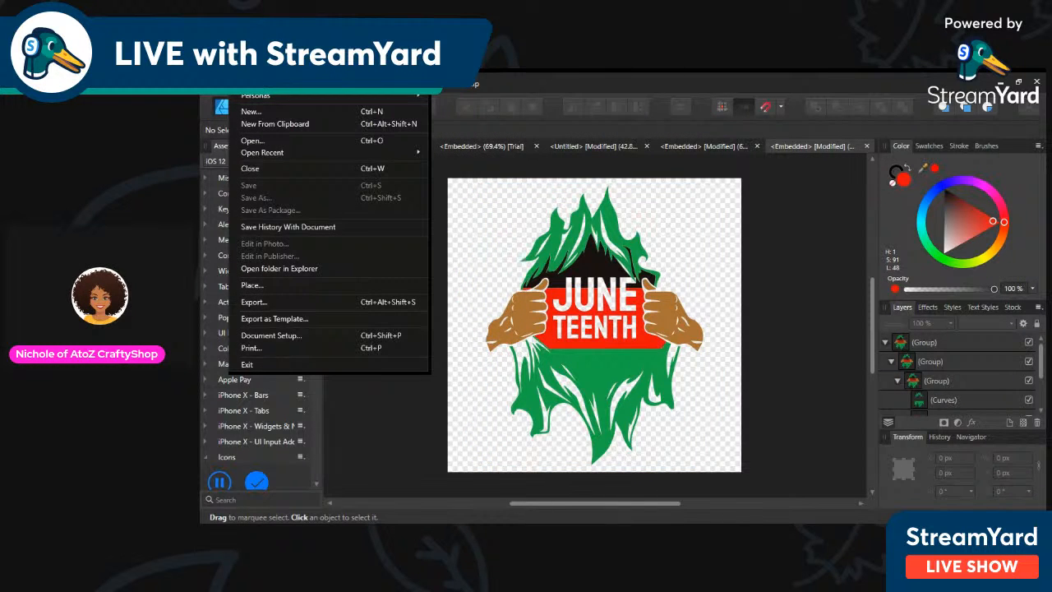
pyautogui.click(580, 252)
pyautogui.click(580, 253)
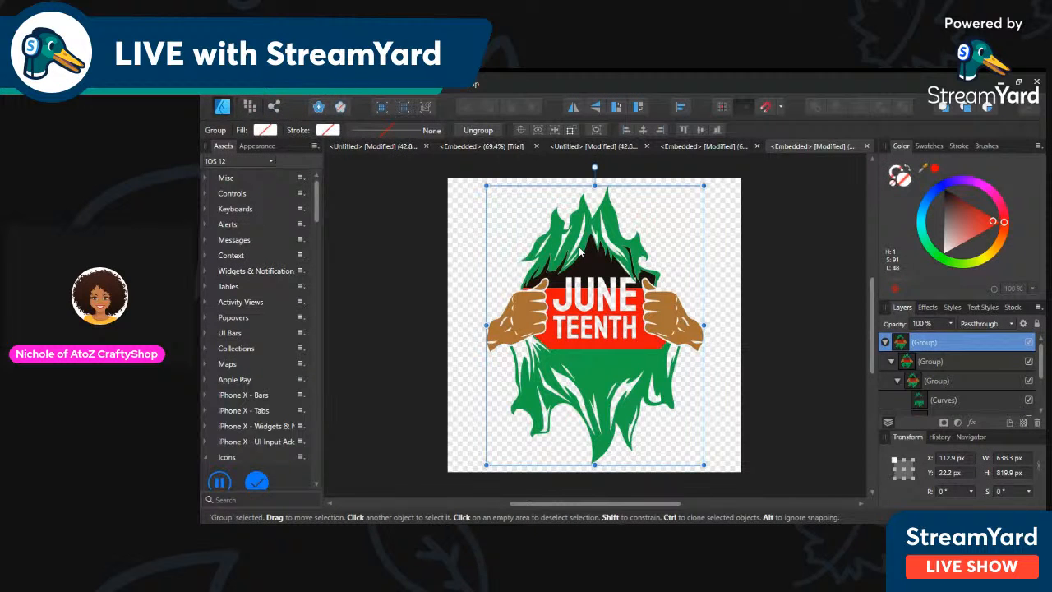
pyautogui.click(580, 252)
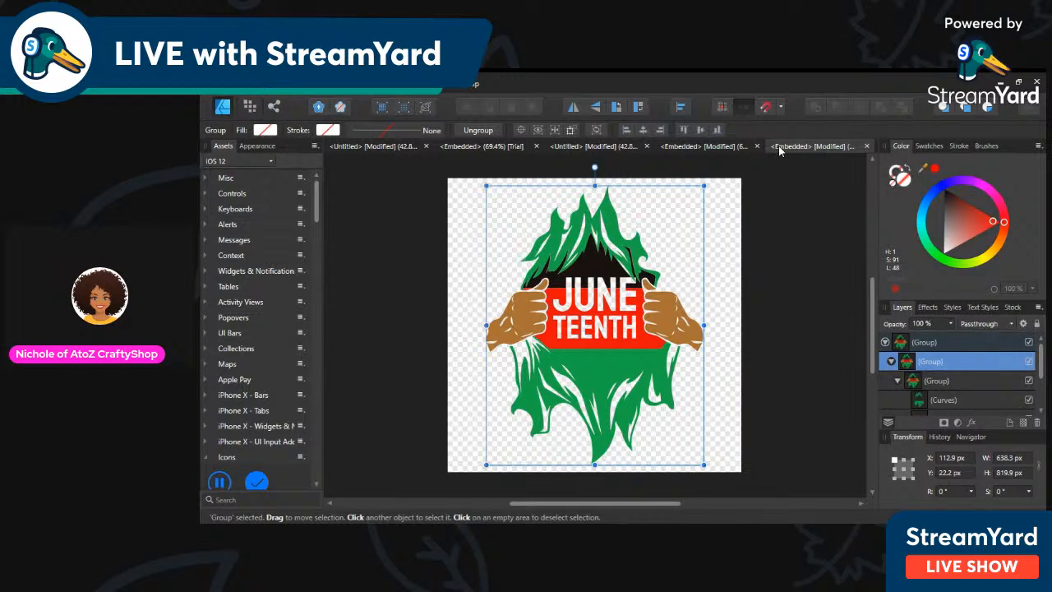
pyautogui.click(677, 148)
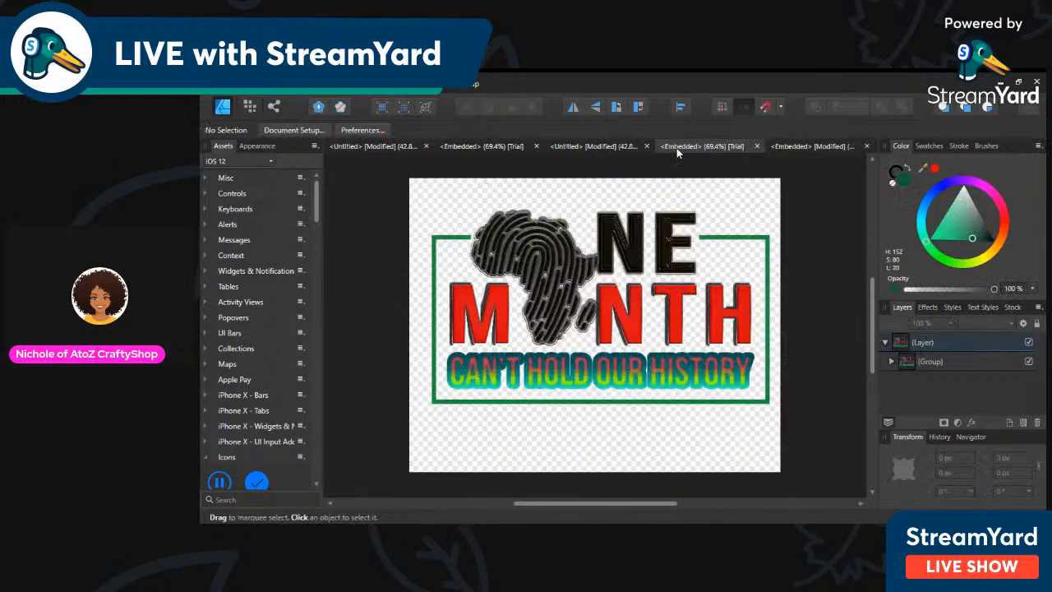
pyautogui.click(595, 144)
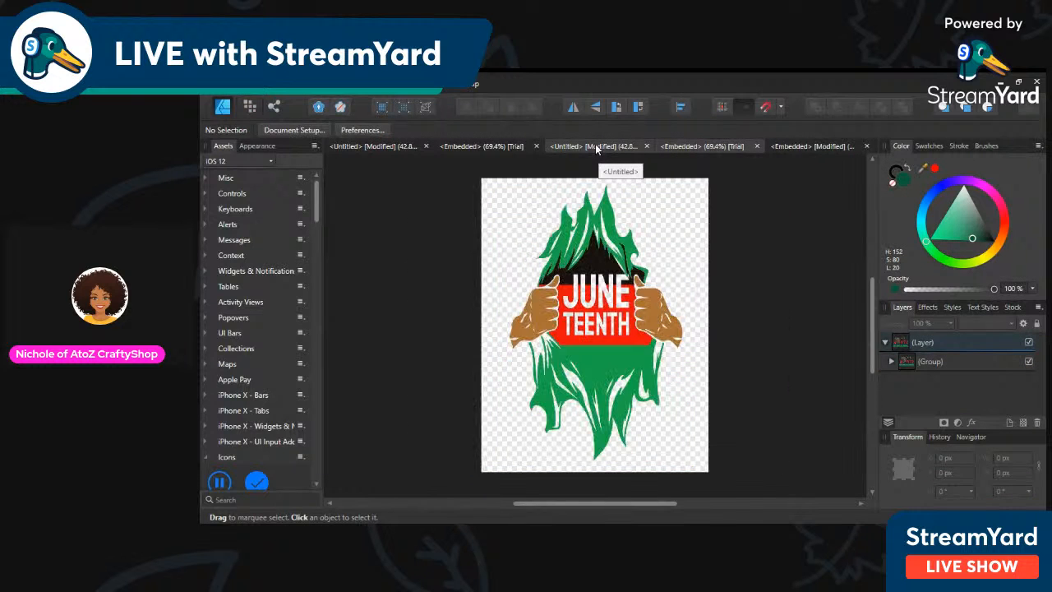
pyautogui.click(500, 147)
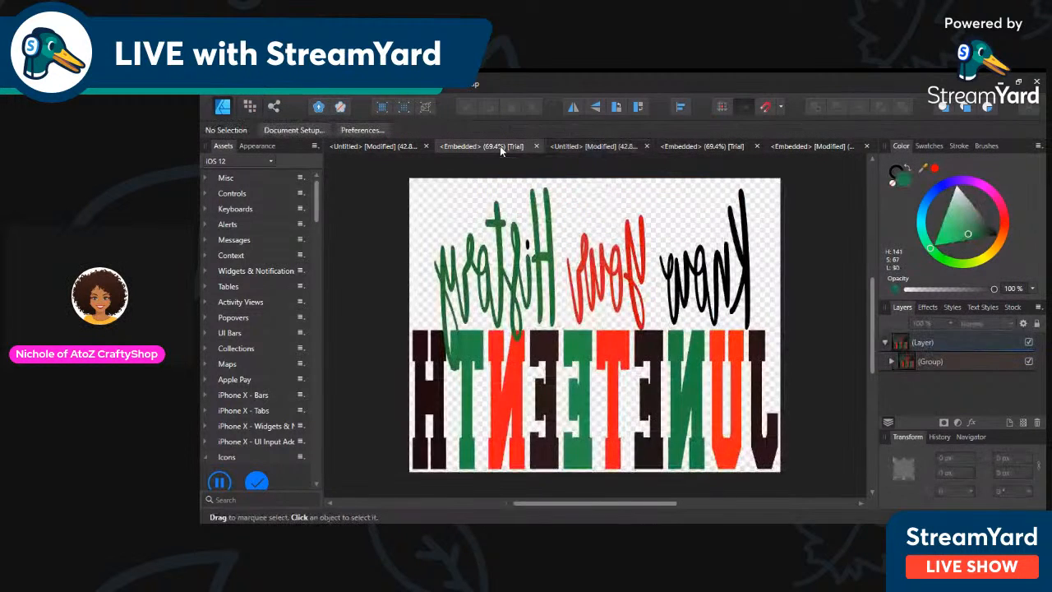
pyautogui.click(575, 147)
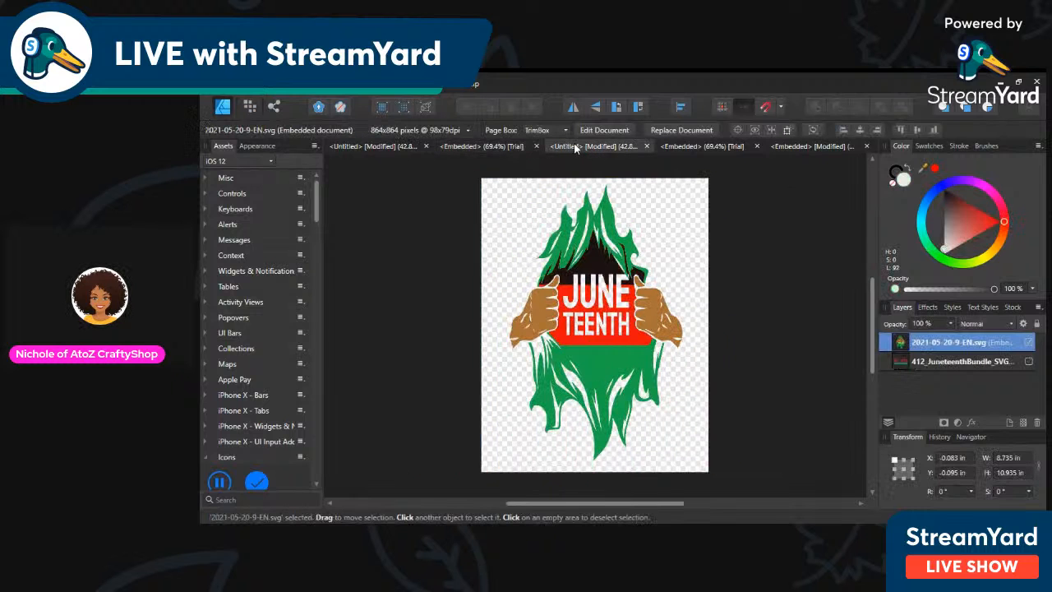
# Open the embedded torn-shirt document for editing and flip its artwork group horizontally
pyautogui.doubleClick(654, 262)
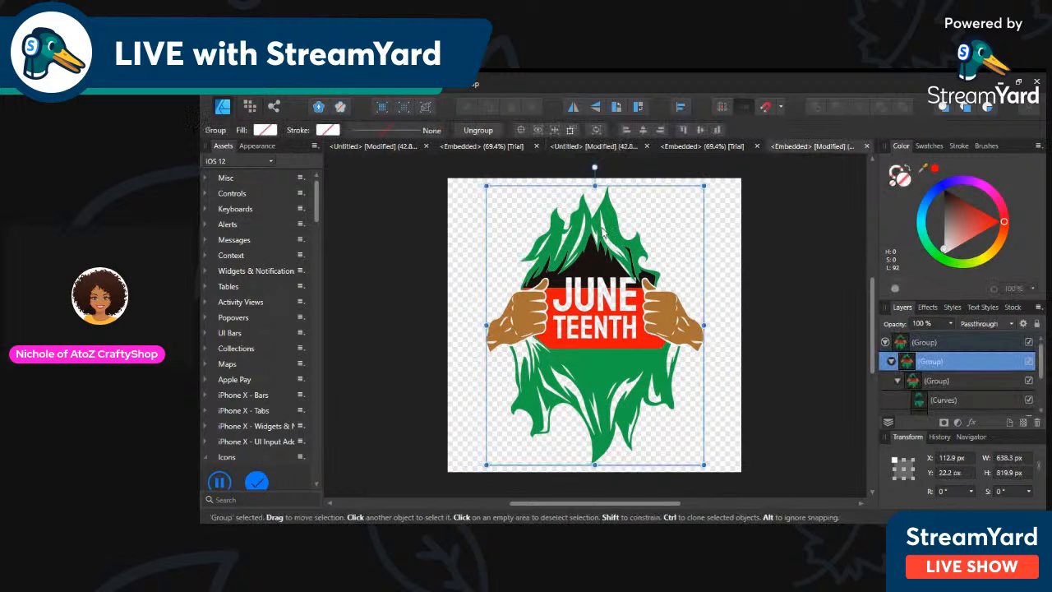
pyautogui.click(573, 108)
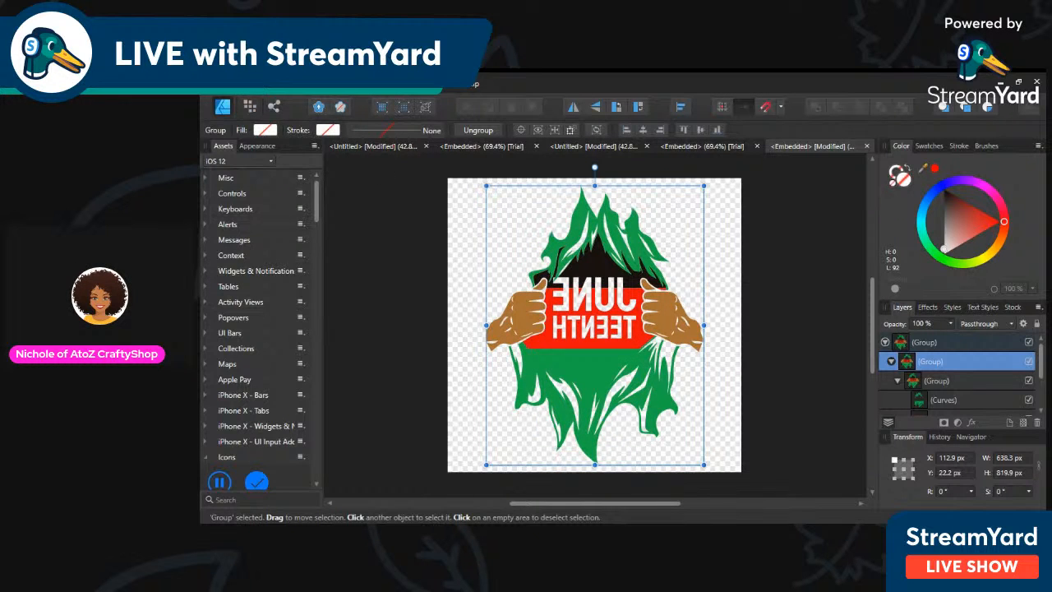
pyautogui.click(237, 83)
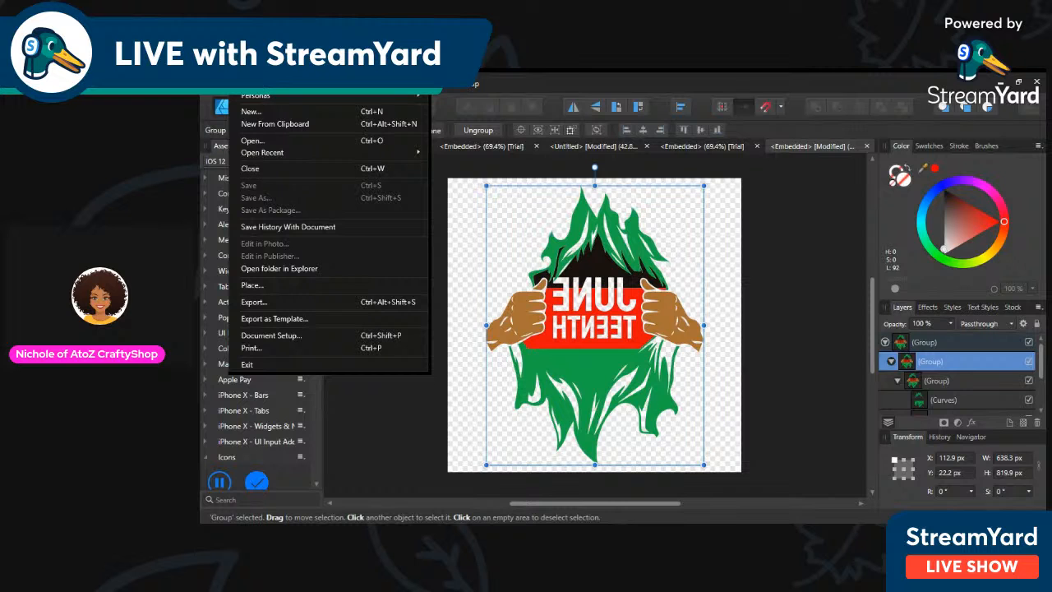
pyautogui.click(483, 221)
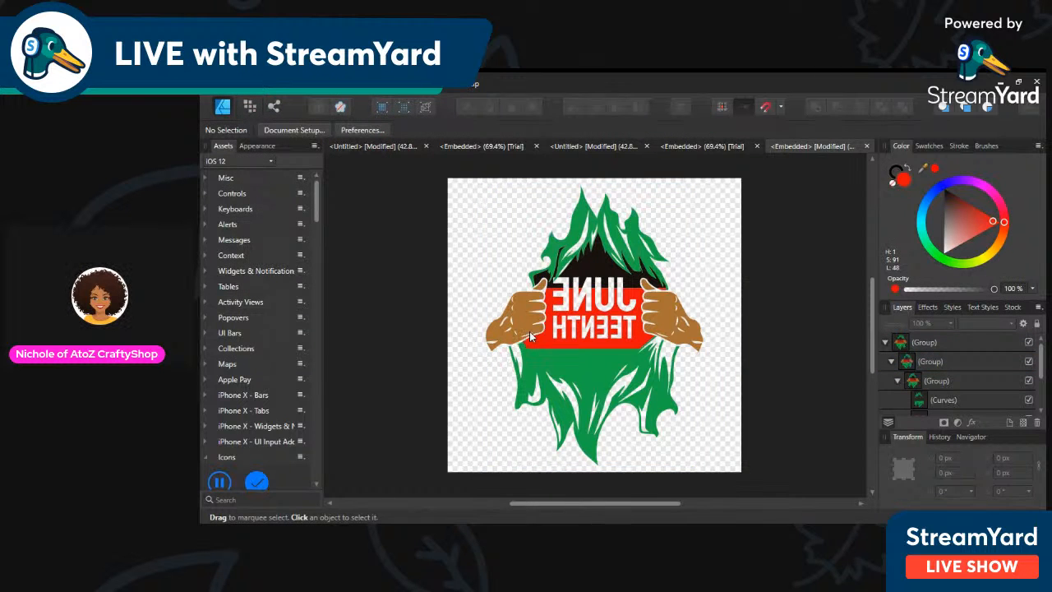
# Stretch the mirrored torn-shirt group to the page edges, about 853 by 860 px, and start printing the document
pyautogui.click(530, 332)
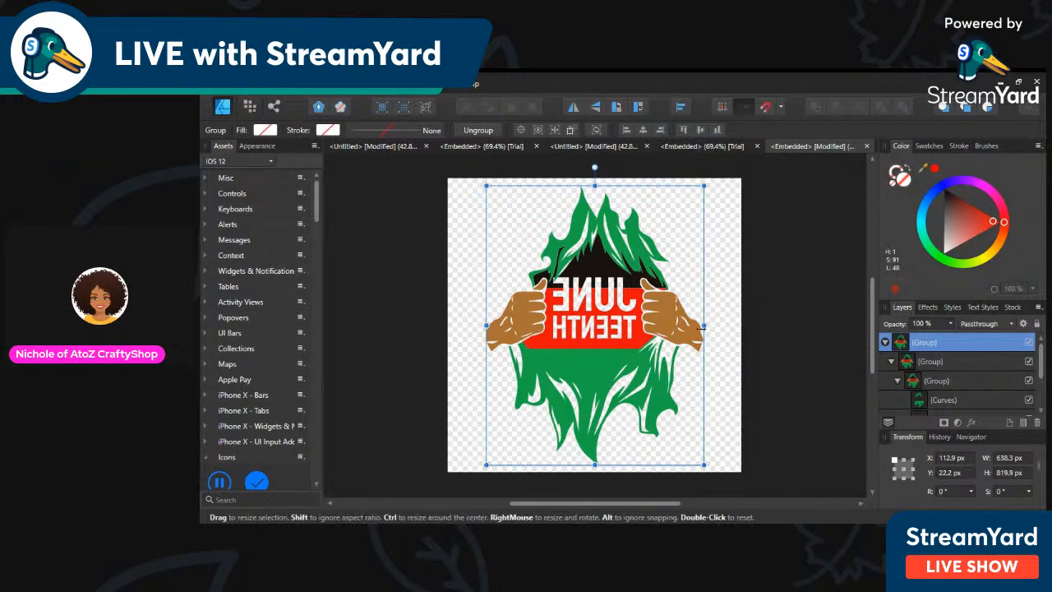
pyautogui.moveTo(704, 325); pyautogui.dragTo(737, 327)
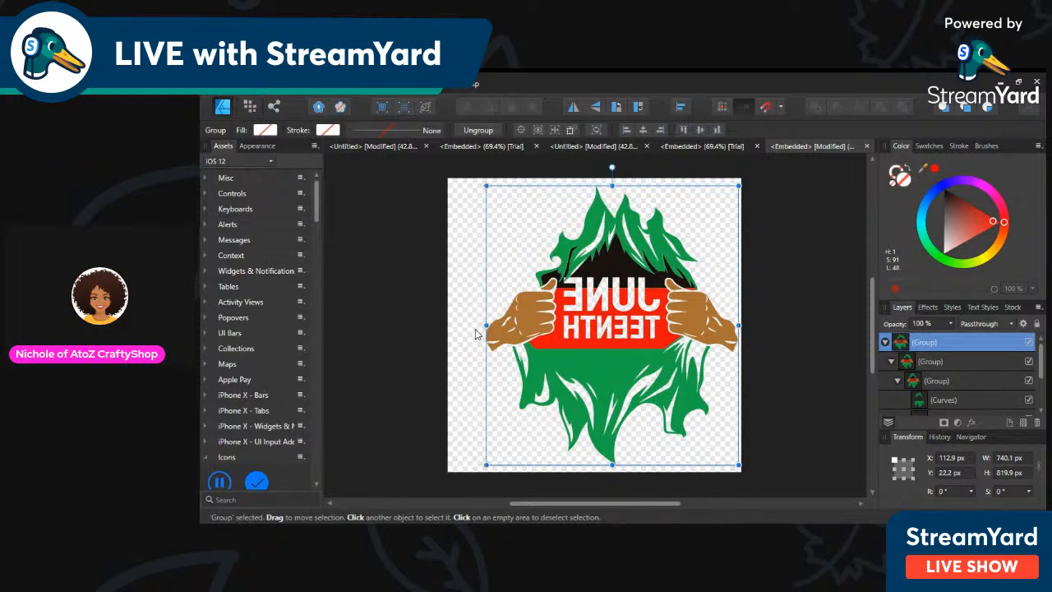
pyautogui.moveTo(486, 325); pyautogui.dragTo(447, 325)
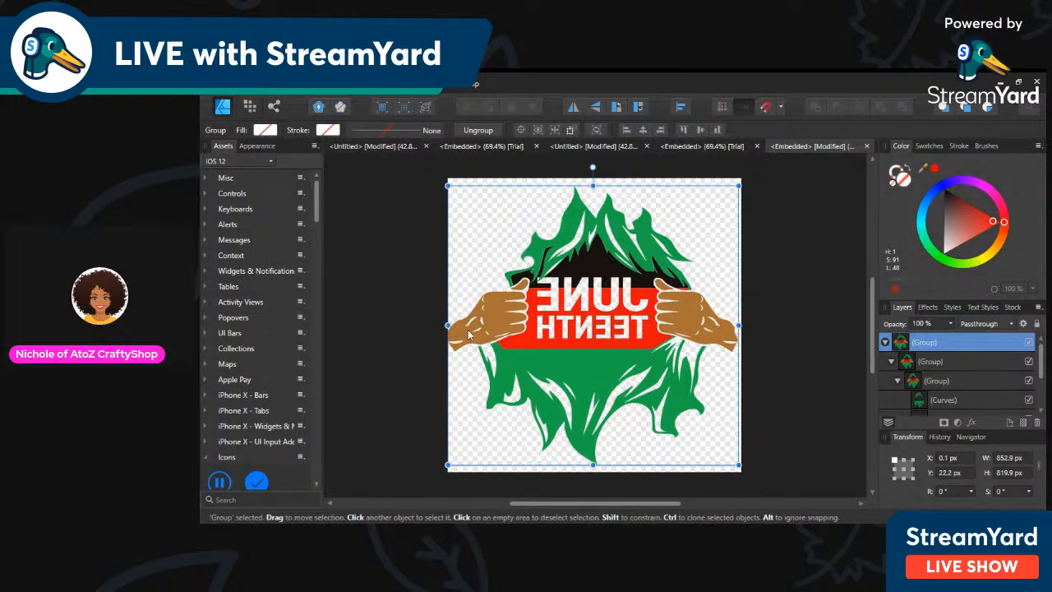
pyautogui.moveTo(593, 466); pyautogui.dragTo(594, 472)
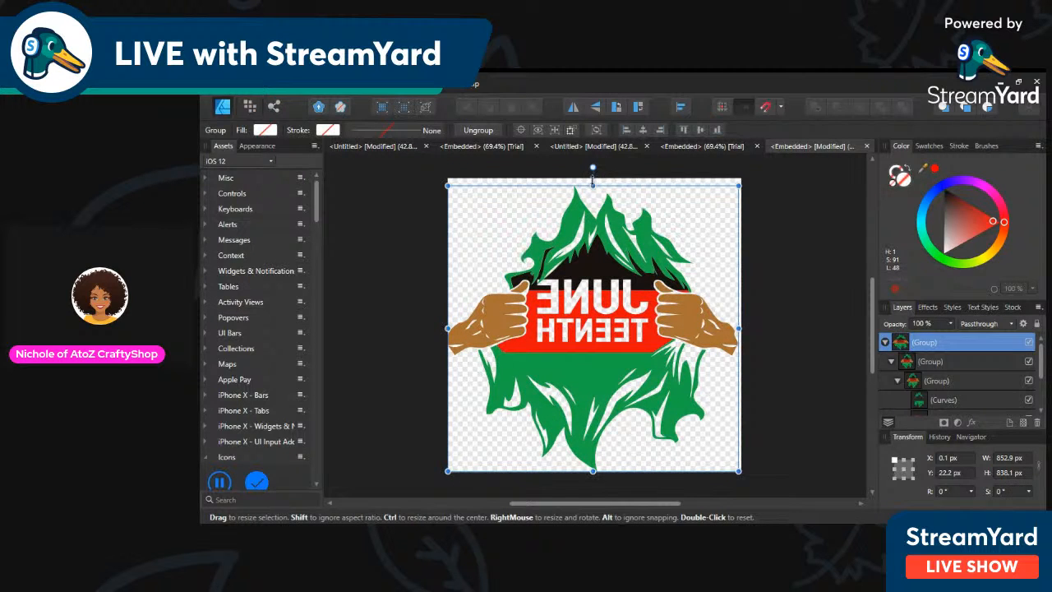
pyautogui.moveTo(592, 182); pyautogui.dragTo(593, 177)
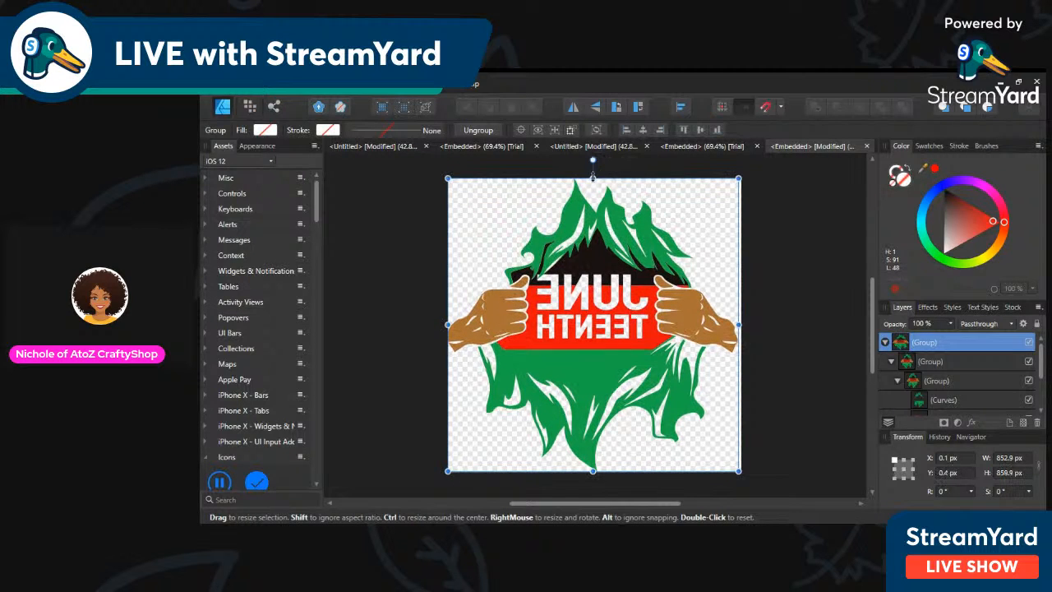
pyautogui.click(223, 106)
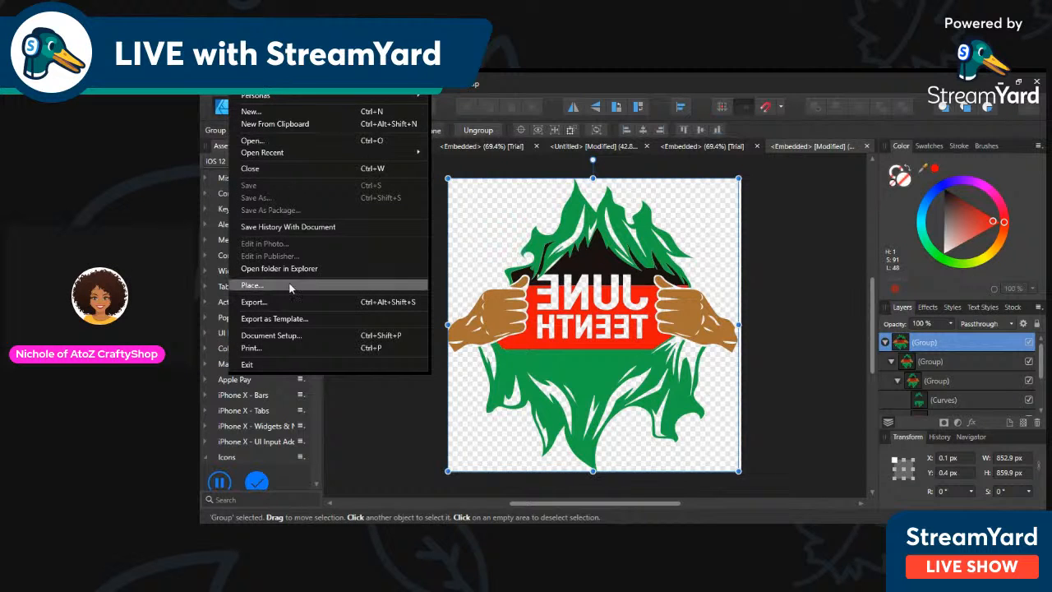
pyautogui.click(296, 346)
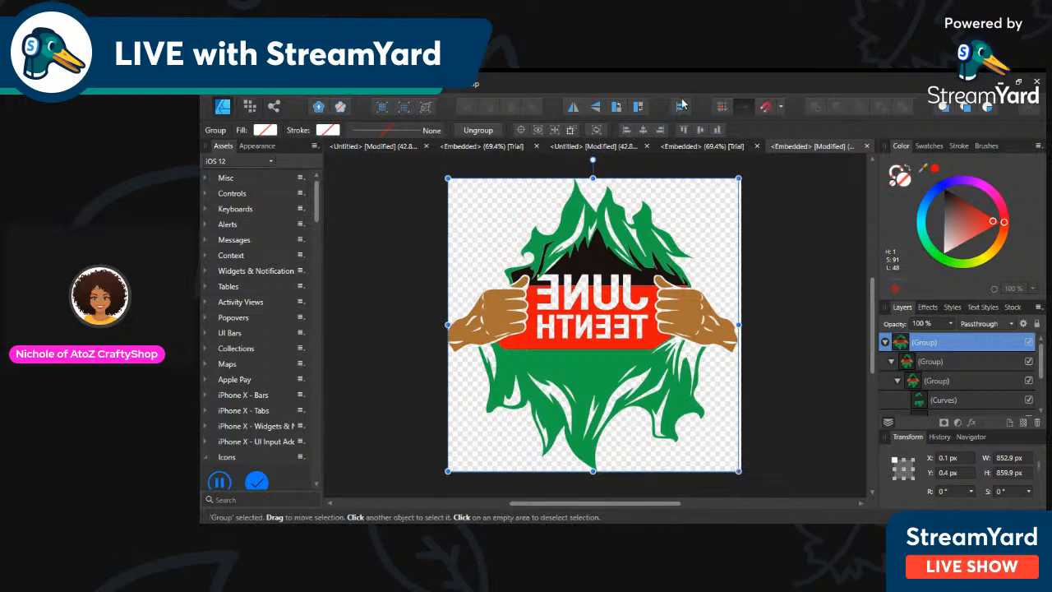
# Flip the One Month artwork group horizontally in its embedded document and start printing it
pyautogui.click(703, 146)
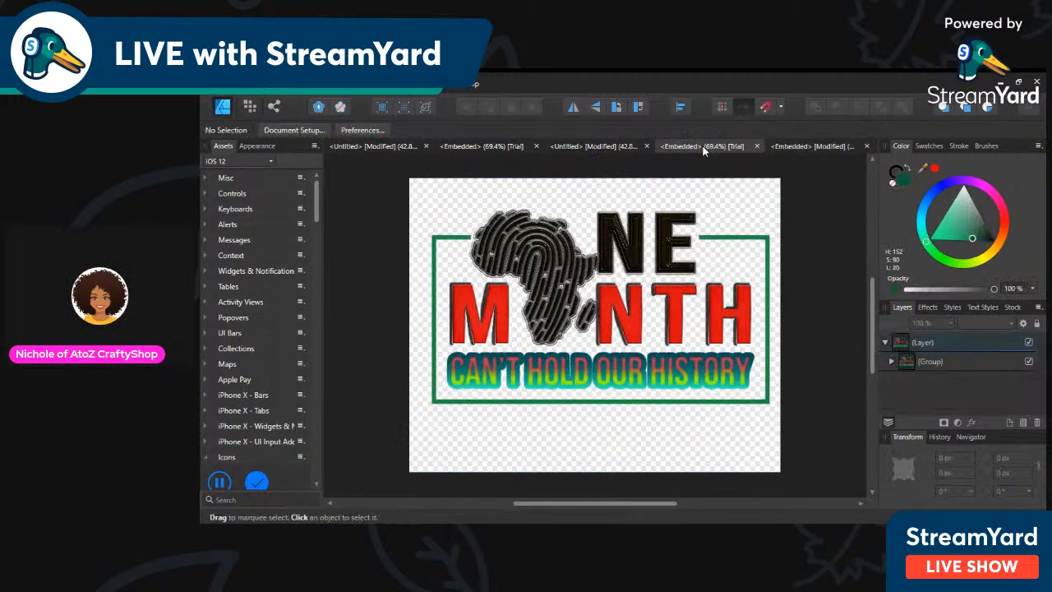
pyautogui.click(736, 388)
pyautogui.click(573, 110)
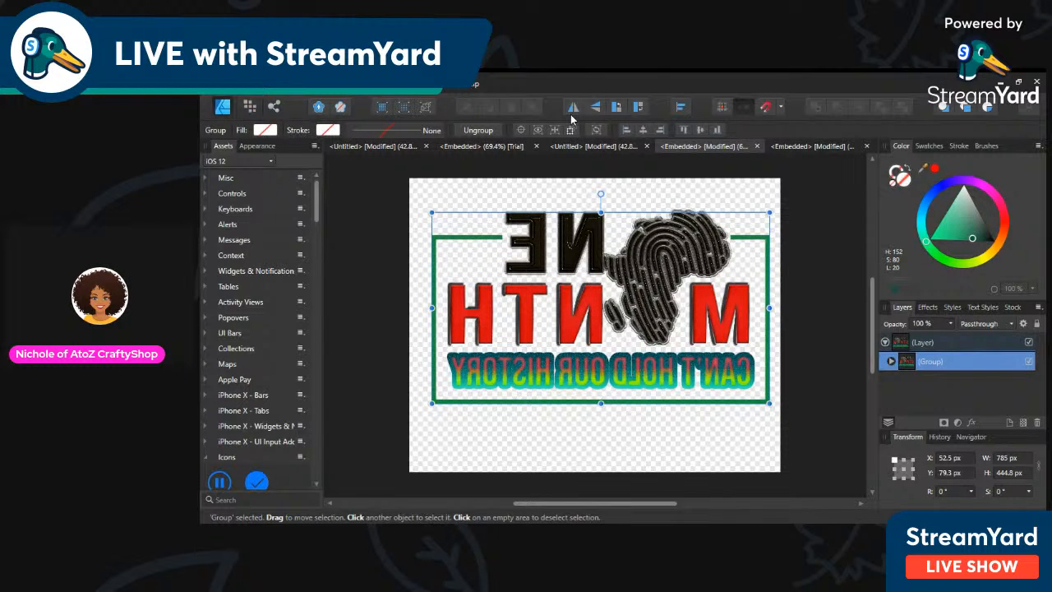
pyautogui.click(225, 83)
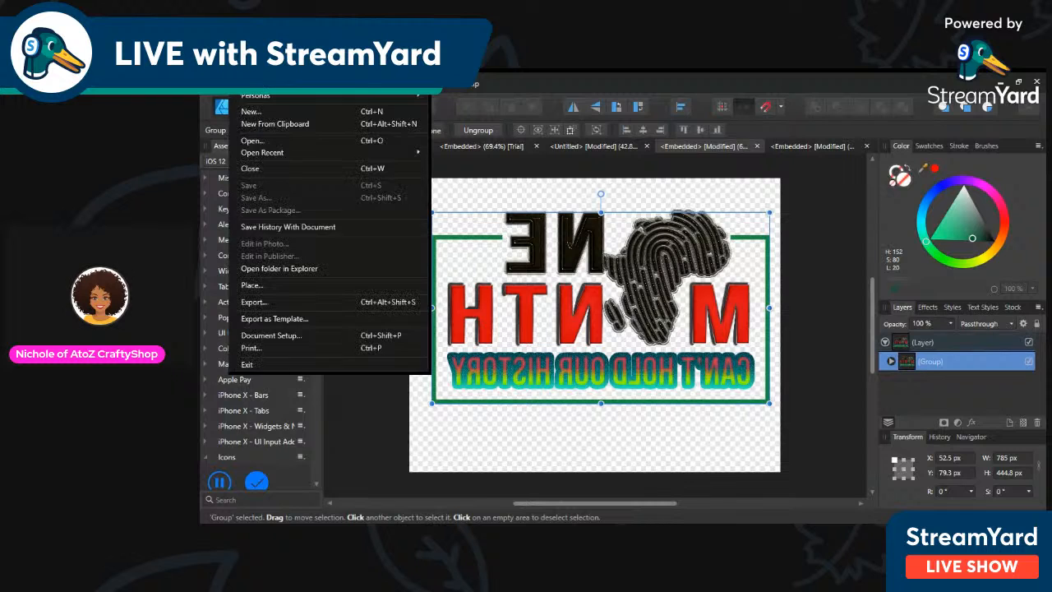
pyautogui.click(272, 348)
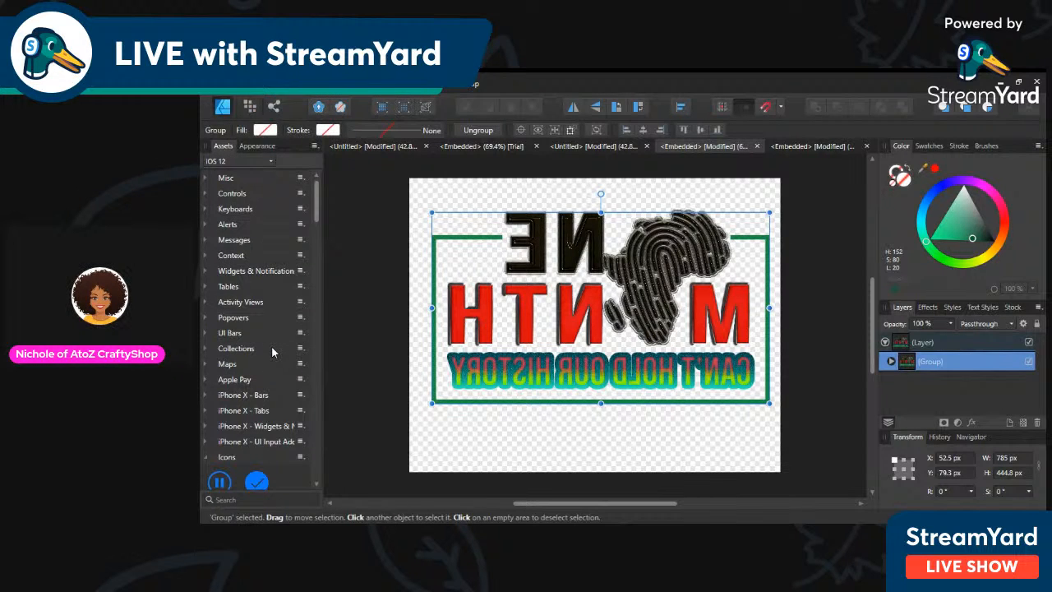